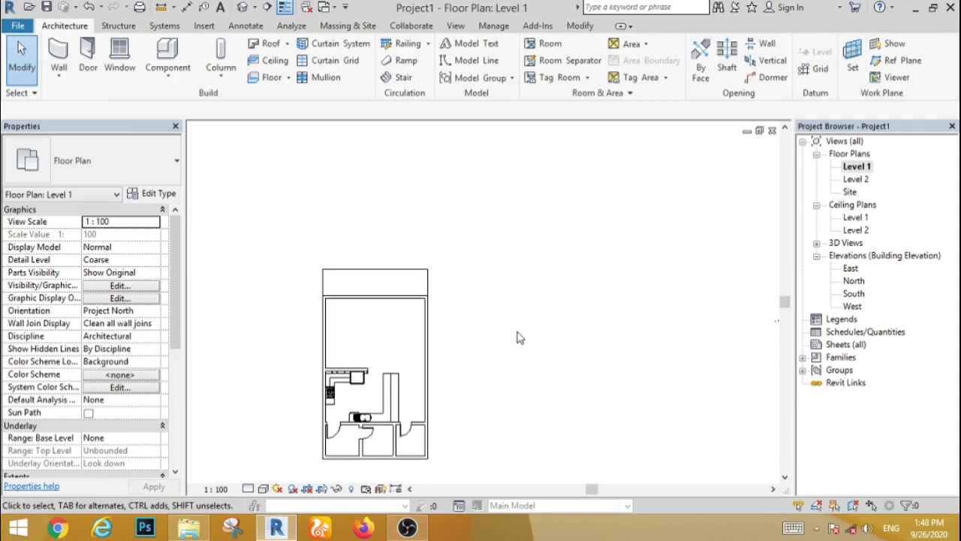
Step: Change the type of the wall between the main room and the outer slab strip to the Storefront curtain wall
{"action": "scroll", "coordinate": [346, 338], "scroll_direction": "up", "scroll_amount": 2}
{"action": "left_click", "coordinate": [392, 296]}
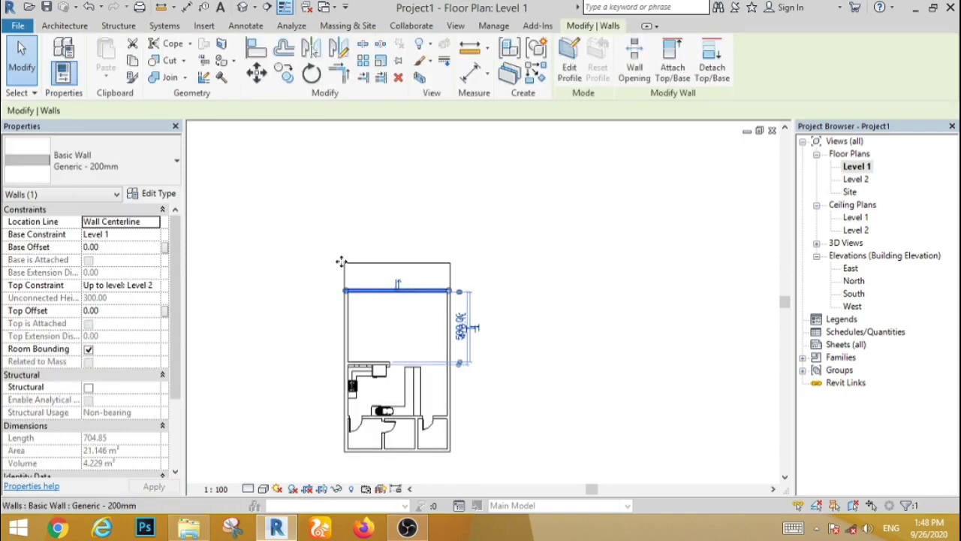
{"action": "left_click", "coordinate": [90, 166]}
{"action": "left_click_drag", "start_coordinate": [194, 332], "coordinate": [194, 398]}
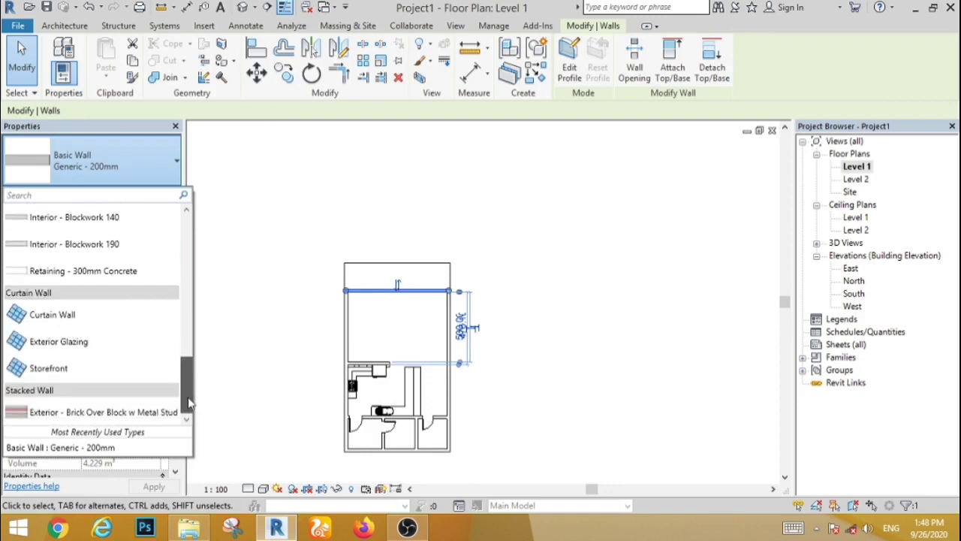
{"action": "left_click", "coordinate": [72, 387]}
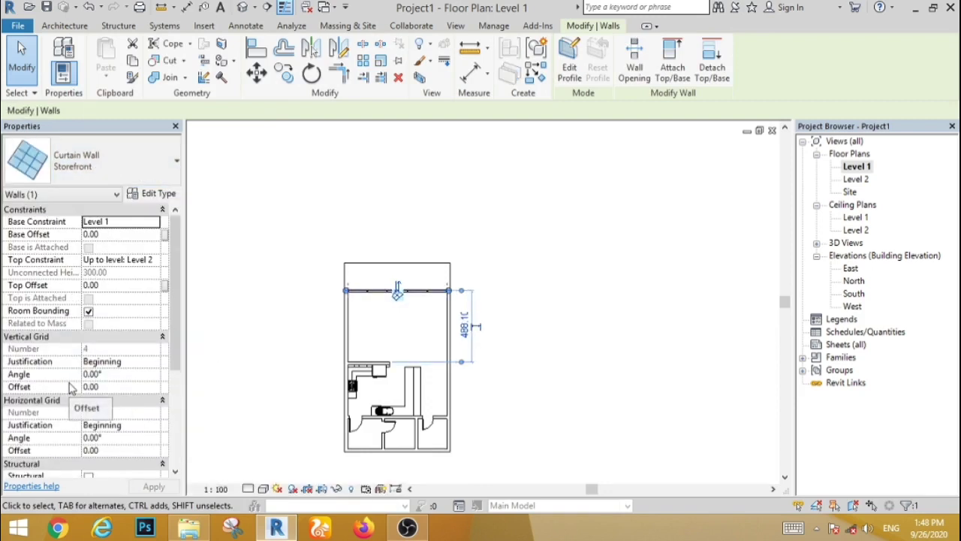
{"action": "left_click", "coordinate": [386, 317]}
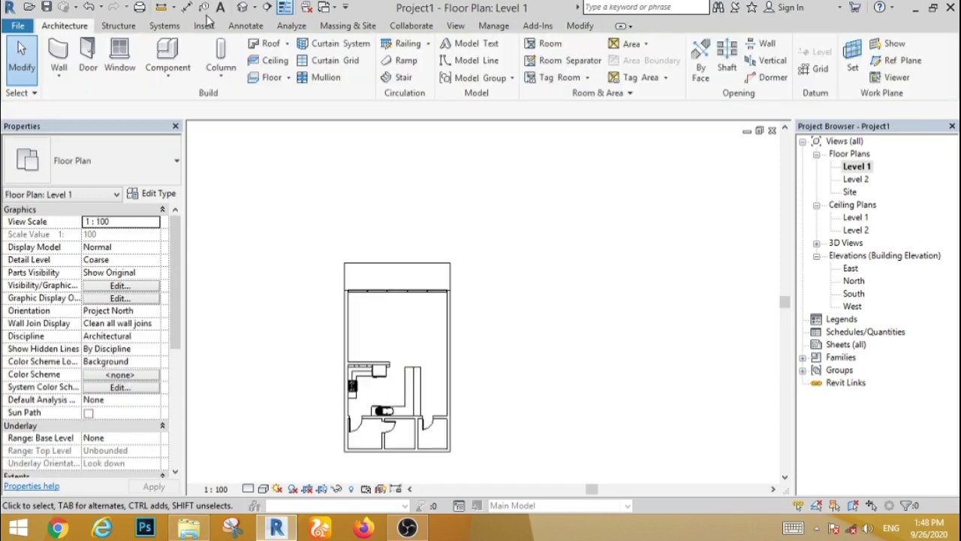
Step: Open the default 3D view, face the glazed front of the building and set the visual style to Realistic
{"action": "left_click", "coordinate": [243, 8]}
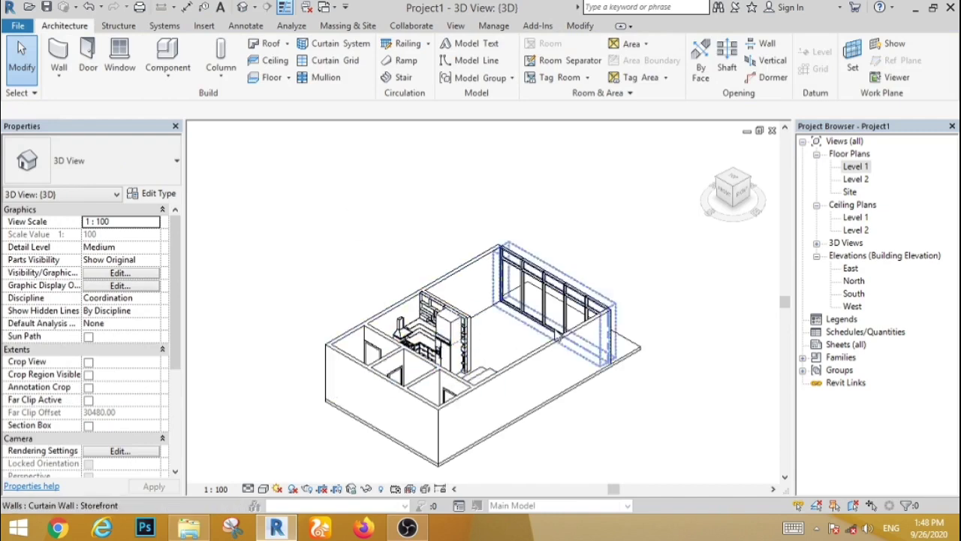
{"action": "mouse_move", "coordinate": [552, 334]}
{"action": "middle_mouse_down", "text": "shift"}
{"action": "mouse_move", "coordinate": [396, 354]}
{"action": "mouse_move", "coordinate": [640, 324]}
{"action": "mouse_move", "coordinate": [555, 337]}
{"action": "middle_mouse_up", "text": "shift"}
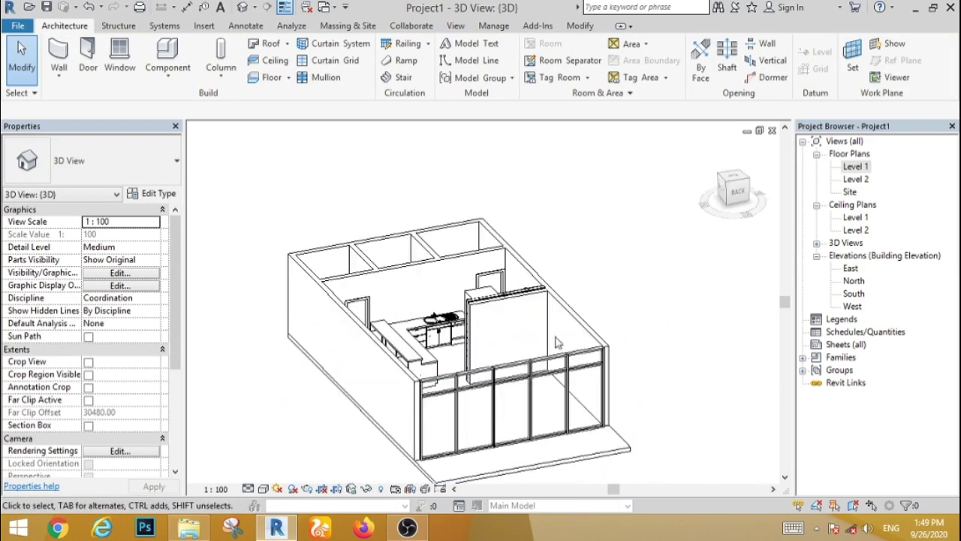
{"action": "left_click", "coordinate": [263, 489]}
{"action": "left_click", "coordinate": [291, 460]}
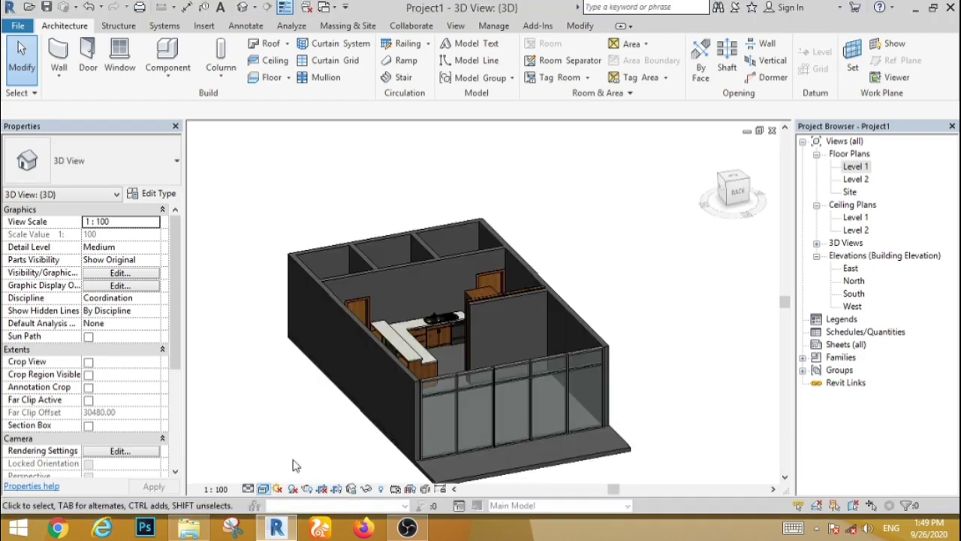
{"action": "middle_click_drag", "start_coordinate": [659, 371], "coordinate": [637, 398], "text": "shift"}
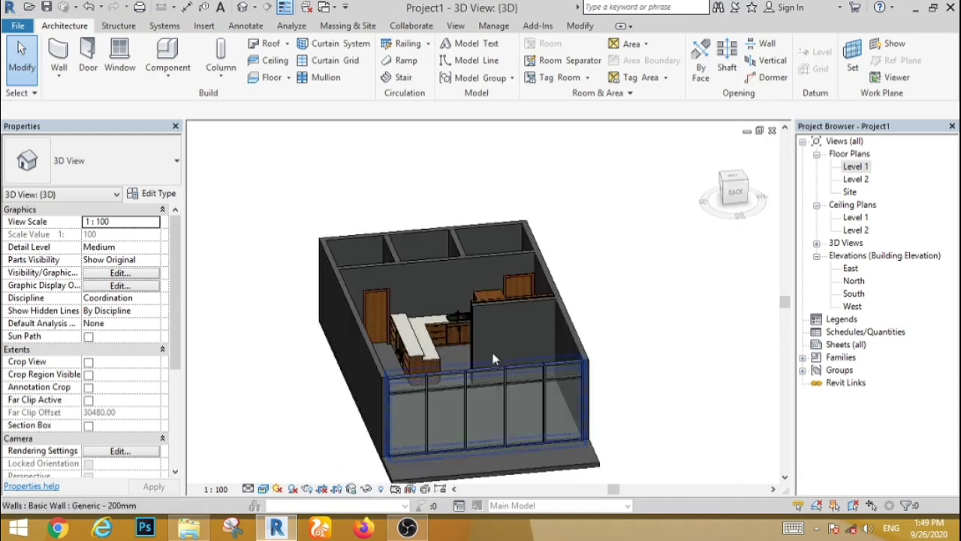
Step: Open the kitchen unit's type properties and assign the Birch material from the Autodesk library to its Shelving
{"action": "scroll", "coordinate": [411, 359], "scroll_direction": "up", "scroll_amount": 3}
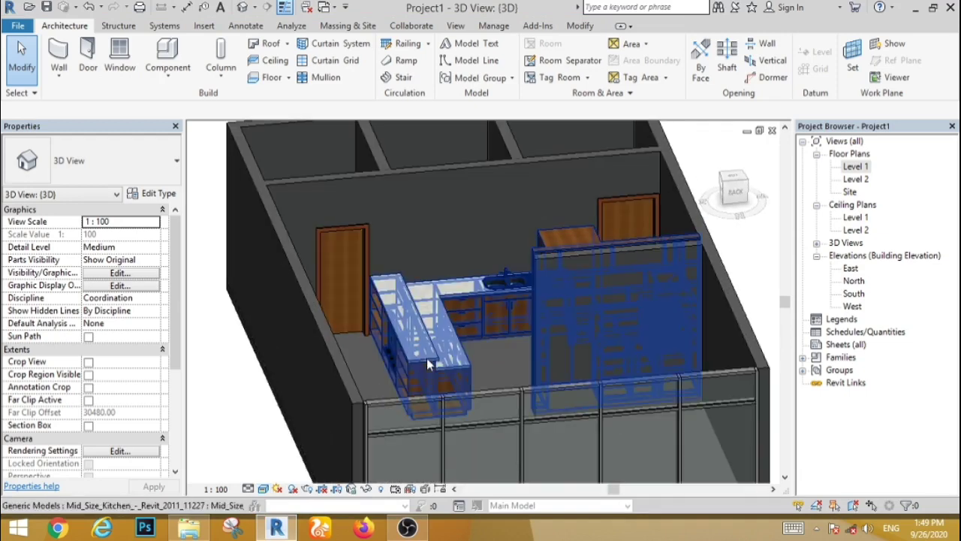
{"action": "left_click", "coordinate": [427, 360]}
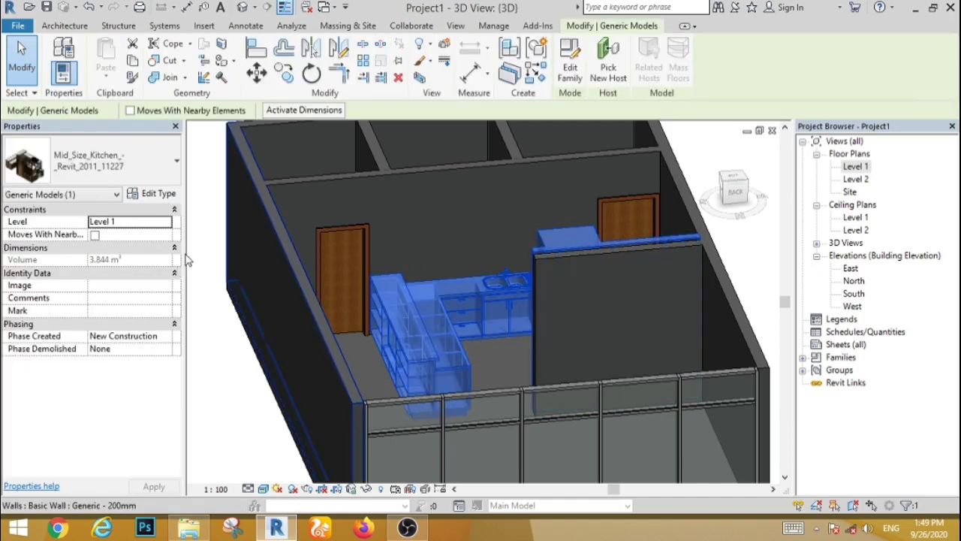
{"action": "left_click", "coordinate": [154, 193]}
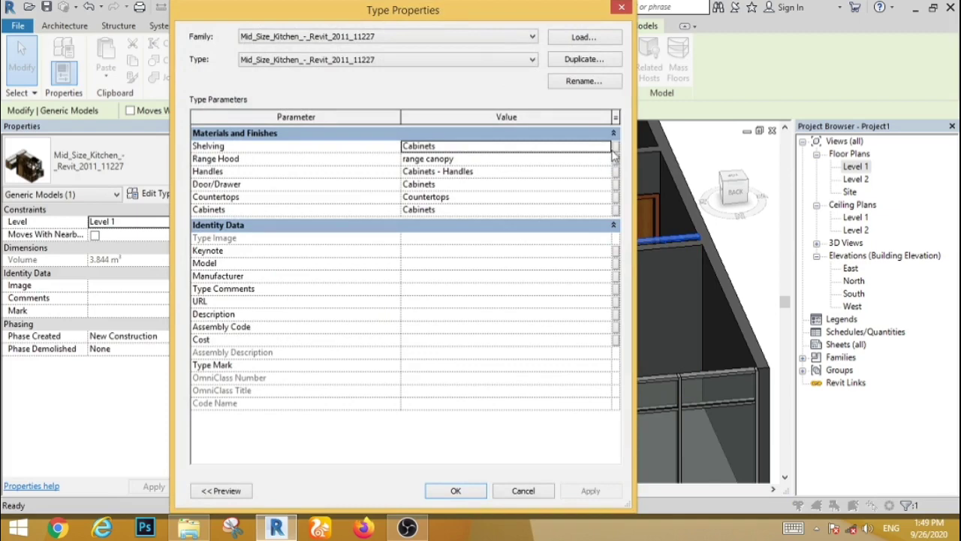
{"action": "left_click", "coordinate": [607, 146]}
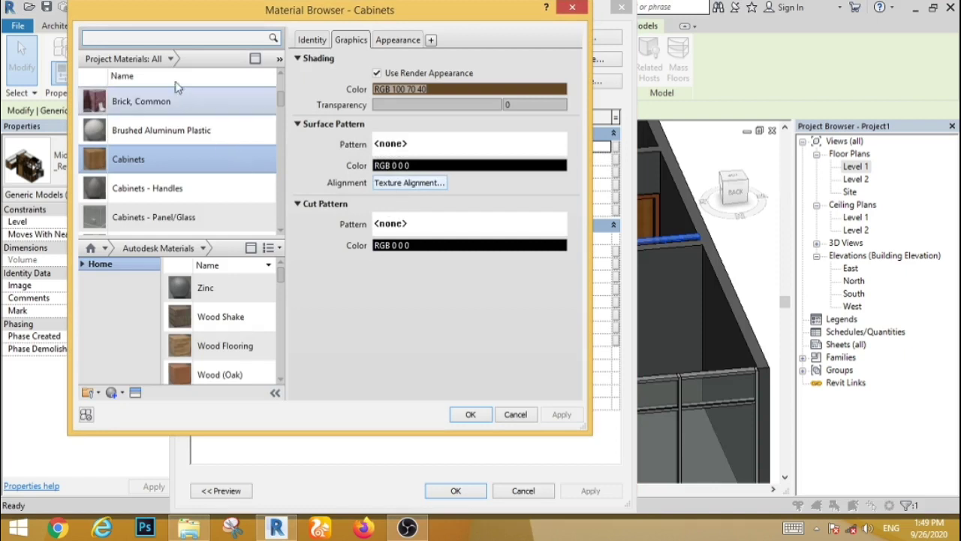
{"action": "scroll", "coordinate": [189, 98], "scroll_direction": "up", "scroll_amount": 1}
{"action": "type", "text": "birch"}
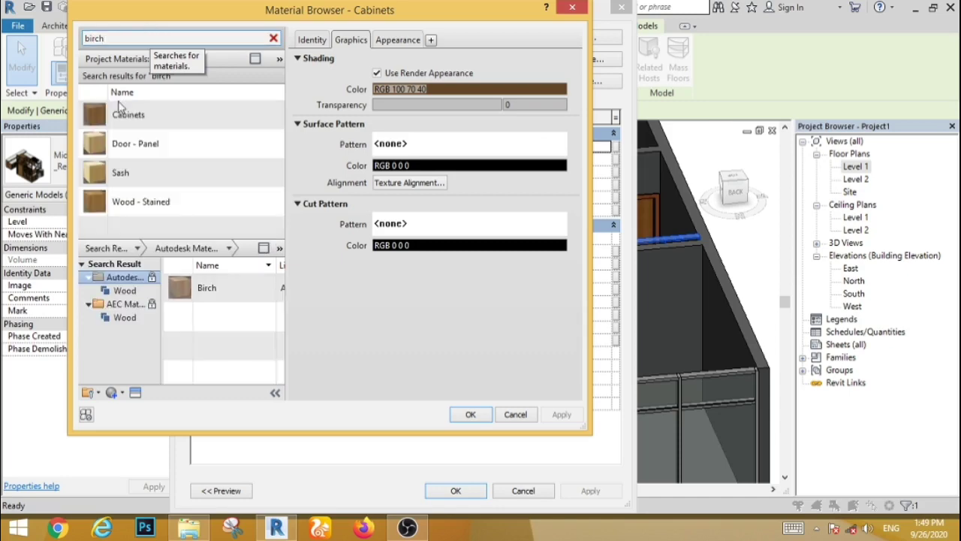
{"action": "left_click", "coordinate": [263, 295]}
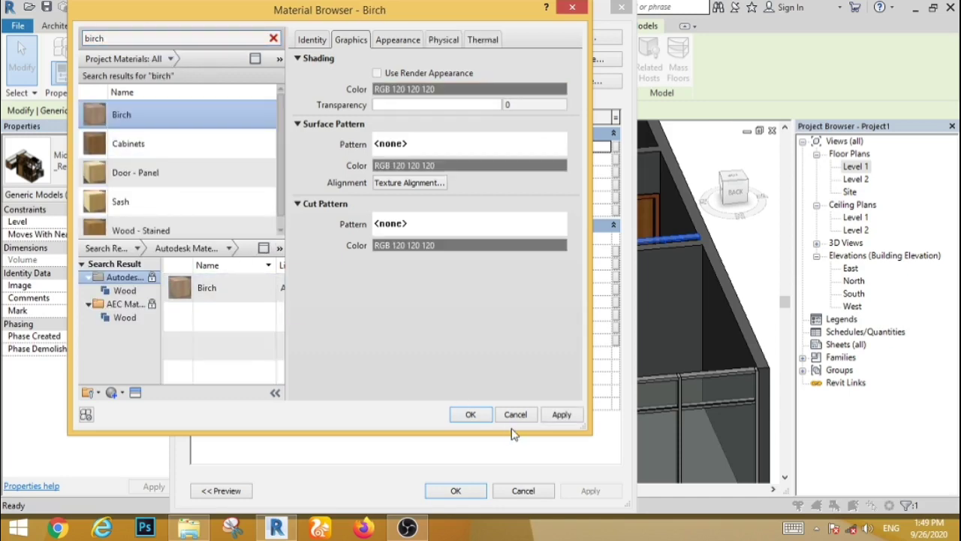
{"action": "left_click", "coordinate": [471, 416]}
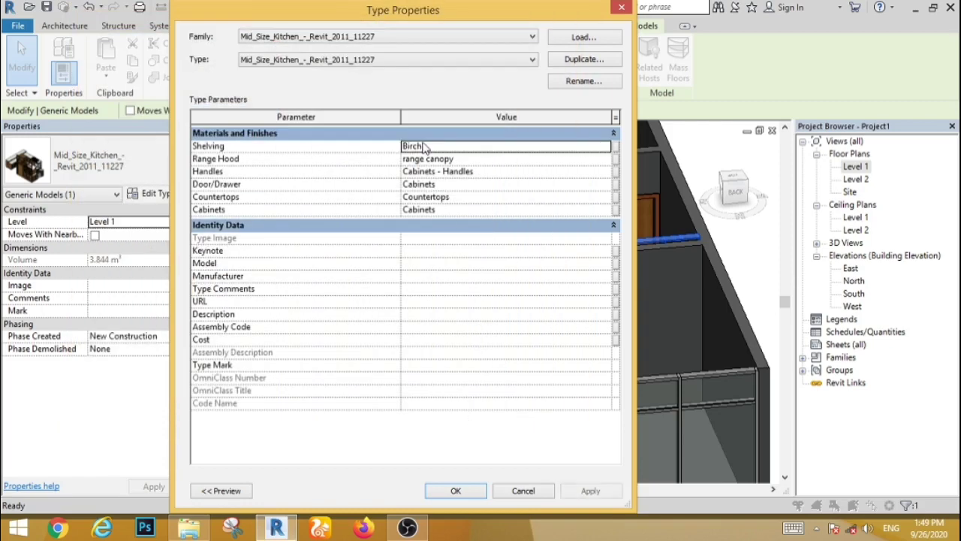
Step: Copy the shelving's Birch material to the kitchen type's Handles and Door/Drawer parameters
{"action": "left_click", "coordinate": [425, 145]}
{"action": "left_click_drag", "start_coordinate": [424, 145], "coordinate": [384, 147]}
{"action": "key", "text": "ctrl+c"}
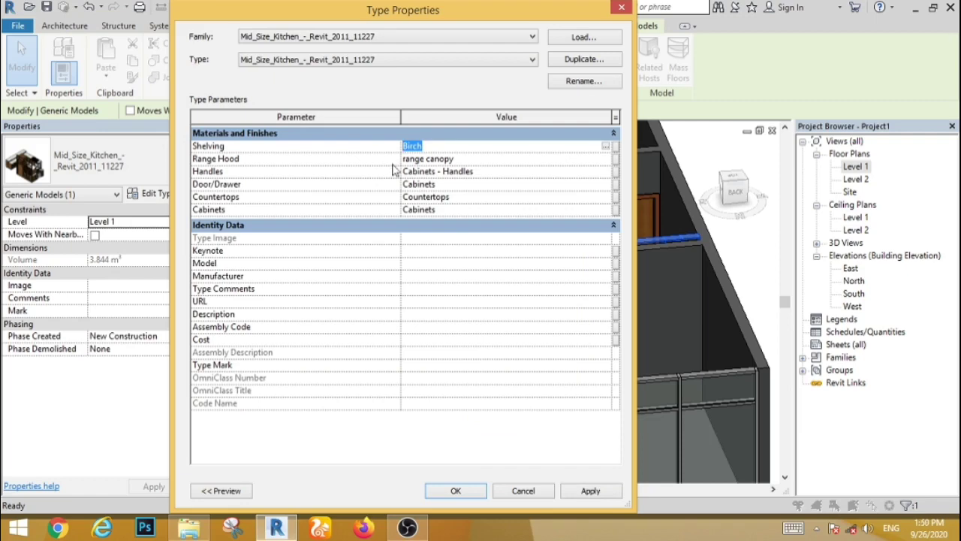
{"action": "left_click", "coordinate": [483, 172]}
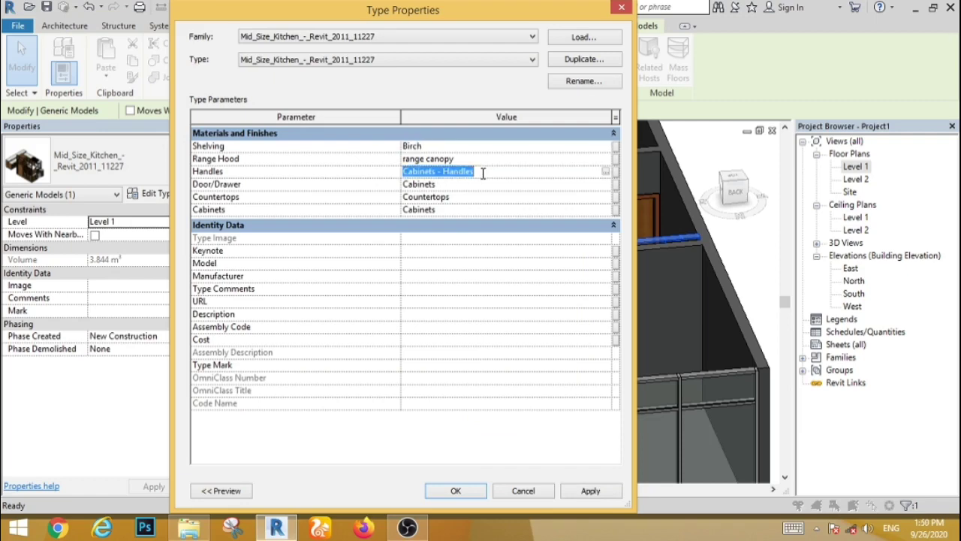
{"action": "key", "text": "ctrl+v"}
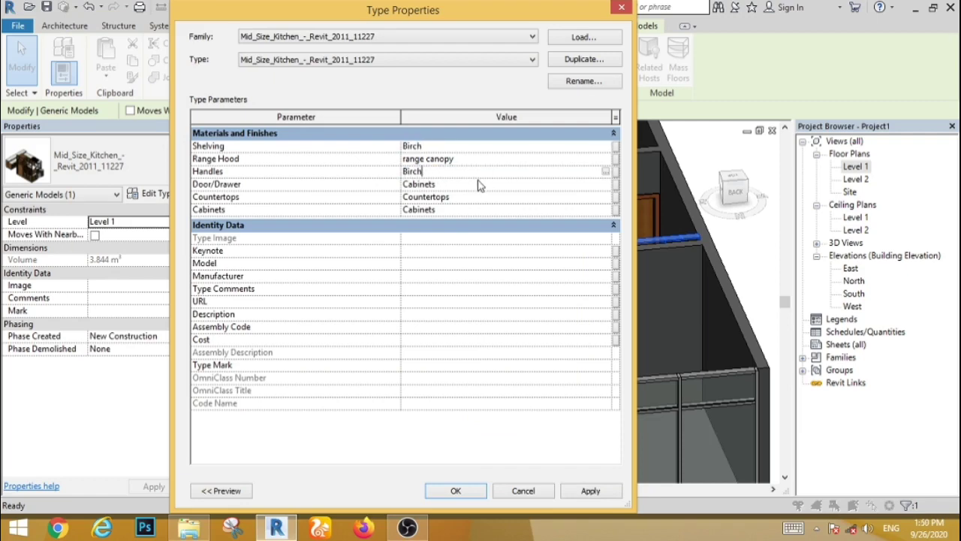
{"action": "left_click", "coordinate": [455, 187]}
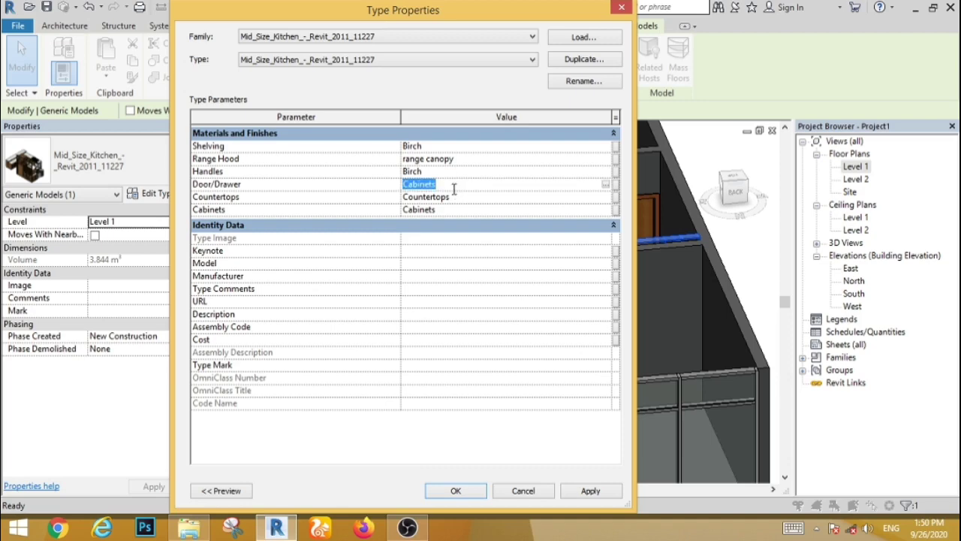
{"action": "key", "text": "ctrl+v"}
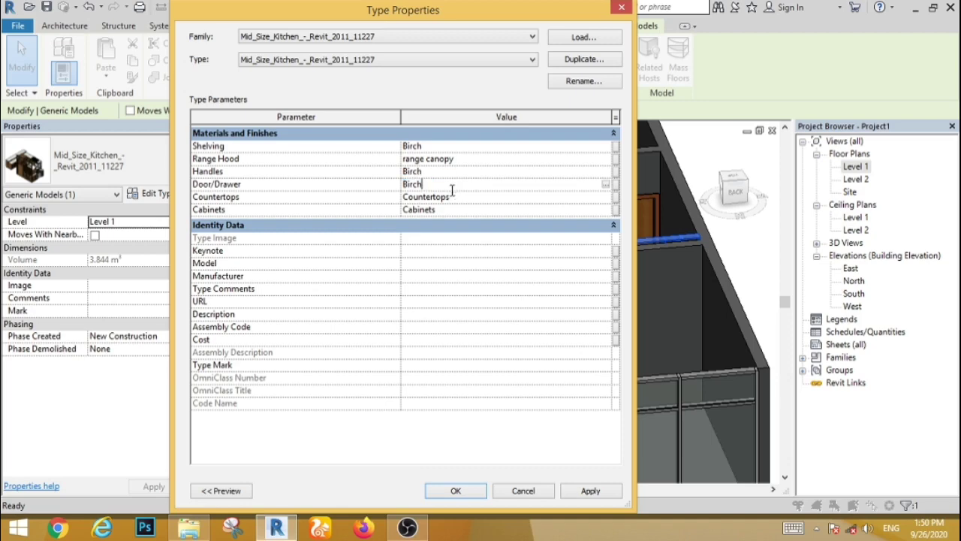
Step: Search the materials for "black" and assign Black Plastic (1) to the kitchen type's Countertops
{"action": "left_click", "coordinate": [506, 200]}
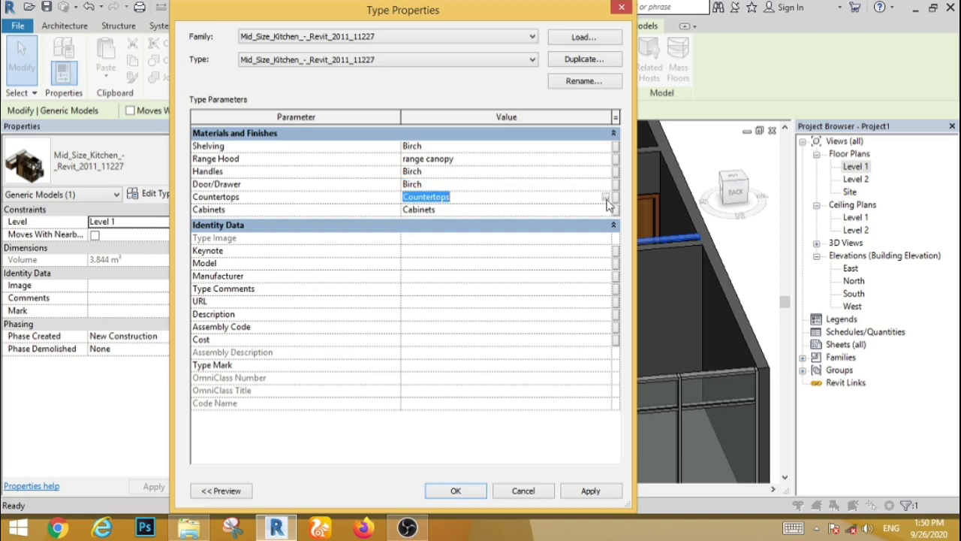
{"action": "left_click", "coordinate": [607, 199]}
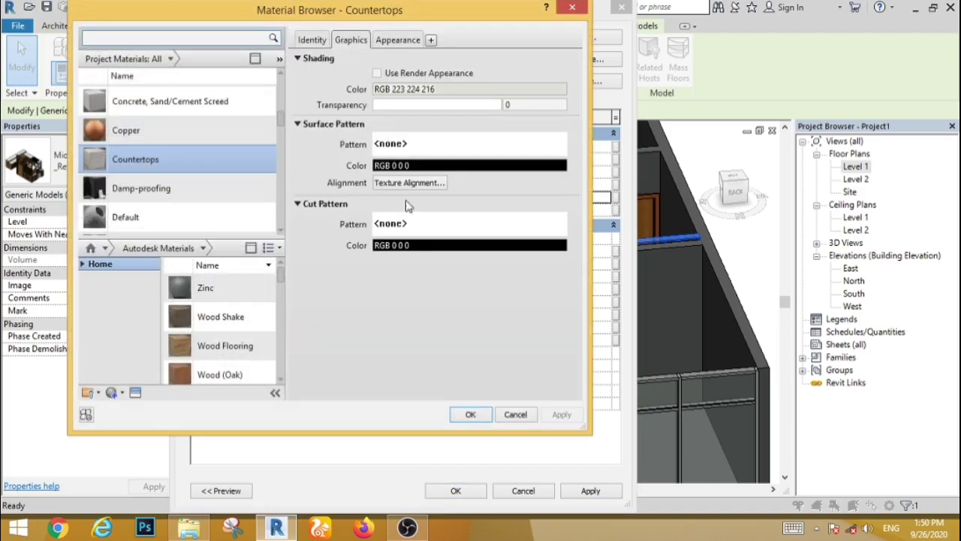
{"action": "type", "text": "bl"}
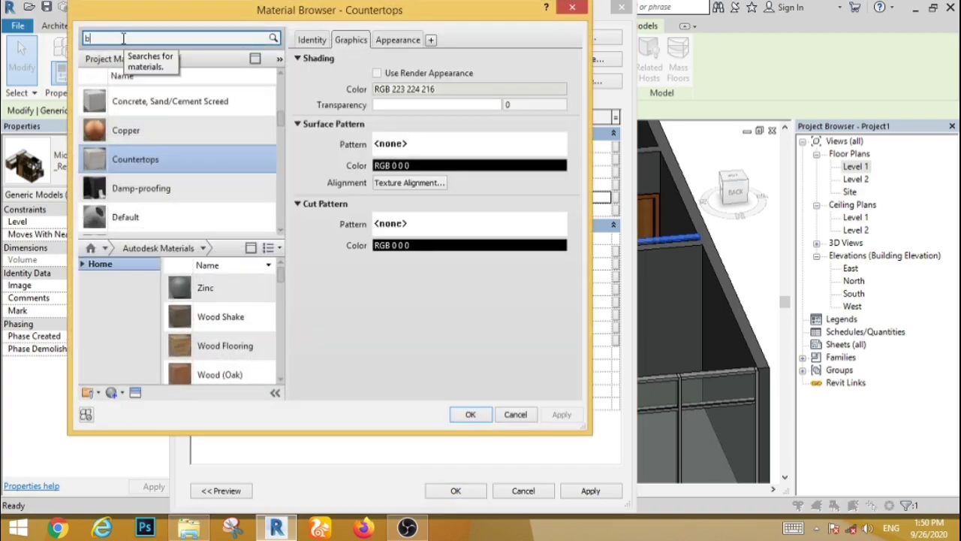
{"action": "type", "text": "ack"}
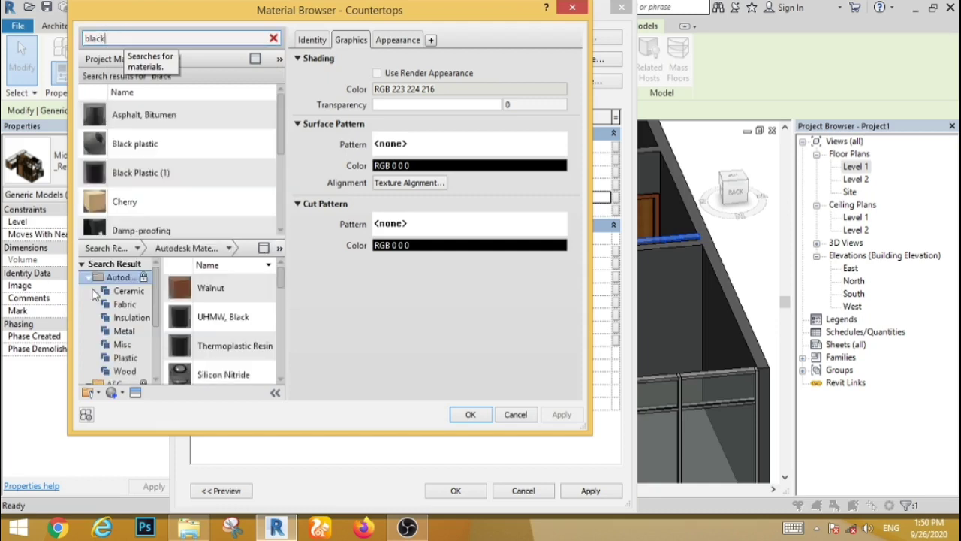
{"action": "left_click", "coordinate": [148, 167]}
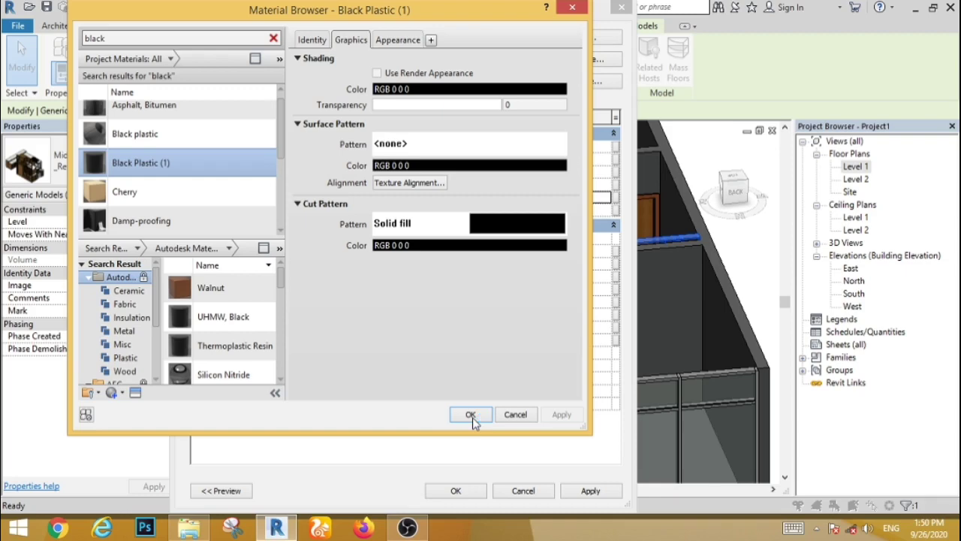
{"action": "left_click", "coordinate": [471, 415]}
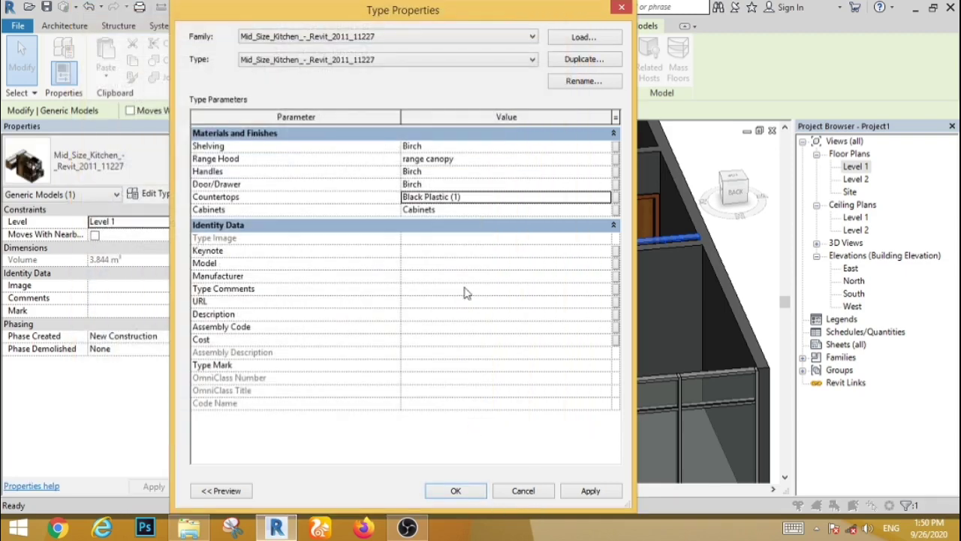
Step: Set the kitchen type's Cabinets material to Birch, apply the type changes and deselect the kitchen
{"action": "left_click", "coordinate": [448, 209]}
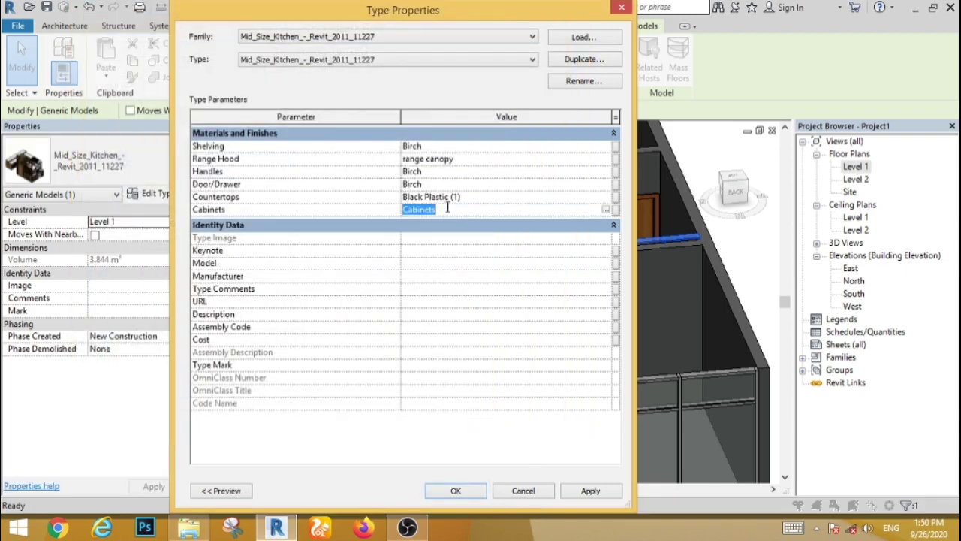
{"action": "type", "text": "Birch"}
{"action": "left_click", "coordinate": [583, 494]}
{"action": "left_click", "coordinate": [465, 492]}
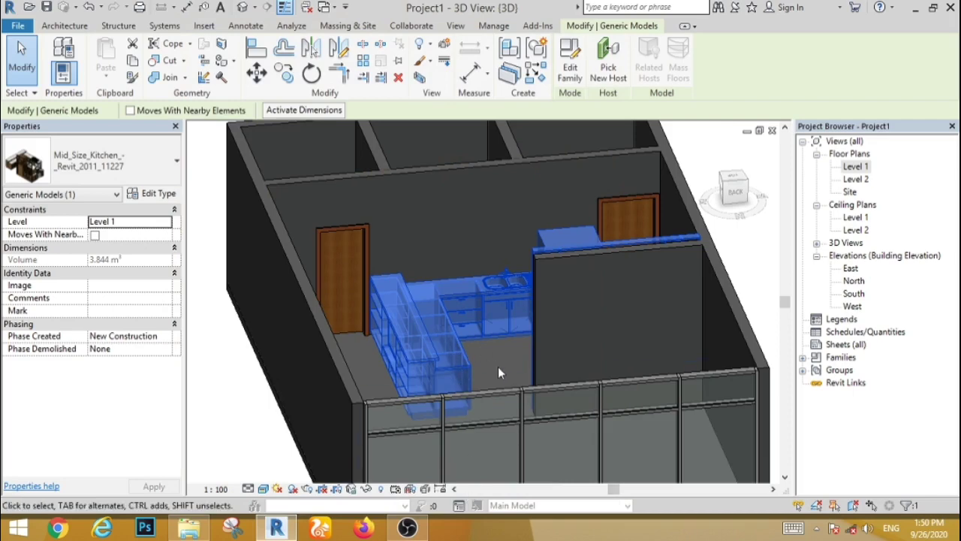
{"action": "left_click", "coordinate": [498, 372]}
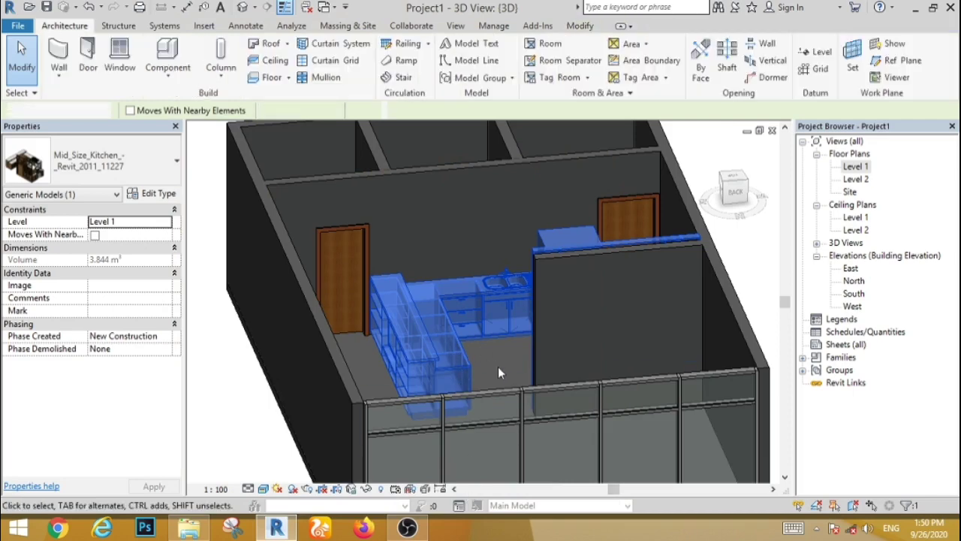
Step: Set the Door Material to Birch in the type properties of the single-flush door beside the kitchen counter
{"action": "left_click", "coordinate": [337, 240]}
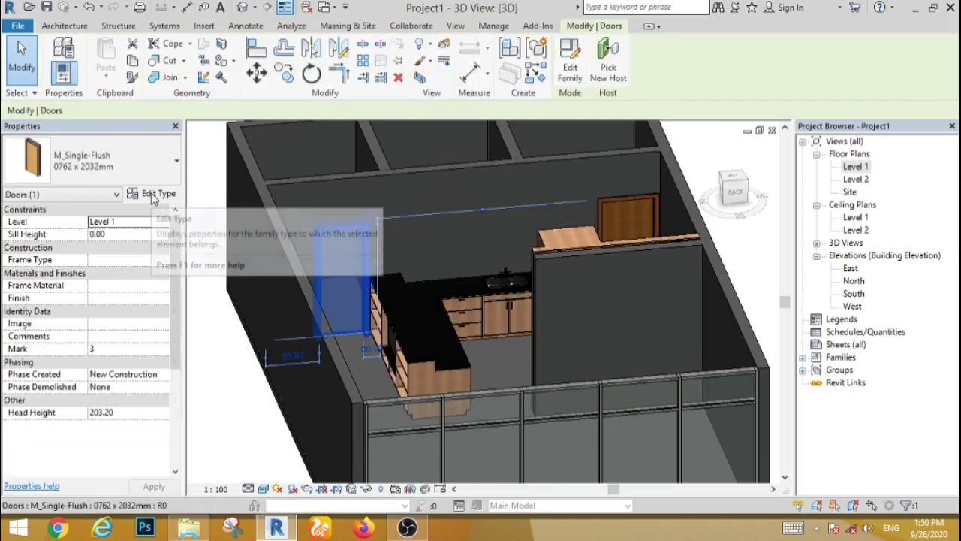
{"action": "left_click", "coordinate": [151, 194]}
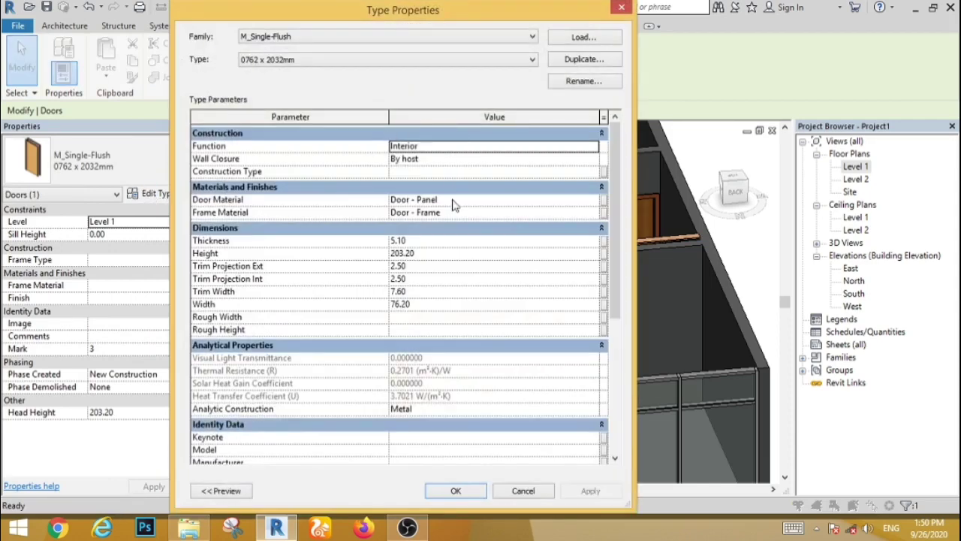
{"action": "left_click", "coordinate": [467, 200]}
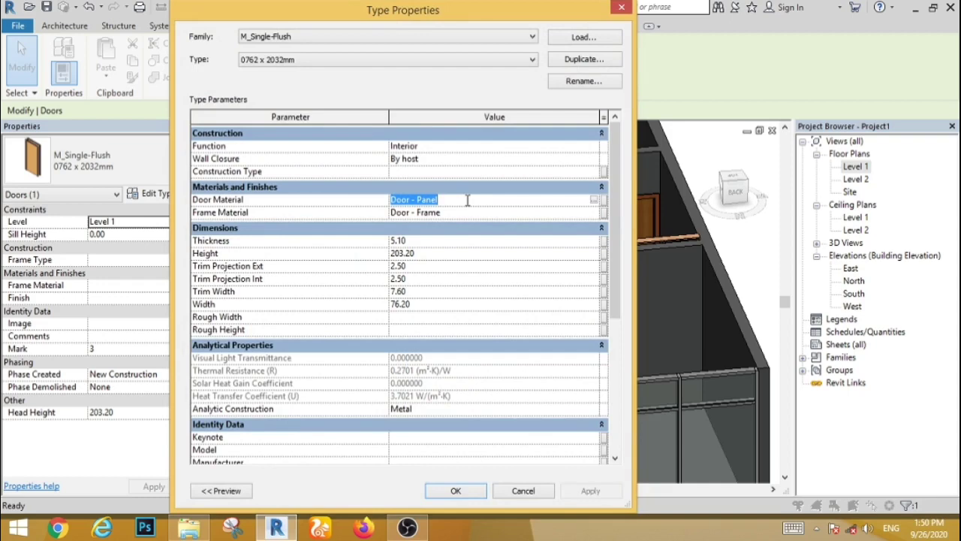
{"action": "type", "text": "Birch"}
Step: Replace the single-flush door type's Frame Material with Birch and apply the changes
{"action": "left_click", "coordinate": [444, 212]}
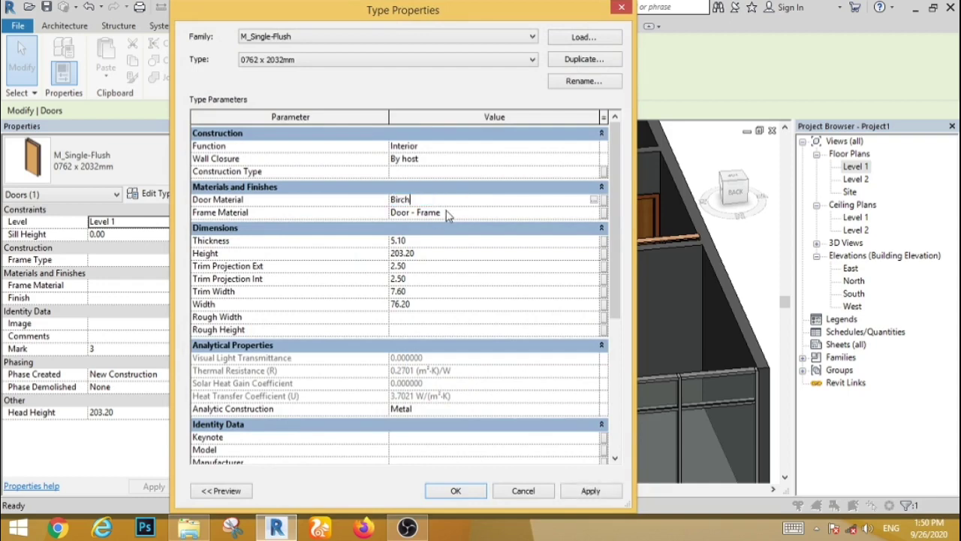
{"action": "type", "text": "Birch"}
{"action": "key", "text": "BackSpace"}
{"action": "key", "text": "BackSpace"}
{"action": "key", "text": "BackSpace"}
{"action": "key", "text": "BackSpace"}
{"action": "key", "text": "BackSpace"}
{"action": "key", "text": "BackSpace"}
{"action": "key", "text": "BackSpace"}
{"action": "key", "text": "BackSpace"}
{"action": "key", "text": "BackSpace"}
{"action": "key", "text": "BackSpace"}
{"action": "key", "text": "BackSpace"}
{"action": "key", "text": "BackSpace"}
{"action": "key", "text": "BackSpace"}
{"action": "key", "text": "BackSpace"}
{"action": "key", "text": "BackSpace"}
{"action": "key", "text": "BackSpace"}
{"action": "key", "text": "BackSpace"}
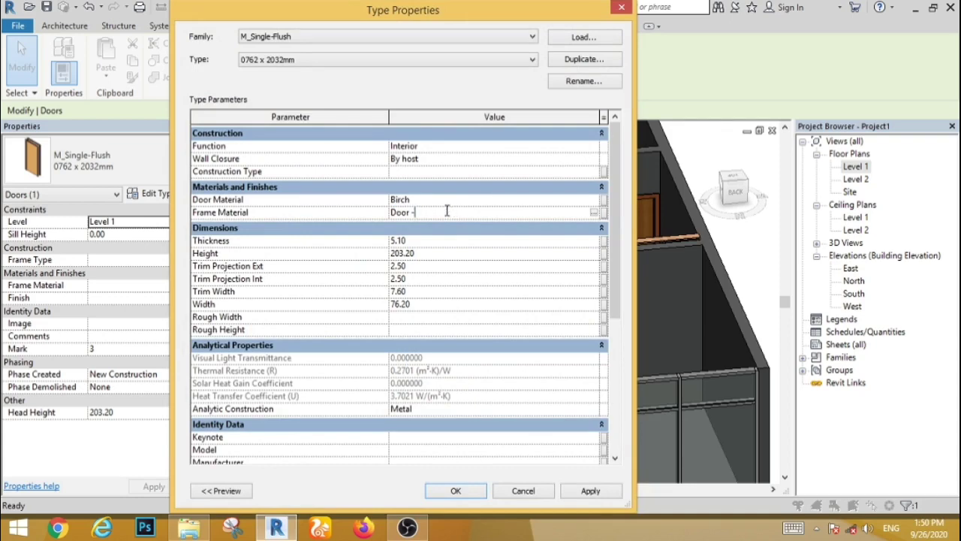
{"action": "type", "text": "Birch"}
{"action": "left_click", "coordinate": [609, 493]}
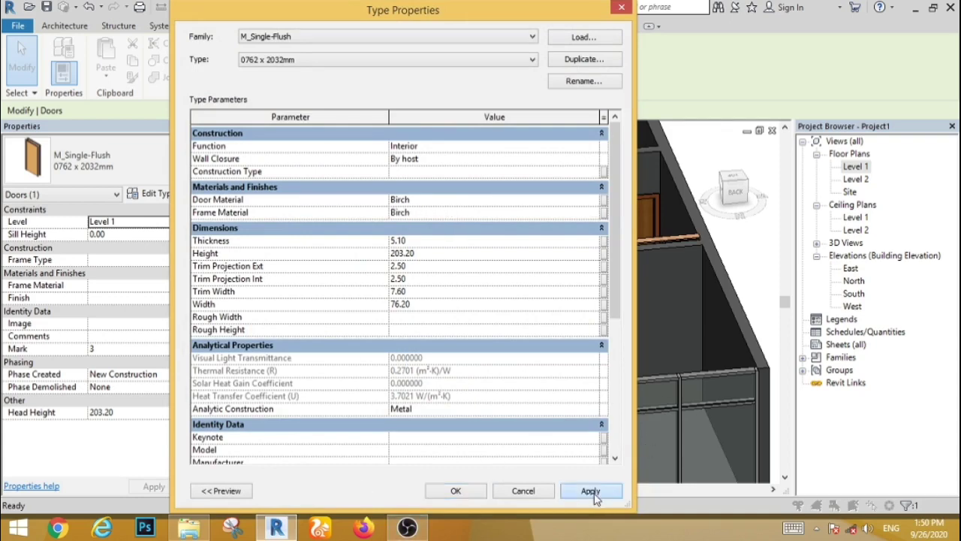
Step: Accept the first door's type changes and set the 0915 x 2134mm single-flush door type's Door Material to Birch
{"action": "left_click", "coordinate": [454, 493]}
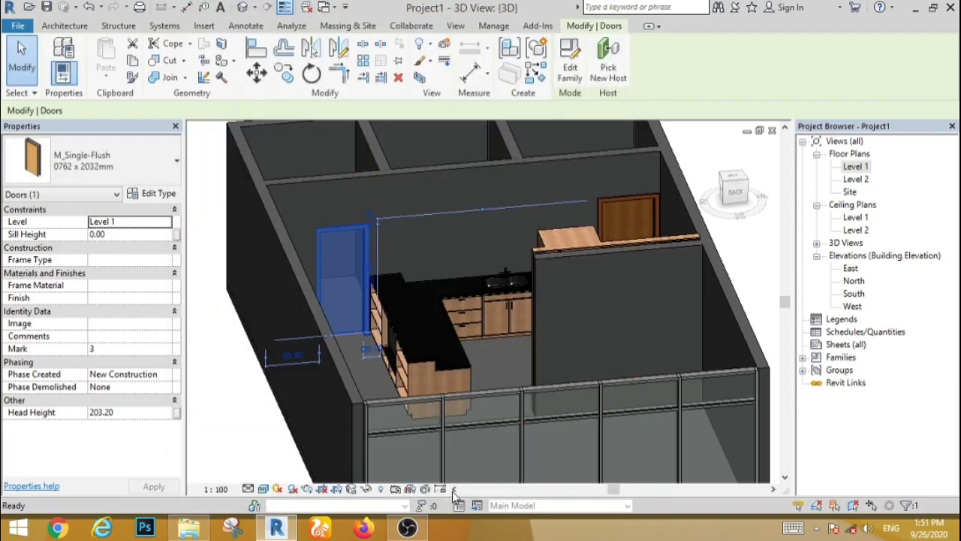
{"action": "left_click", "coordinate": [483, 368]}
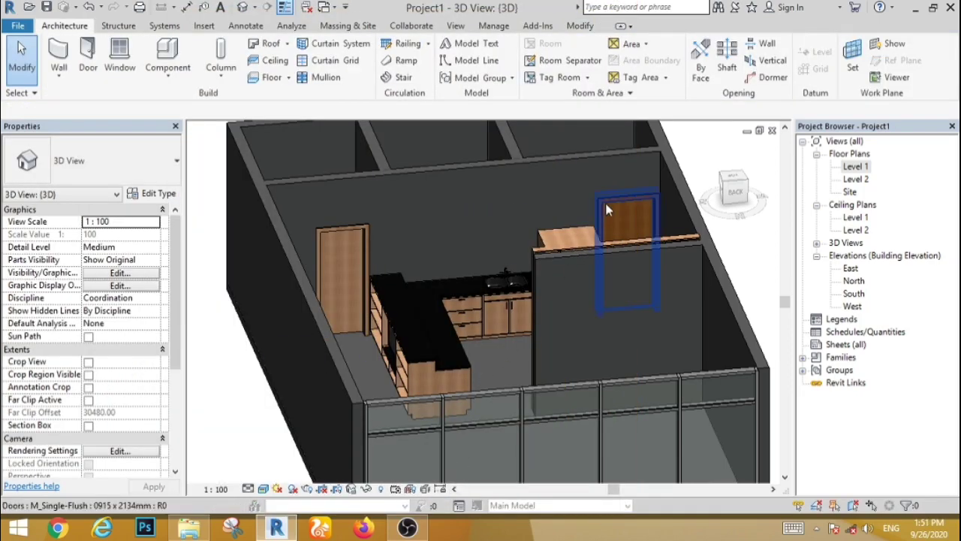
{"action": "left_click", "coordinate": [605, 204]}
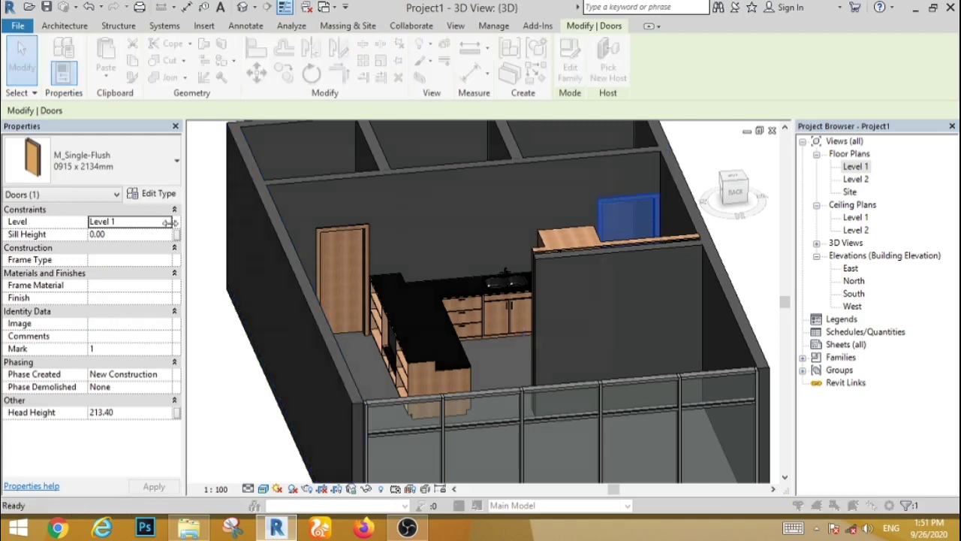
{"action": "left_click", "coordinate": [154, 193]}
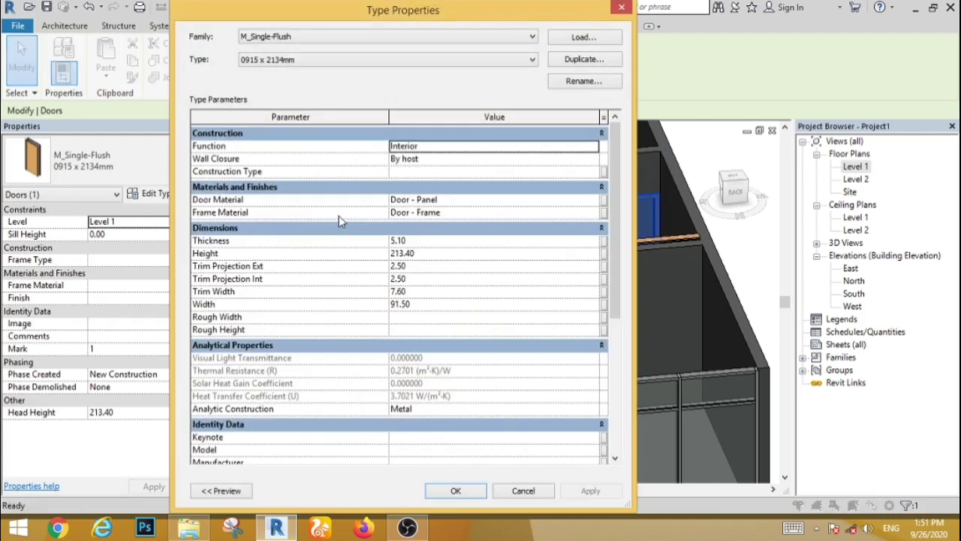
{"action": "left_click", "coordinate": [449, 201]}
{"action": "type", "text": "Birch"}
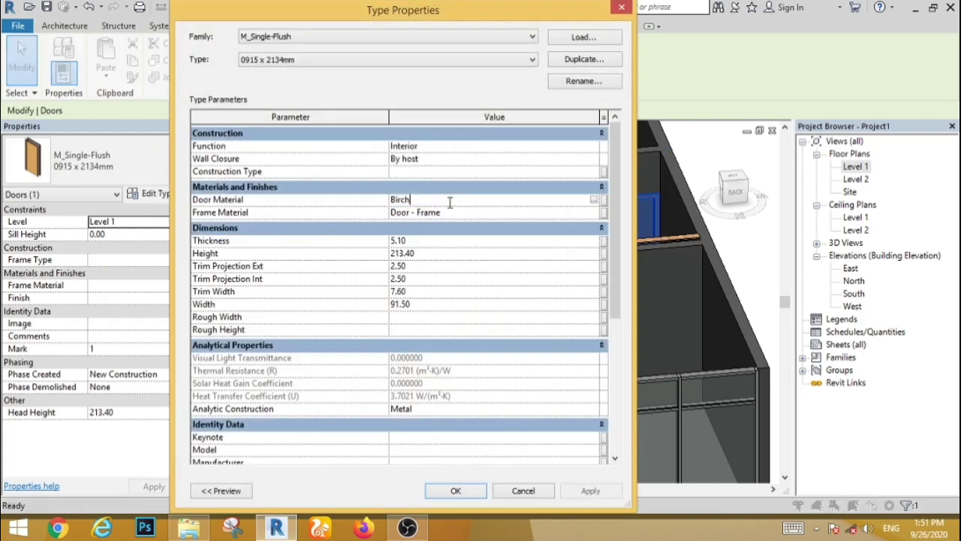
Step: Set the 0915 x 2134mm door type's Frame Material to Birch, apply the type changes and deselect the door
{"action": "left_click", "coordinate": [450, 216]}
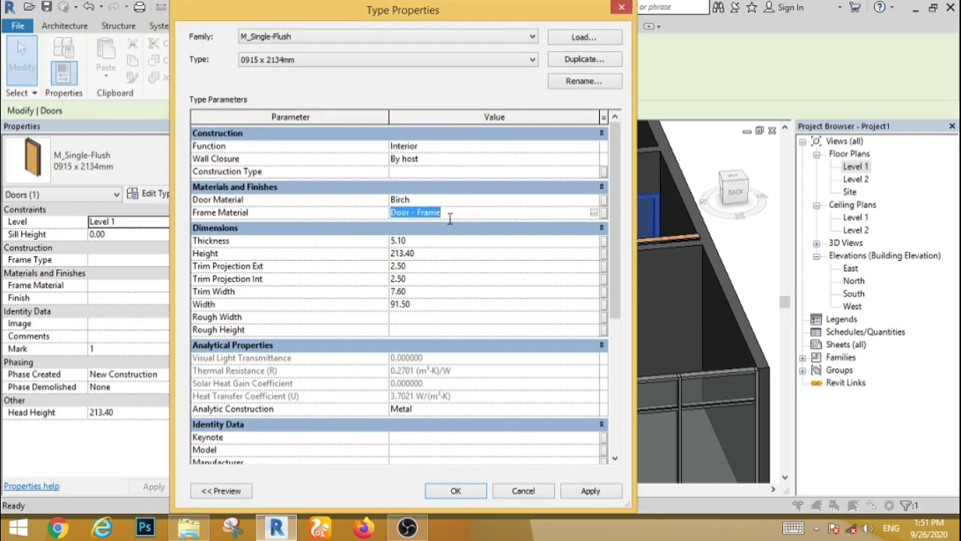
{"action": "type", "text": "Birch"}
{"action": "left_click", "coordinate": [591, 495]}
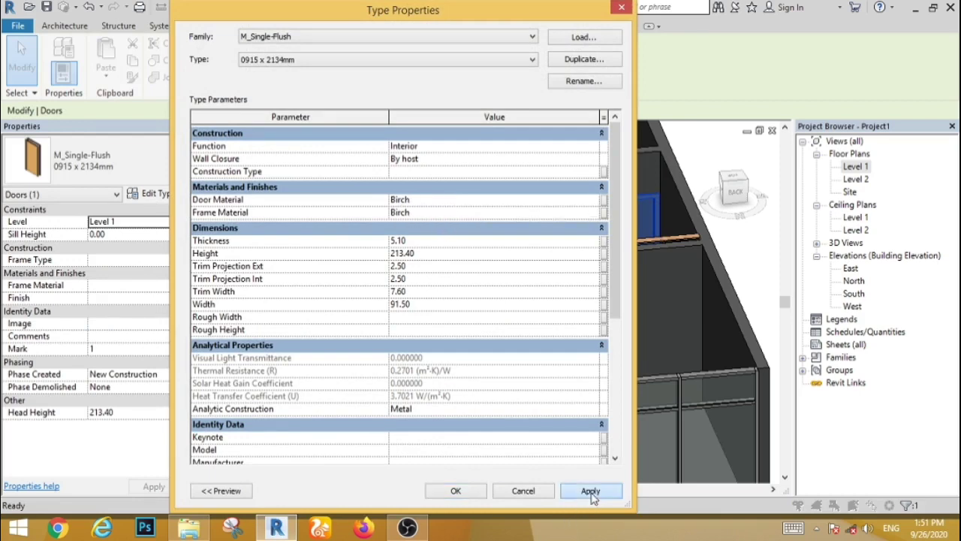
{"action": "left_click", "coordinate": [457, 491]}
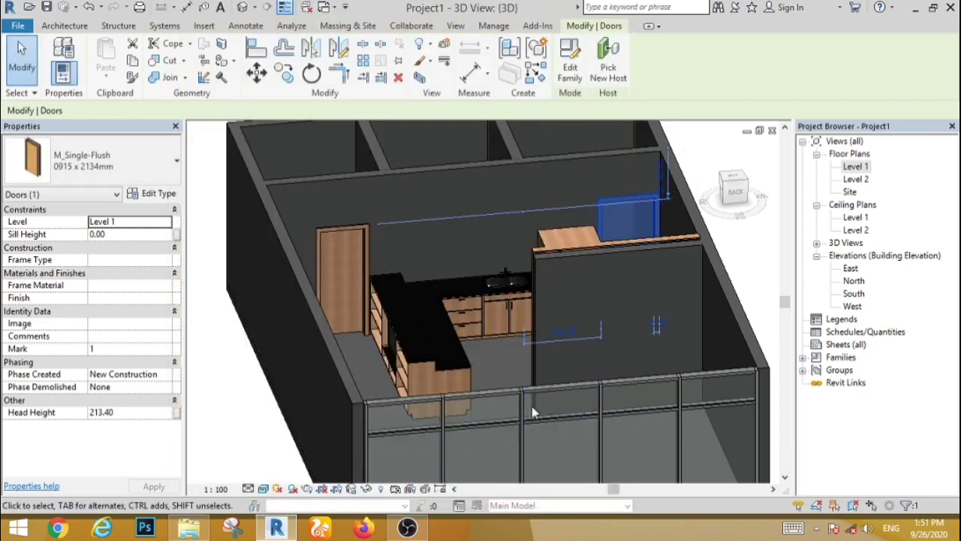
{"action": "left_click", "coordinate": [497, 368]}
Step: Select the long exterior side wall and open the structure assembly of its Generic - 200mm type for editing
{"action": "scroll", "coordinate": [489, 366], "scroll_direction": "down", "scroll_amount": 1}
{"action": "scroll", "coordinate": [492, 365], "scroll_direction": "down", "scroll_amount": 3}
{"action": "scroll", "coordinate": [499, 334], "scroll_direction": "up", "scroll_amount": 4}
{"action": "scroll", "coordinate": [588, 347], "scroll_direction": "down", "scroll_amount": 2}
{"action": "middle_click_drag", "start_coordinate": [589, 346], "coordinate": [543, 384], "text": "shift"}
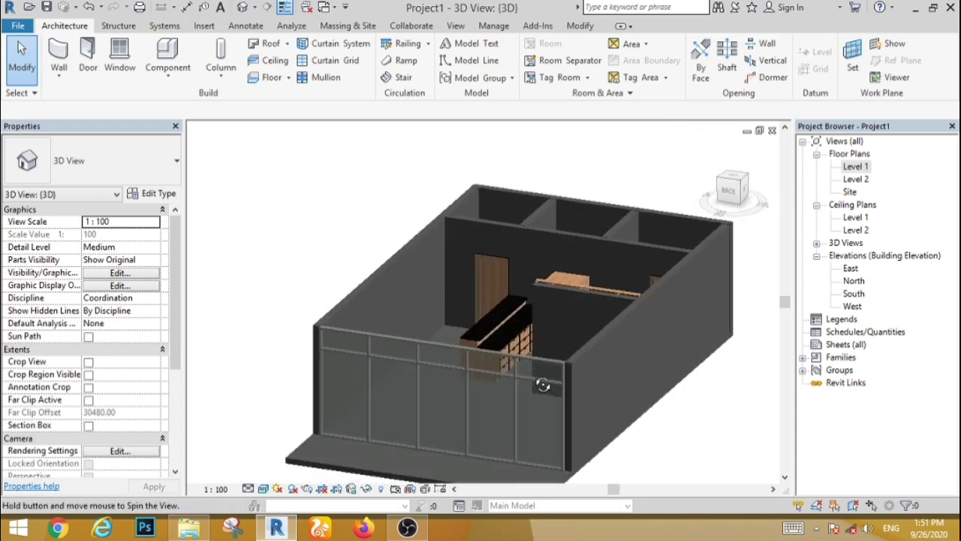
{"action": "left_click", "coordinate": [597, 345]}
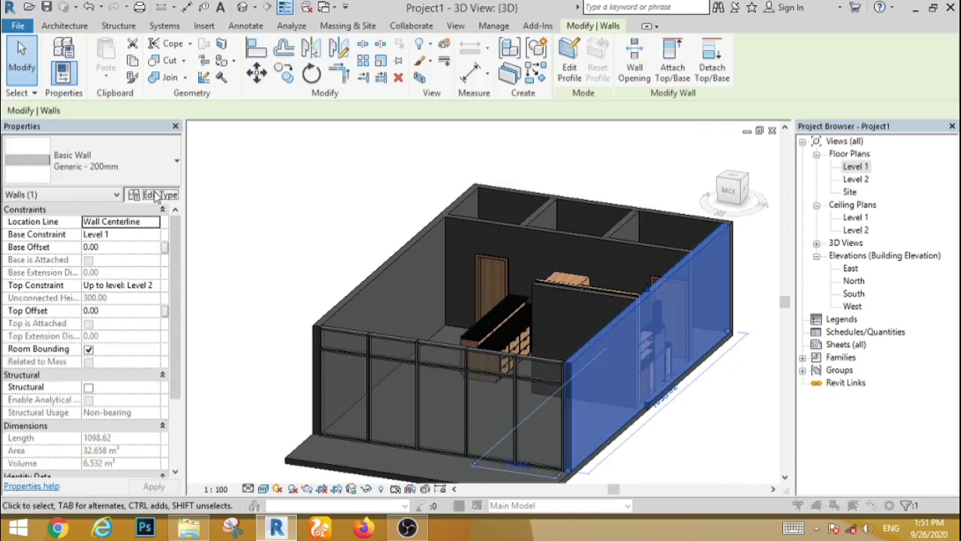
{"action": "left_click", "coordinate": [155, 195]}
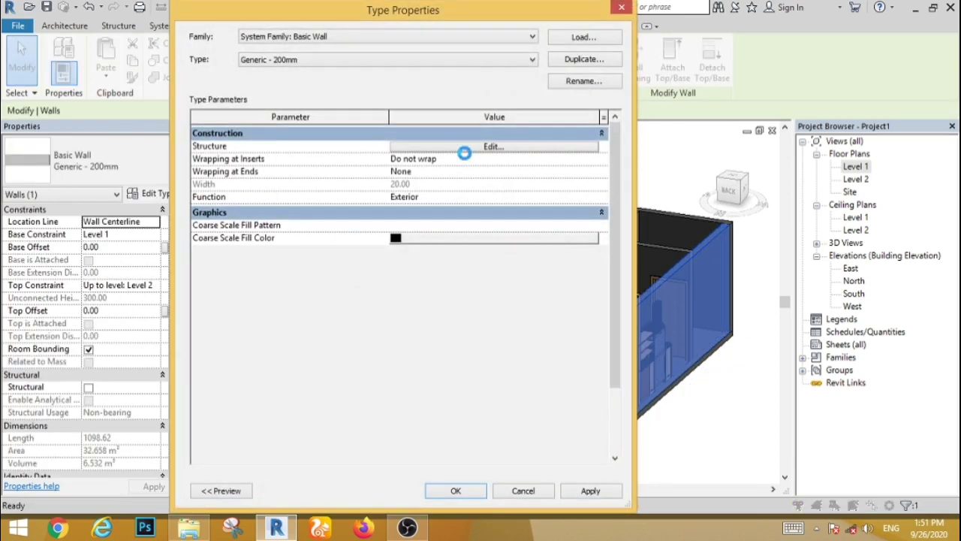
{"action": "left_click", "coordinate": [489, 147]}
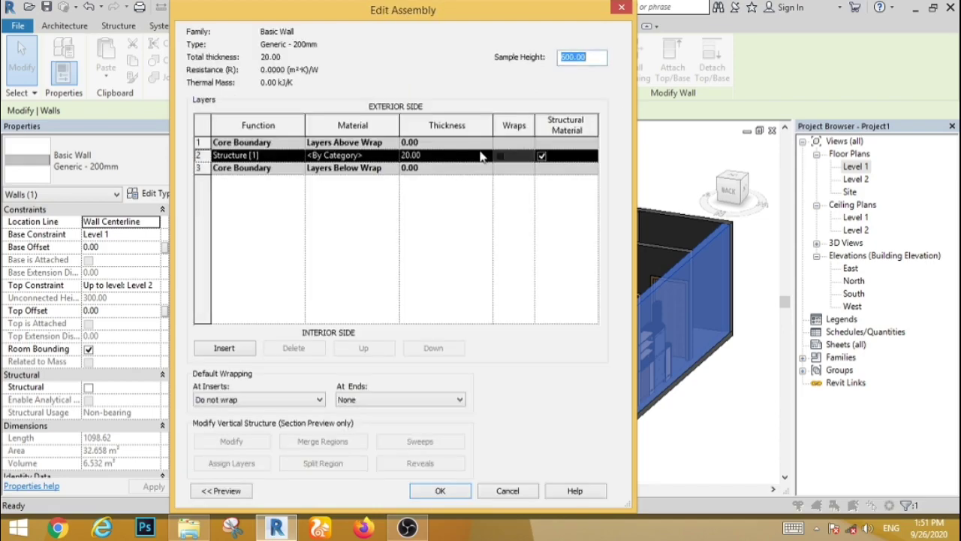
Step: Search the materials for "gyp", assign Gypsum Wall Board to the Generic - 200mm wall's structure layer, and apply the type changes
{"action": "left_click", "coordinate": [392, 159]}
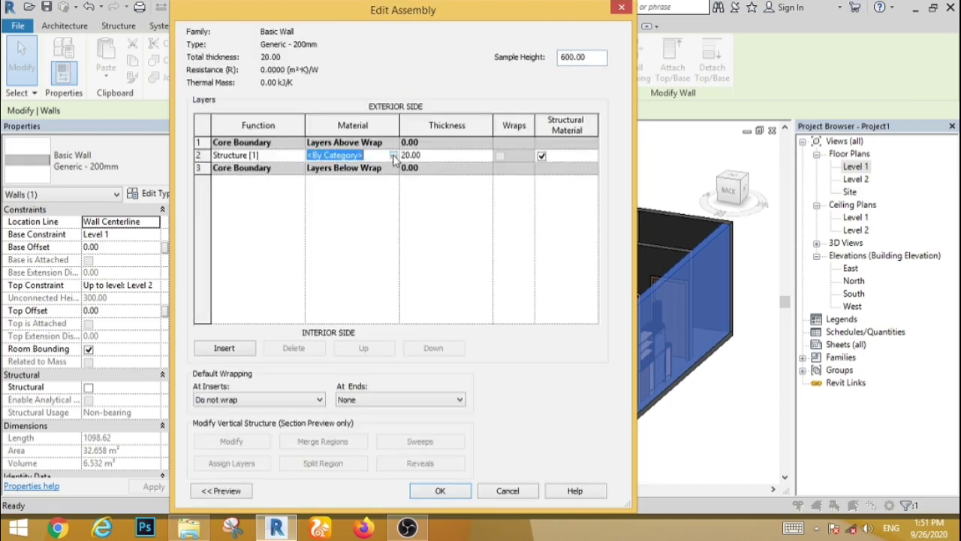
{"action": "left_click", "coordinate": [393, 155]}
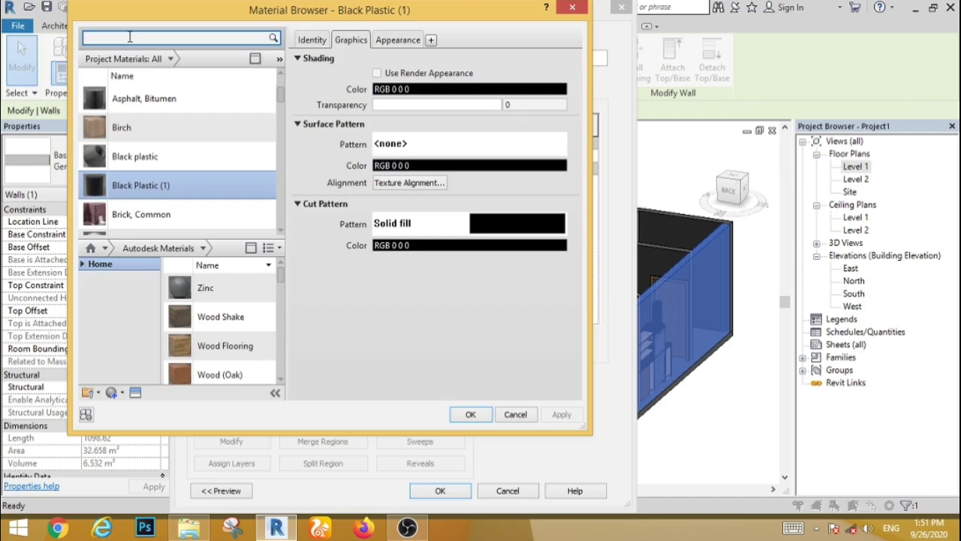
{"action": "left_click", "coordinate": [129, 37]}
{"action": "type", "text": "gy"}
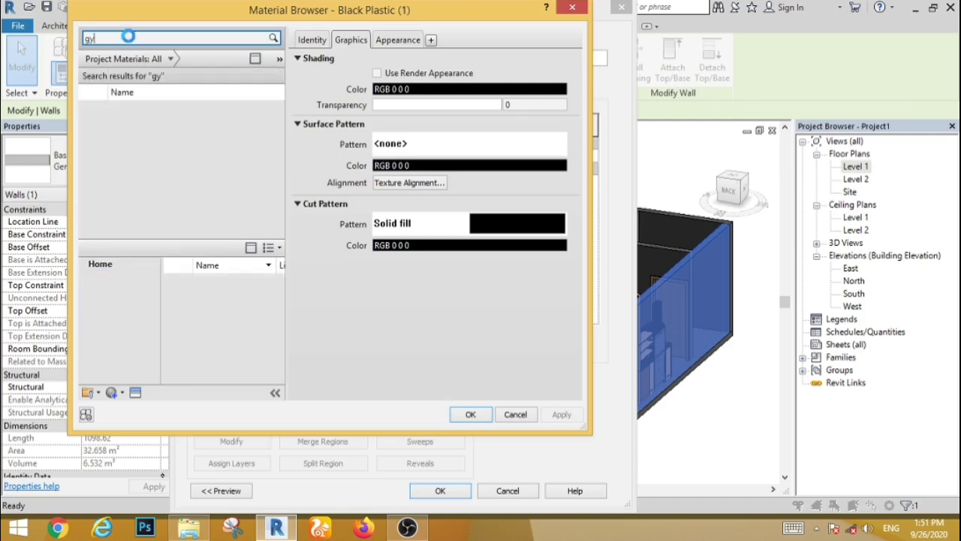
{"action": "type", "text": "p"}
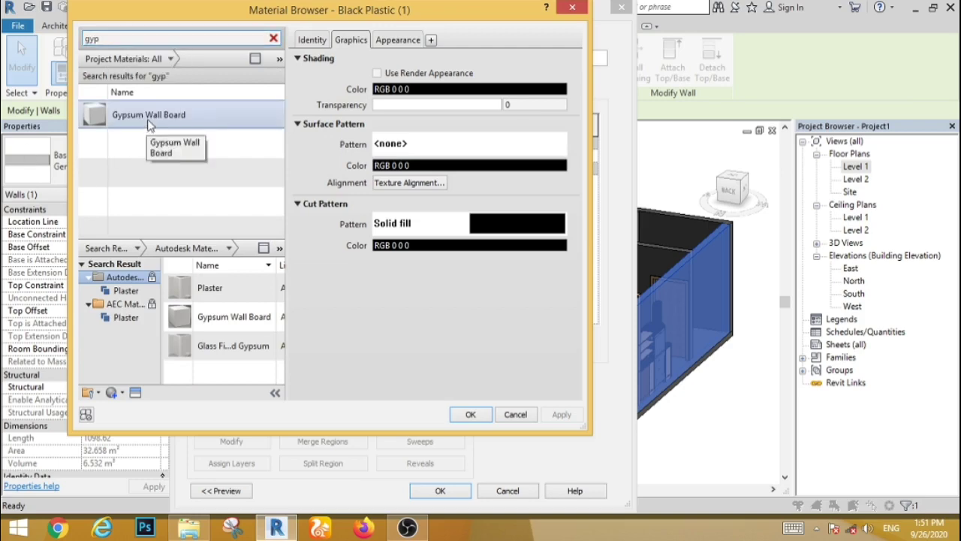
{"action": "left_click", "coordinate": [149, 120]}
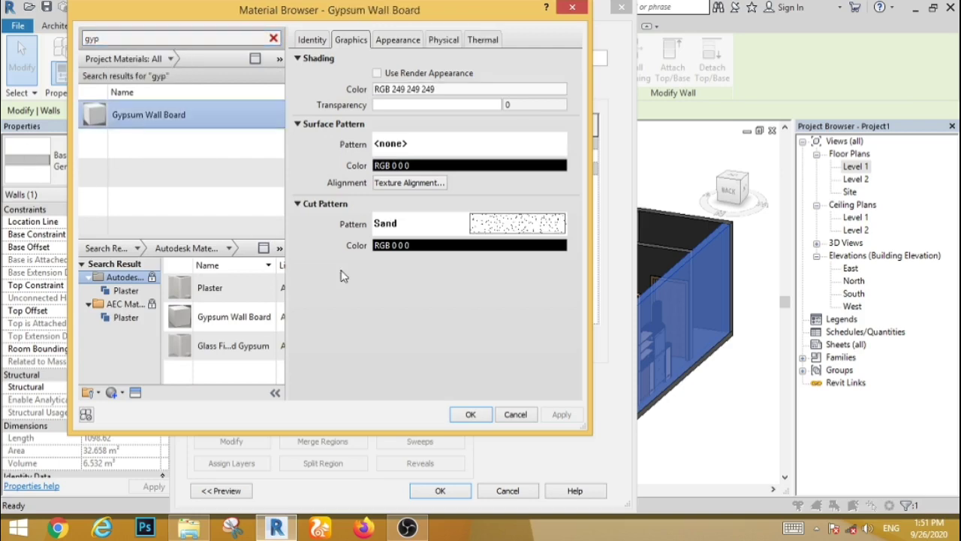
{"action": "left_click", "coordinate": [472, 415]}
{"action": "left_click", "coordinate": [441, 492]}
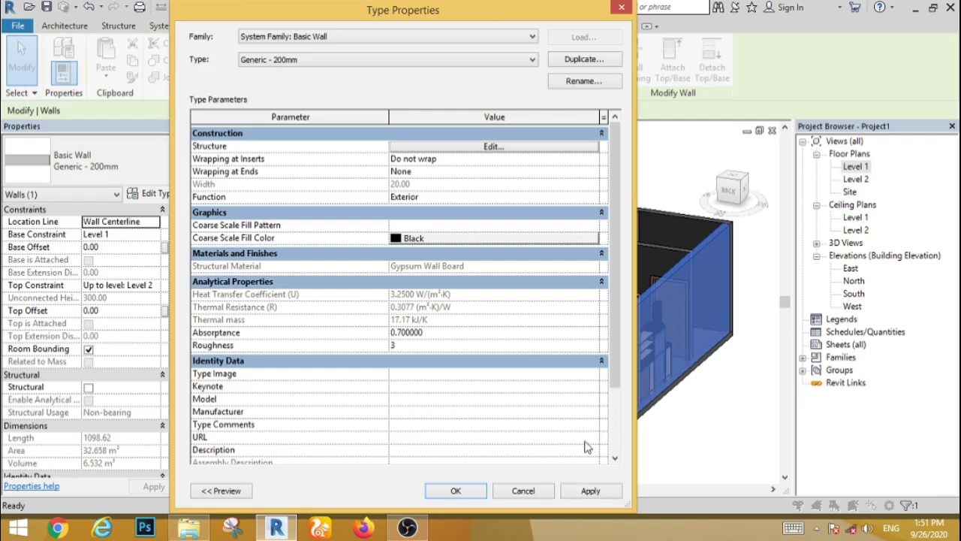
{"action": "left_click", "coordinate": [593, 492]}
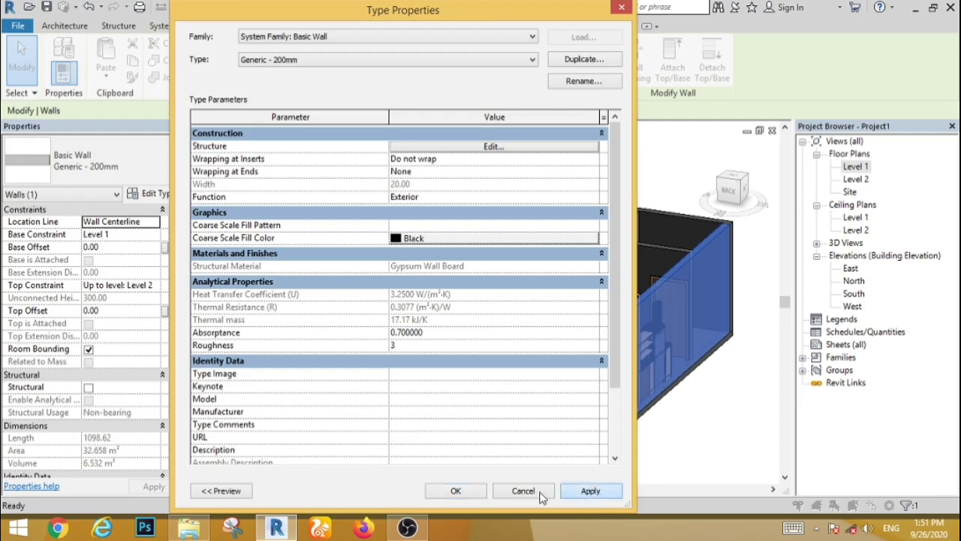
{"action": "left_click", "coordinate": [456, 491]}
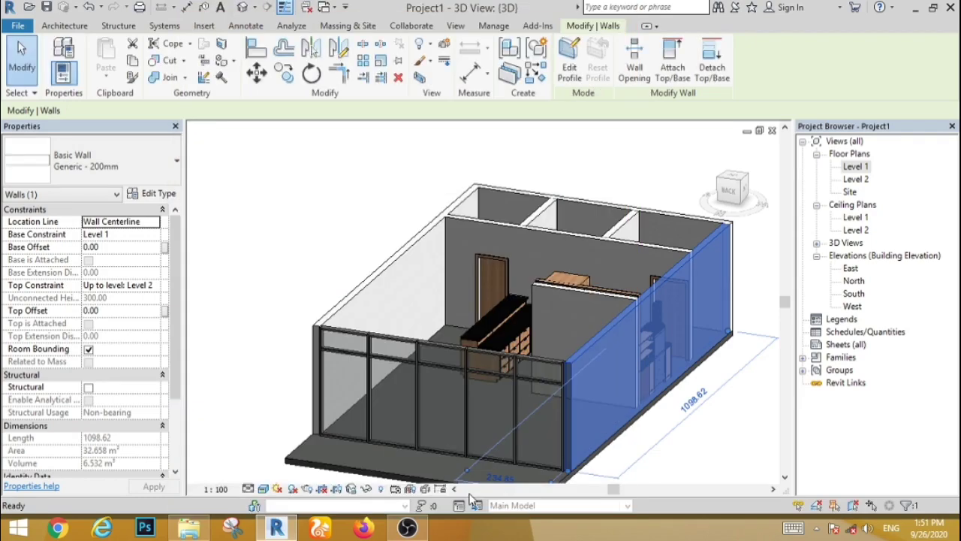
{"action": "left_click", "coordinate": [714, 423]}
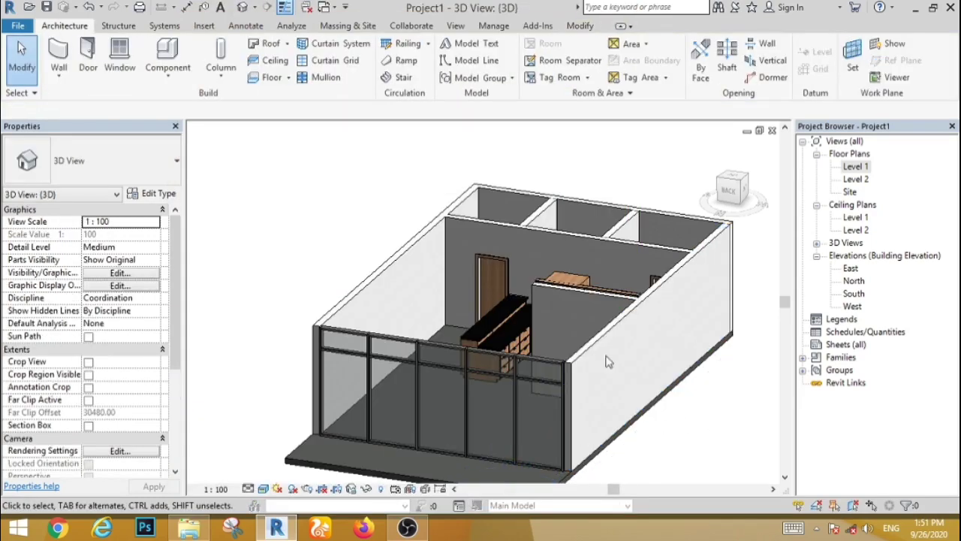
Step: Select both the short interior partition wall and the opposite long side wall, and open their type properties
{"action": "left_click", "coordinate": [558, 289]}
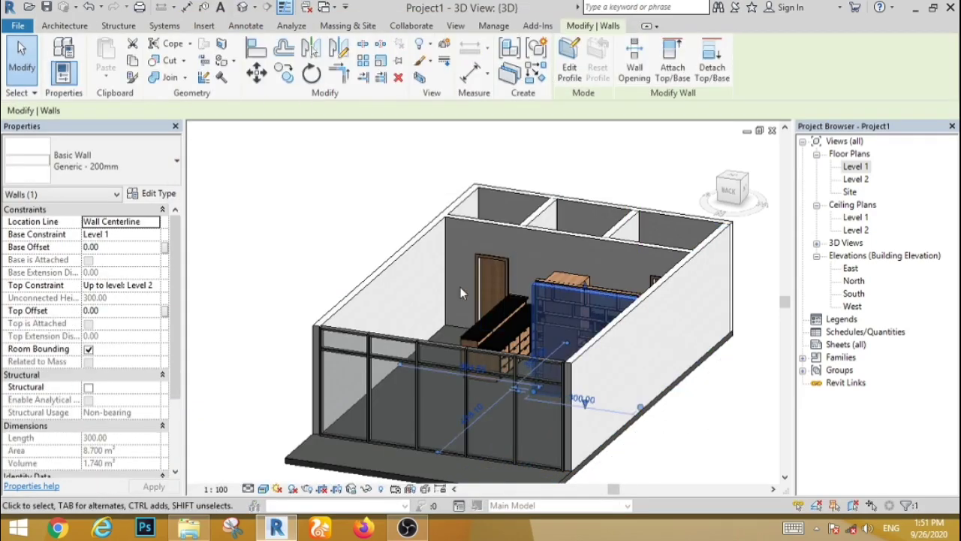
{"action": "left_click", "coordinate": [384, 261], "text": "ctrl"}
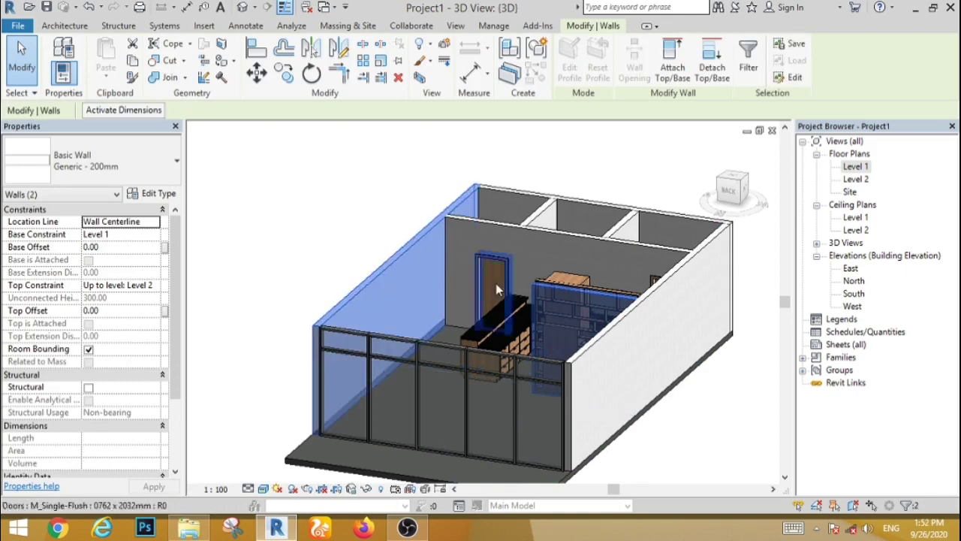
{"action": "left_click", "coordinate": [157, 196]}
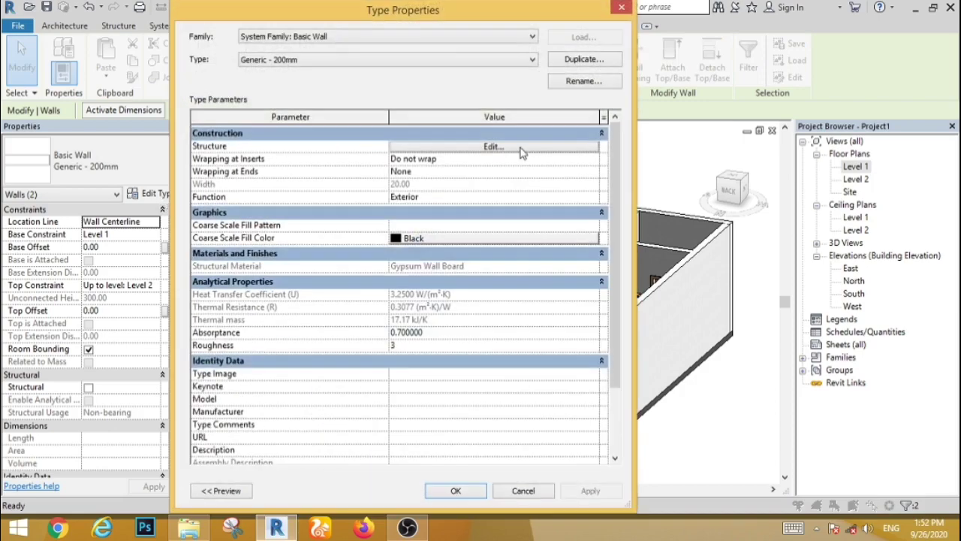
{"action": "left_click", "coordinate": [495, 146]}
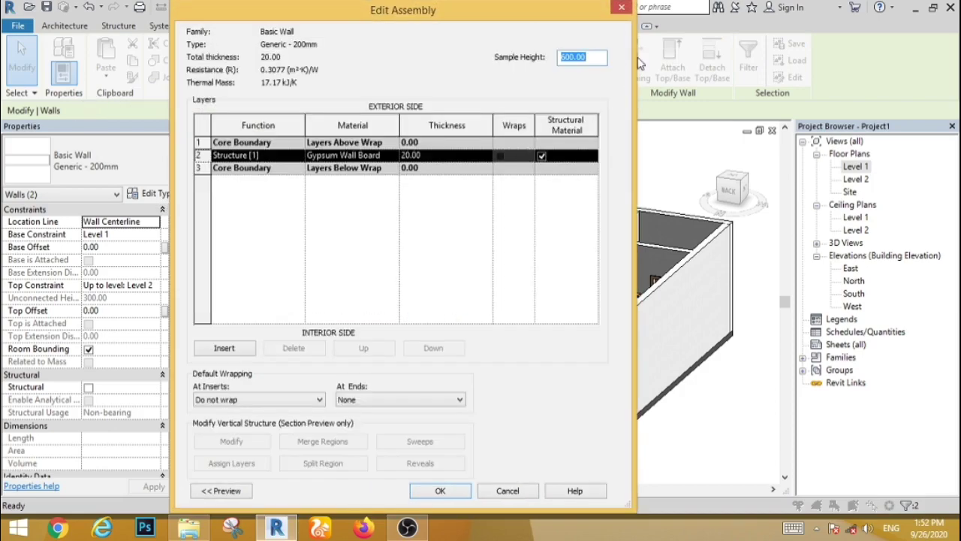
{"action": "left_click", "coordinate": [622, 7]}
{"action": "left_click", "coordinate": [466, 148]}
{"action": "left_click", "coordinate": [398, 156]}
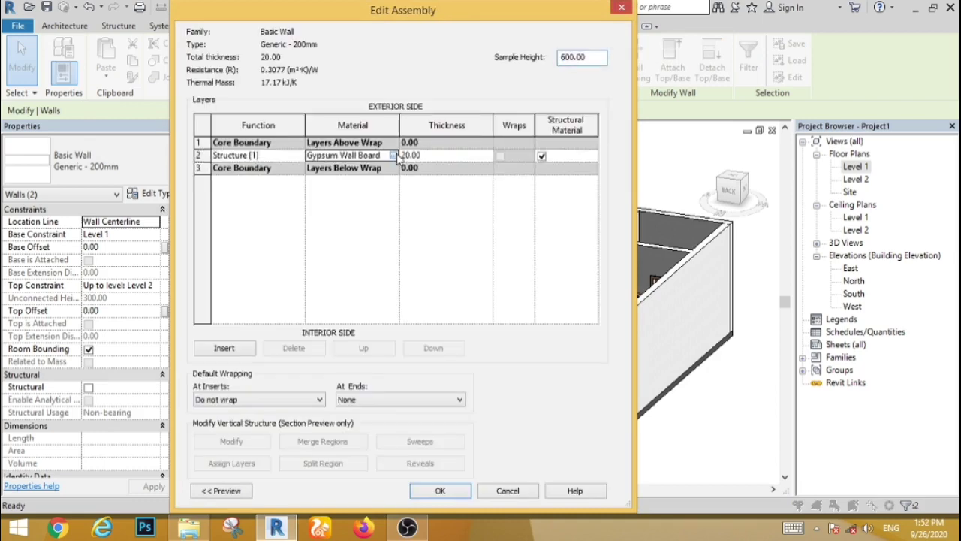
{"action": "left_click", "coordinate": [398, 156]}
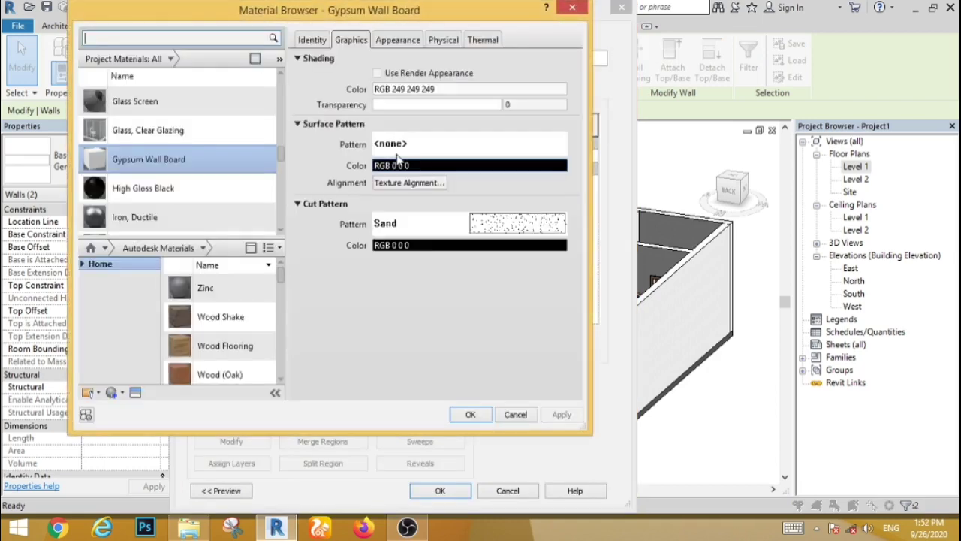
{"action": "left_click", "coordinate": [575, 8]}
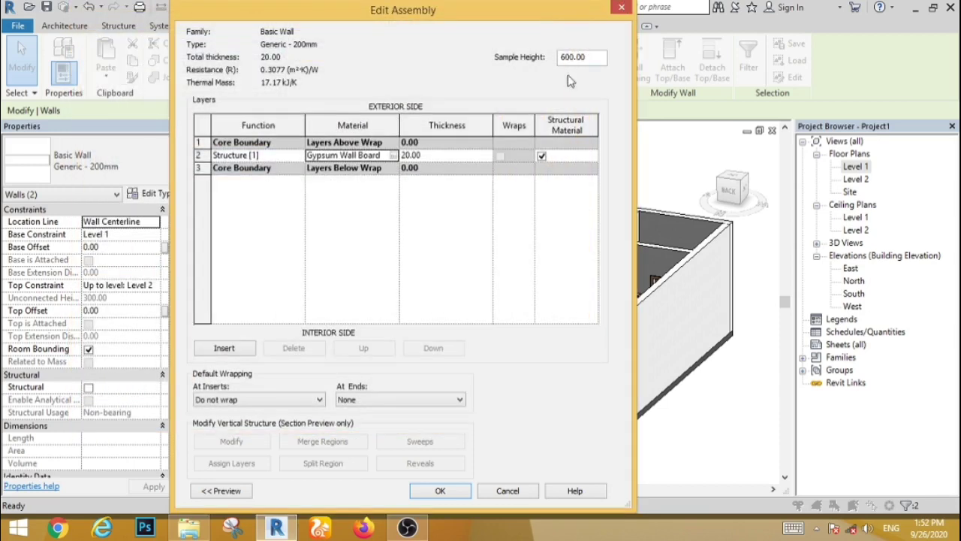
{"action": "left_click", "coordinate": [620, 9]}
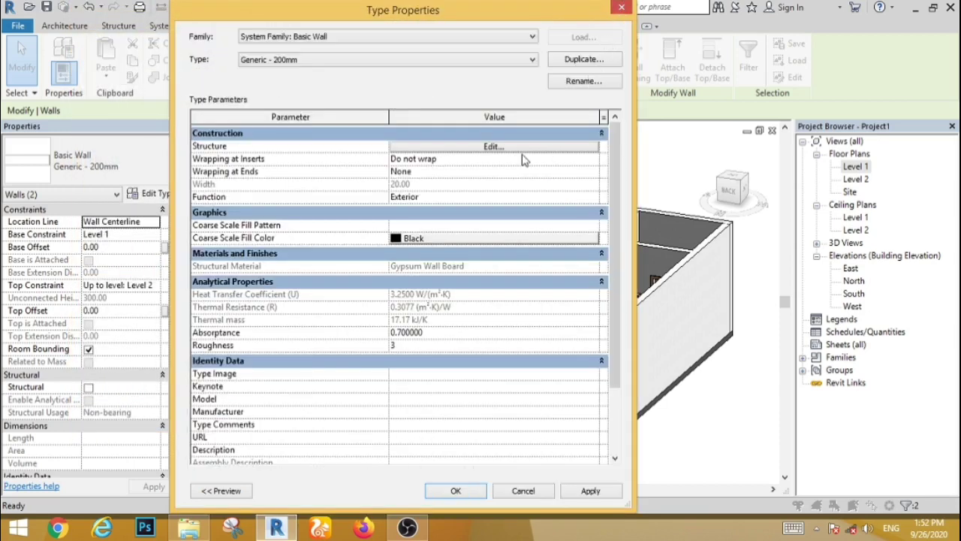
Step: Duplicate the wall type as Generic - 200mm 2 and open its structure layer's material selection
{"action": "left_click", "coordinate": [578, 61]}
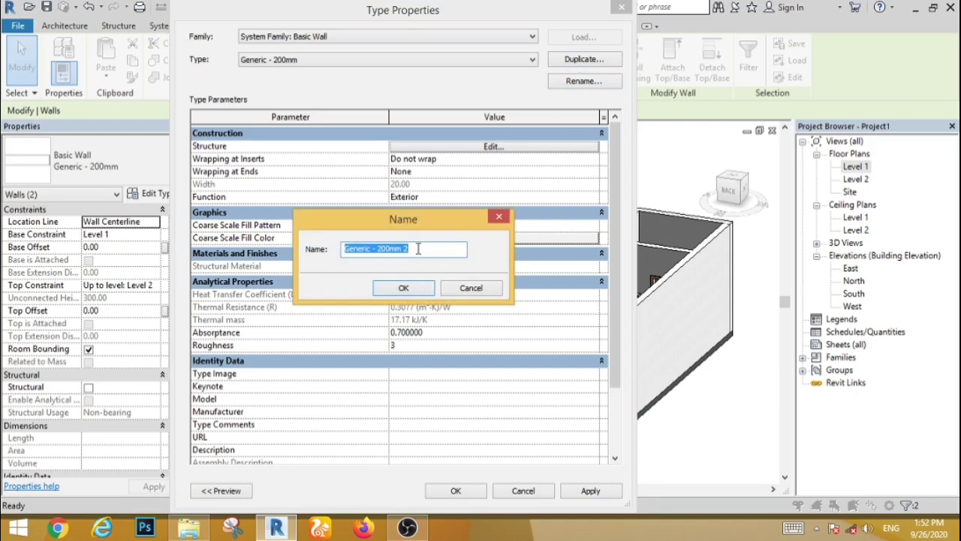
{"action": "left_click", "coordinate": [405, 289]}
{"action": "left_click", "coordinate": [482, 147]}
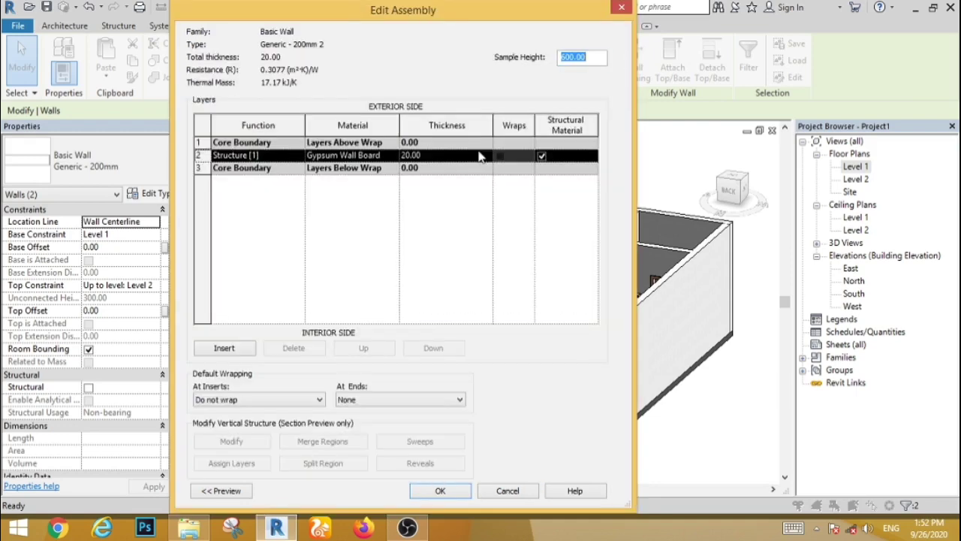
{"action": "left_click", "coordinate": [353, 156]}
{"action": "left_click", "coordinate": [393, 155]}
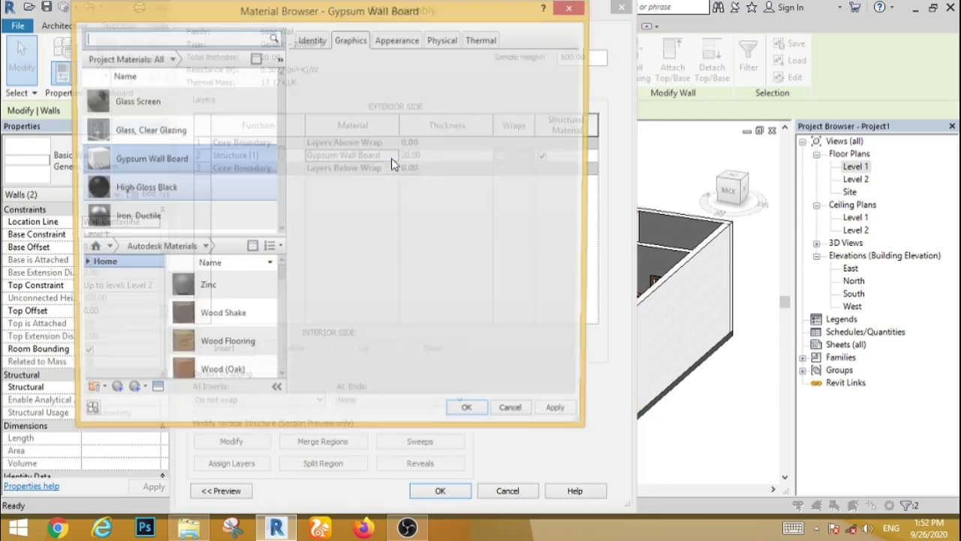
Step: Search the materials for "brick" and choose Brick, Norman for the duplicated wall type's structure layer
{"action": "left_click", "coordinate": [139, 38]}
{"action": "type", "text": "brick"}
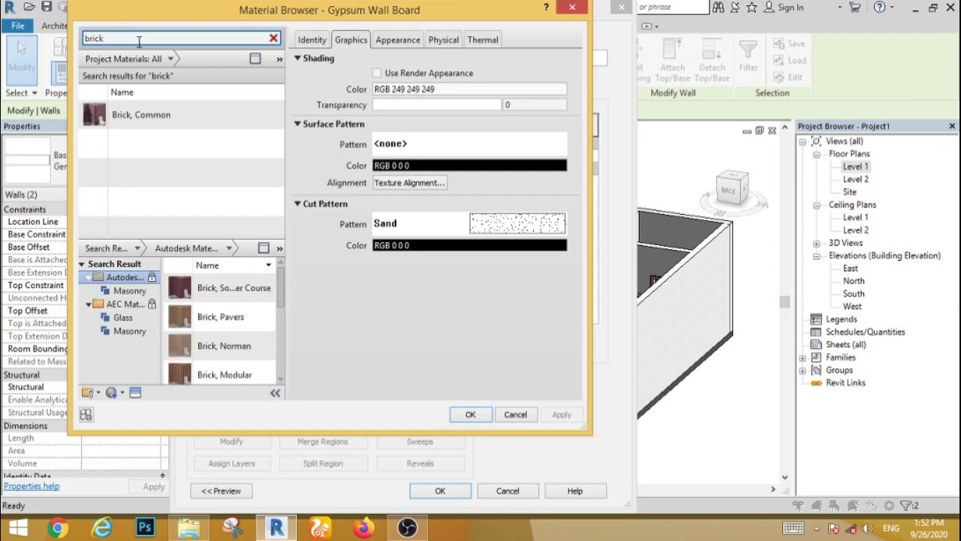
{"action": "left_click", "coordinate": [259, 346]}
{"action": "left_click", "coordinate": [468, 418]}
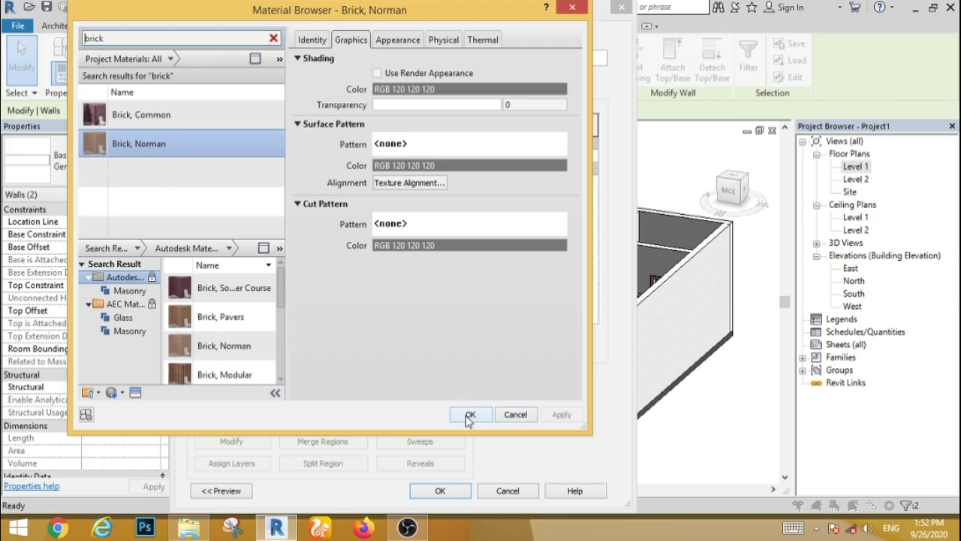
Step: Edit the Brick, Norman appearance image and set its texture sample width to 120 cm
{"action": "left_click", "coordinate": [410, 40]}
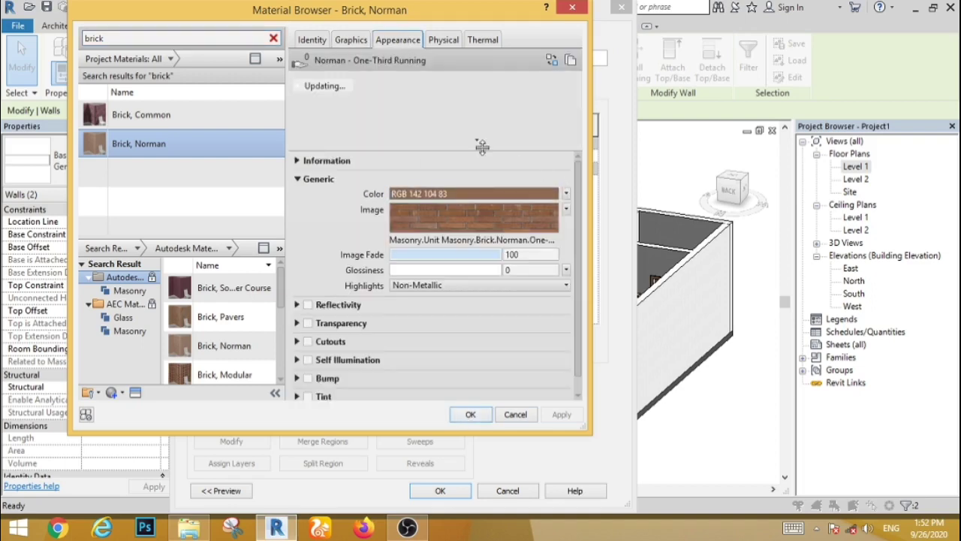
{"action": "left_click_drag", "start_coordinate": [472, 148], "coordinate": [464, 181]}
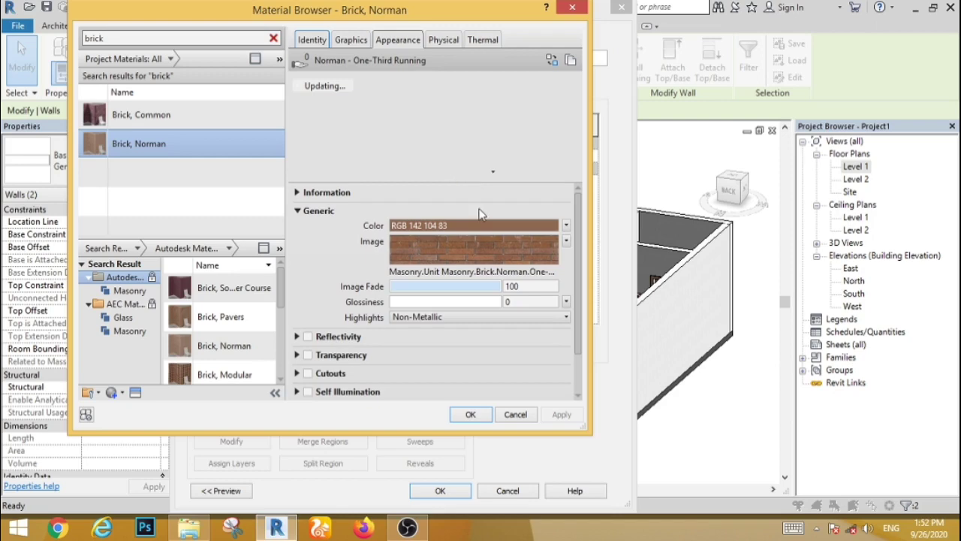
{"action": "left_click", "coordinate": [566, 243]}
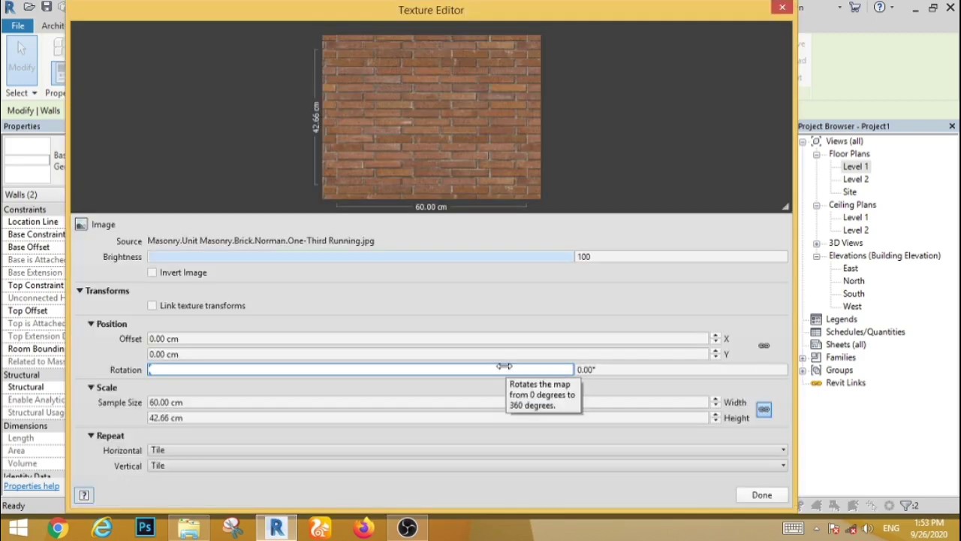
{"action": "left_click", "coordinate": [192, 403]}
{"action": "type", "text": "120"}
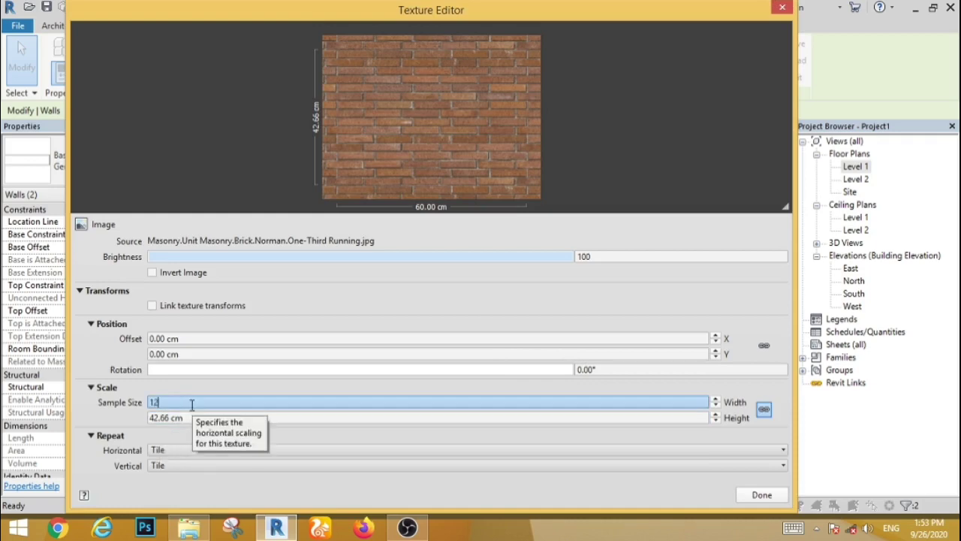
{"action": "left_click", "coordinate": [765, 494]}
Step: Apply the Brick, Norman material to the Generic - 200mm 2 structure and assign that type to the two selected walls
{"action": "left_click", "coordinate": [559, 418]}
{"action": "left_click", "coordinate": [470, 417]}
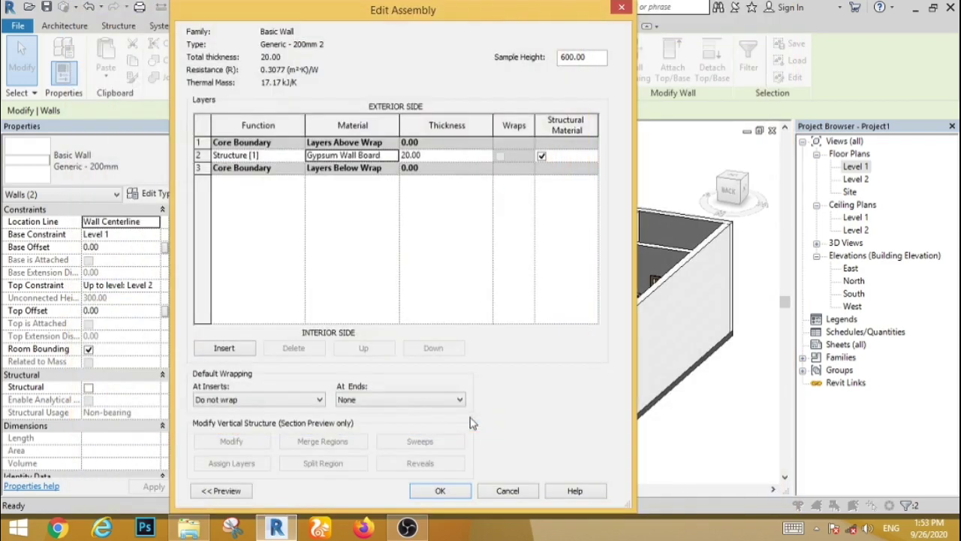
{"action": "left_click", "coordinate": [440, 491]}
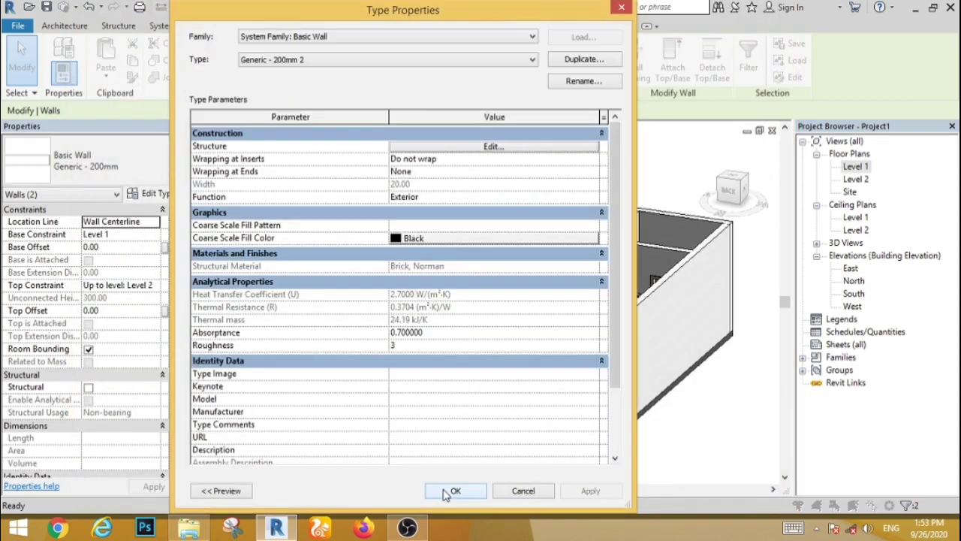
{"action": "left_click", "coordinate": [458, 490]}
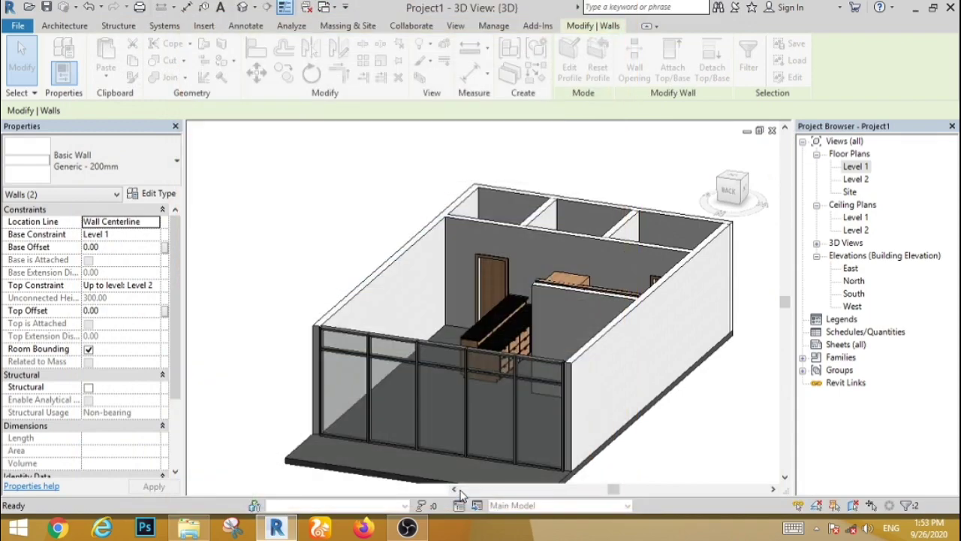
{"action": "left_click", "coordinate": [675, 421]}
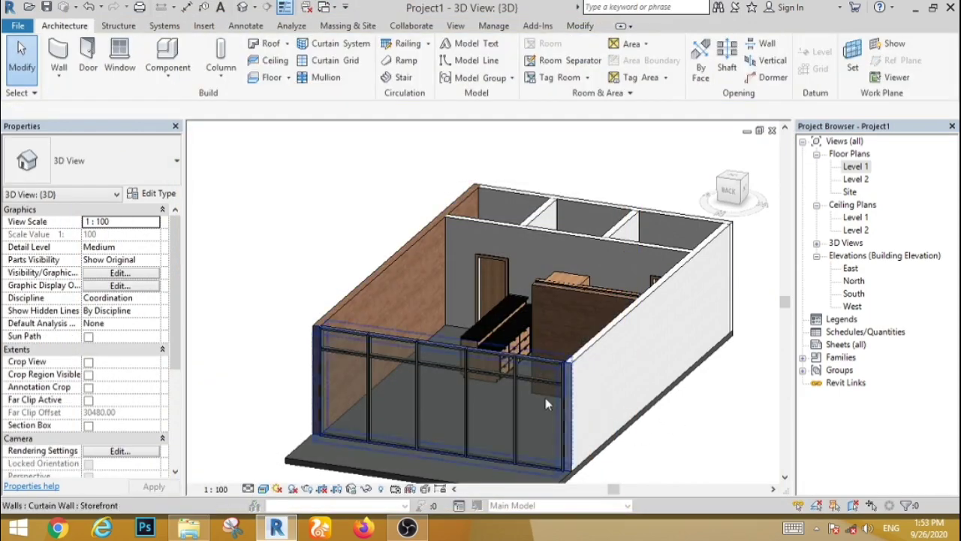
Step: Select the floor slab and open the material selection for its Generic 150mm structure layer
{"action": "middle_click_drag", "start_coordinate": [564, 431], "coordinate": [541, 469], "text": "shift"}
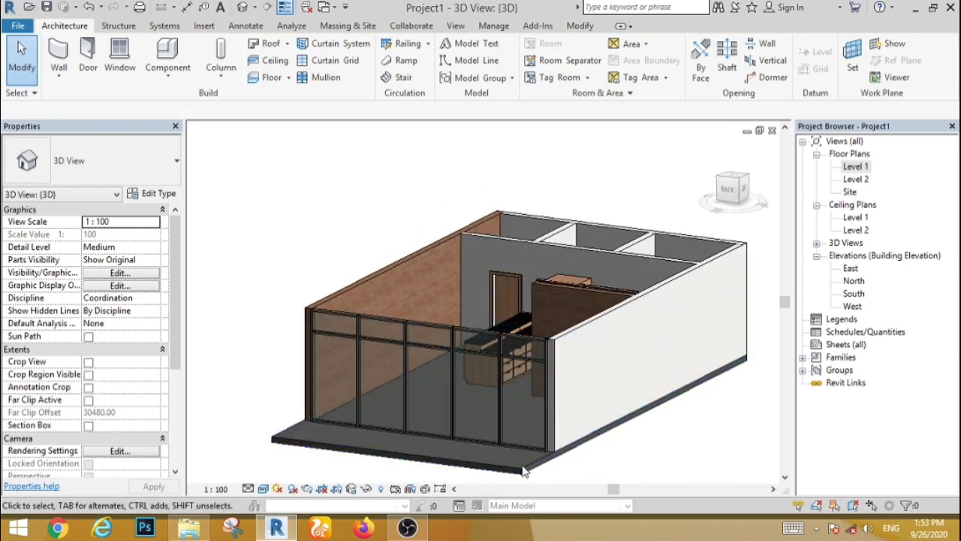
{"action": "left_click", "coordinate": [524, 475]}
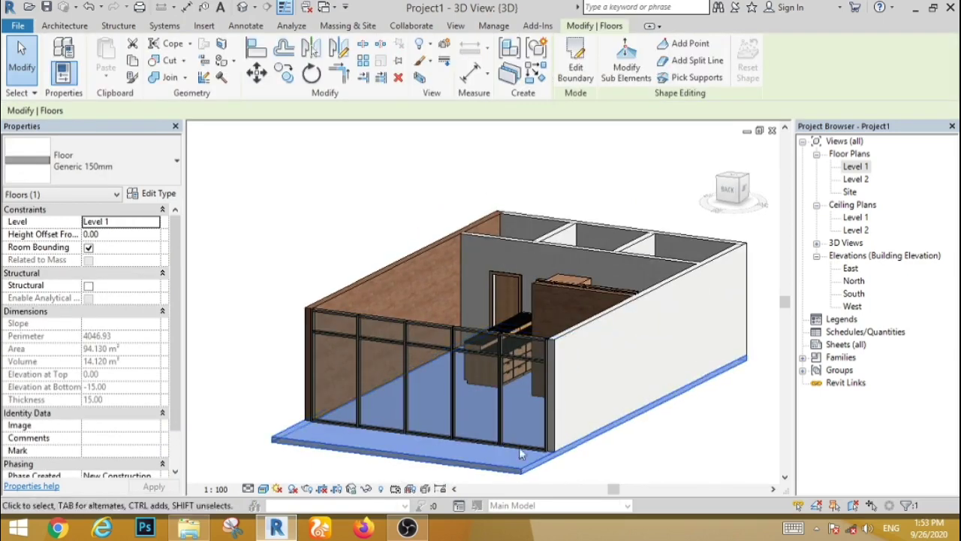
{"action": "left_click", "coordinate": [148, 194]}
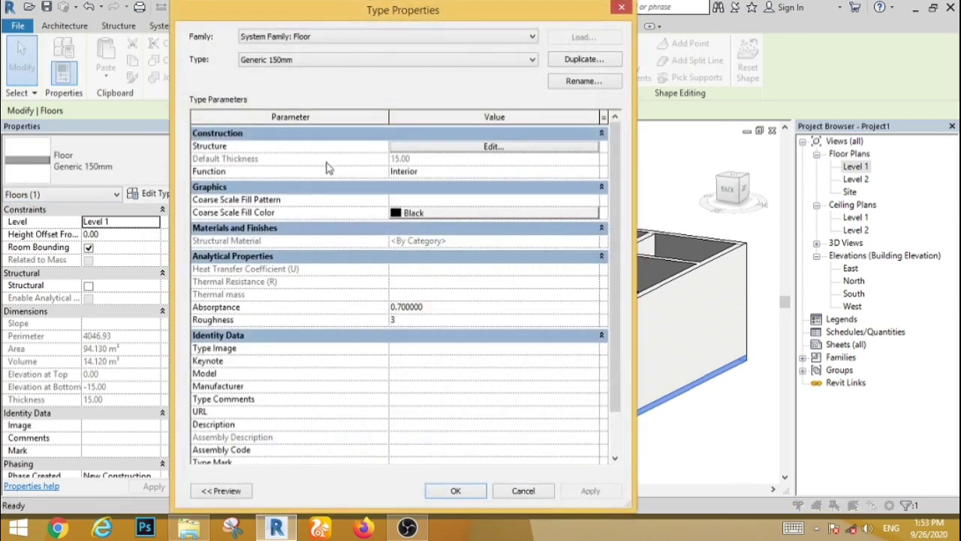
{"action": "left_click", "coordinate": [489, 148]}
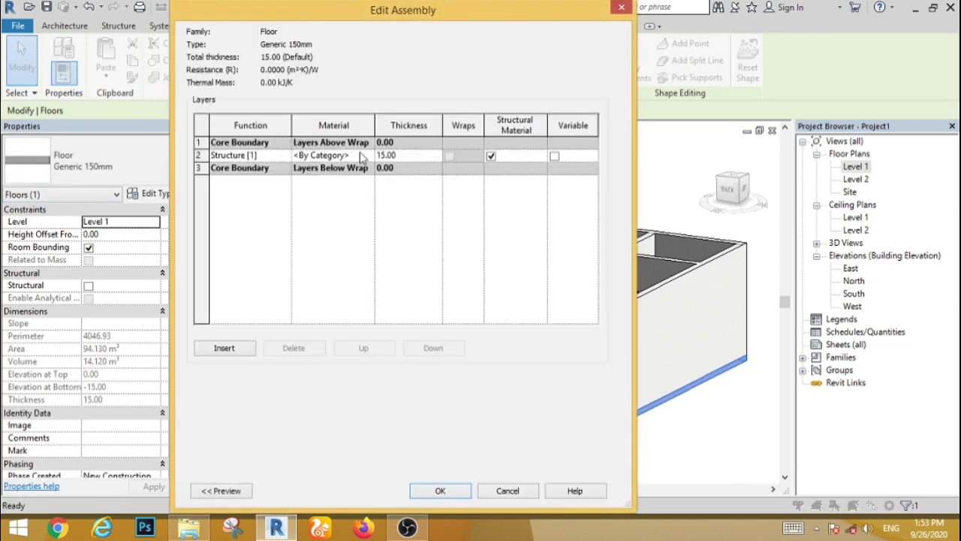
{"action": "left_click", "coordinate": [361, 154]}
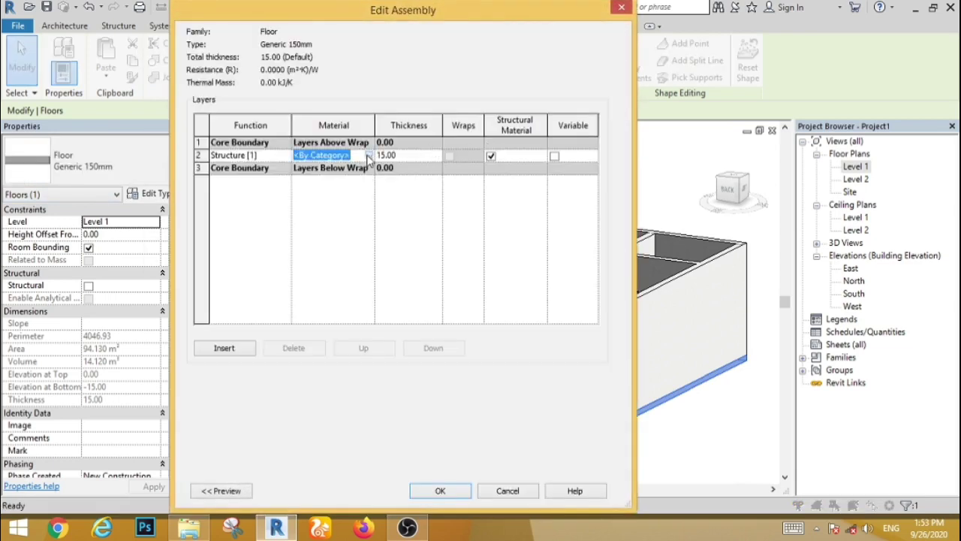
{"action": "left_click", "coordinate": [368, 156]}
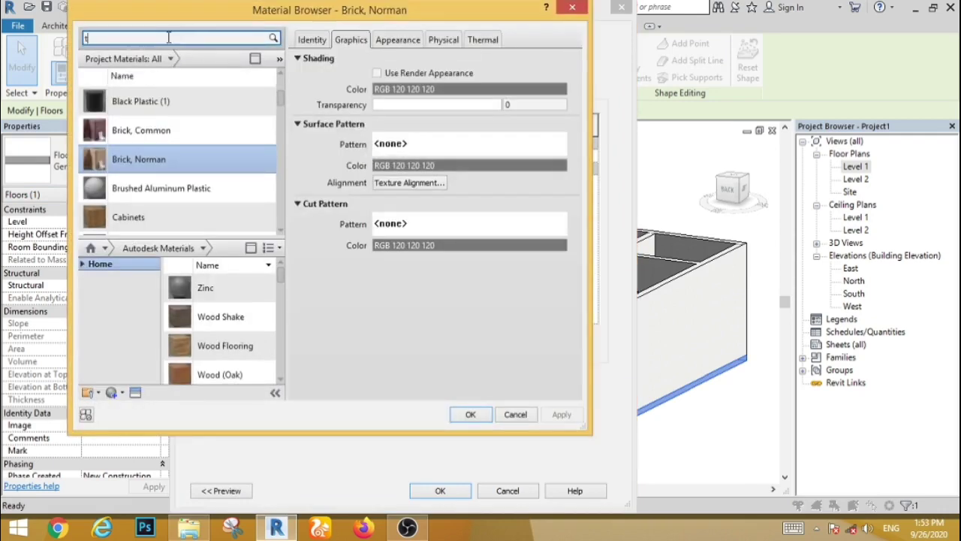
Step: Search the materials for "tile", assign Tile, Quarry to the Generic 150mm floor's structure layer, and accept the type changes
{"action": "left_click", "coordinate": [169, 38]}
{"action": "type", "text": "tile"}
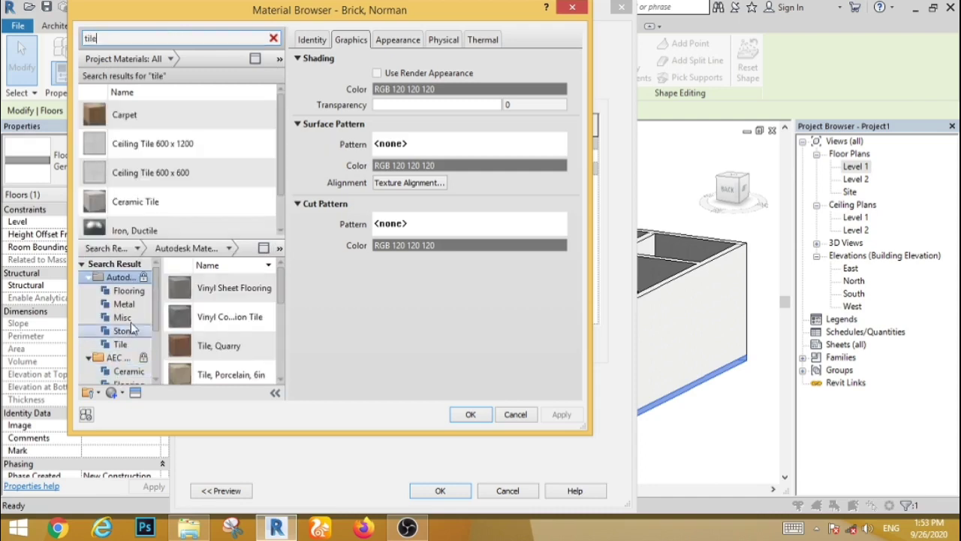
{"action": "left_click", "coordinate": [91, 277]}
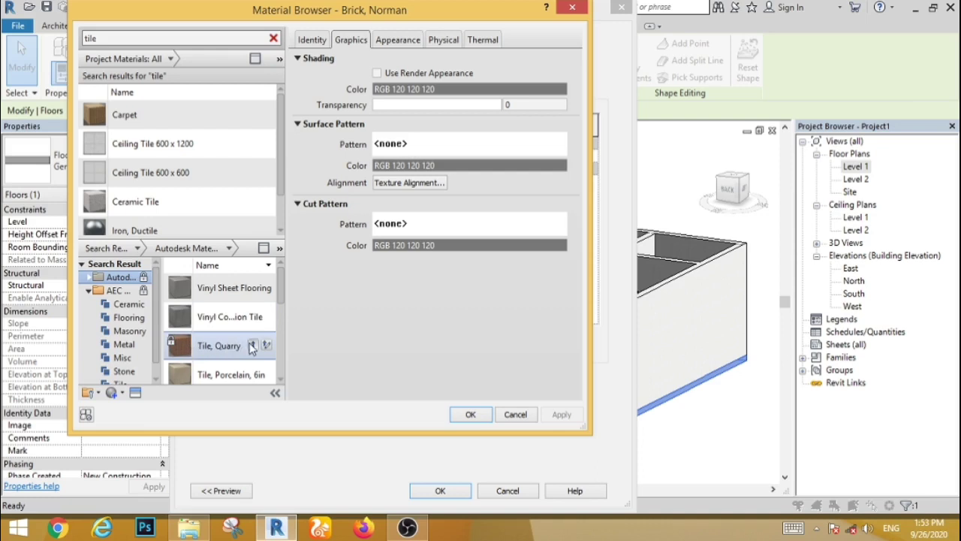
{"action": "mouse_move", "coordinate": [259, 323]}
{"action": "left_click_drag", "start_coordinate": [279, 289], "coordinate": [276, 317]}
{"action": "scroll", "coordinate": [263, 319], "scroll_direction": "up", "scroll_amount": 3}
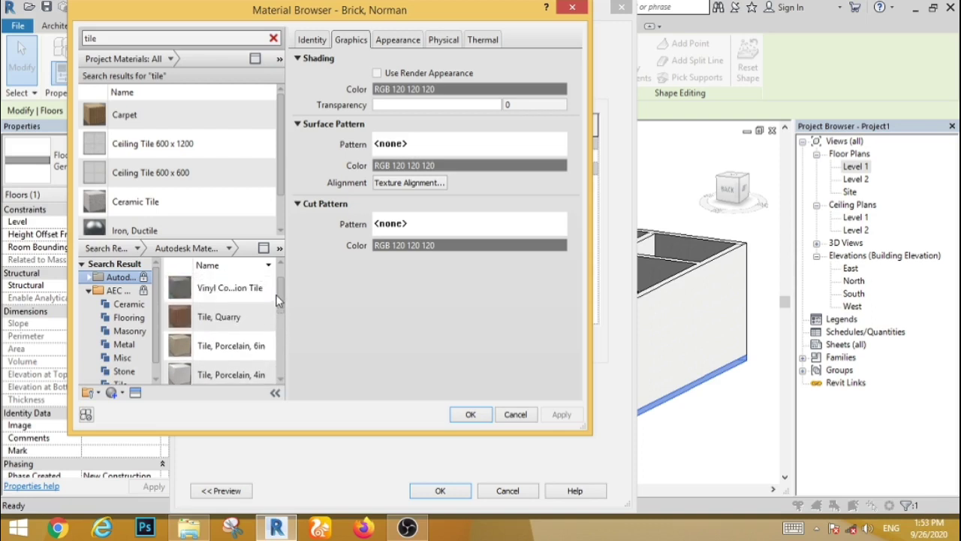
{"action": "left_click", "coordinate": [252, 344]}
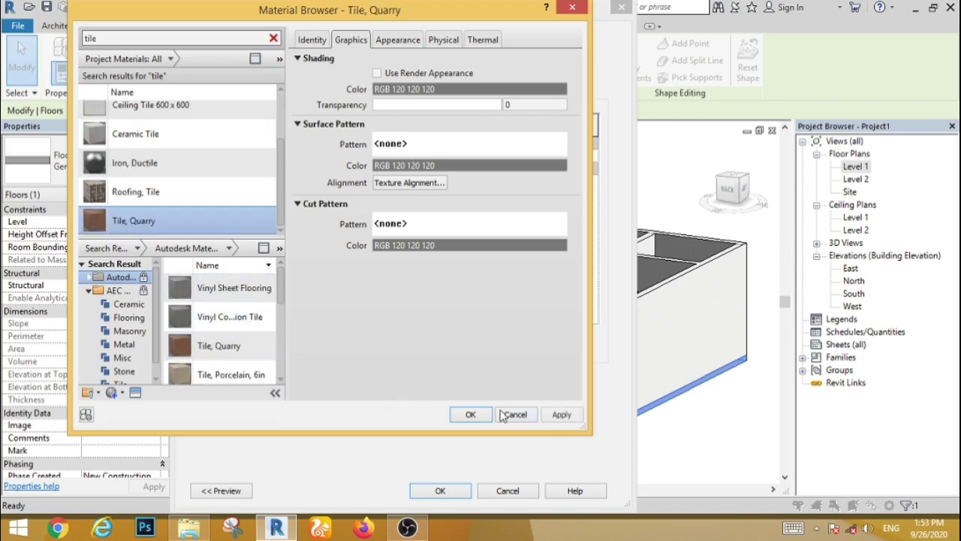
{"action": "left_click", "coordinate": [462, 416]}
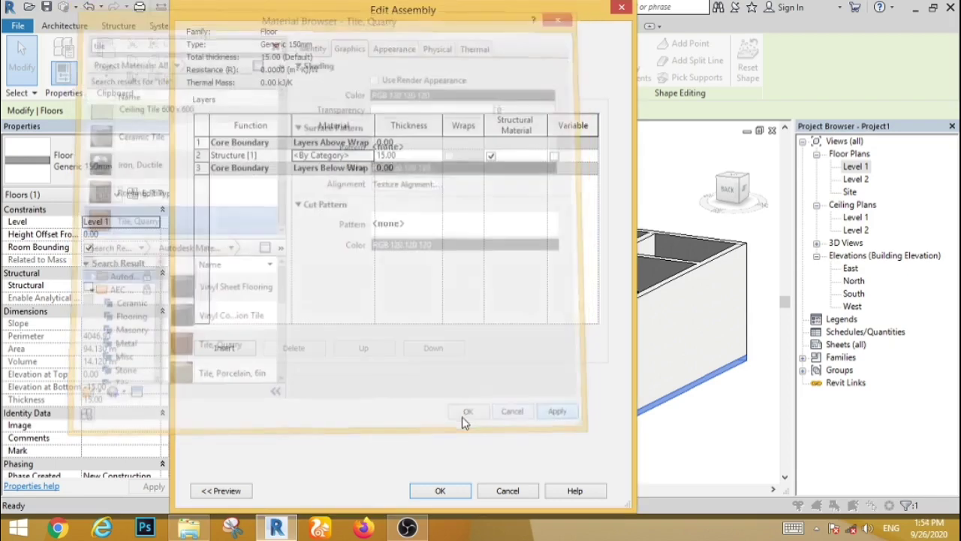
{"action": "left_click", "coordinate": [441, 490]}
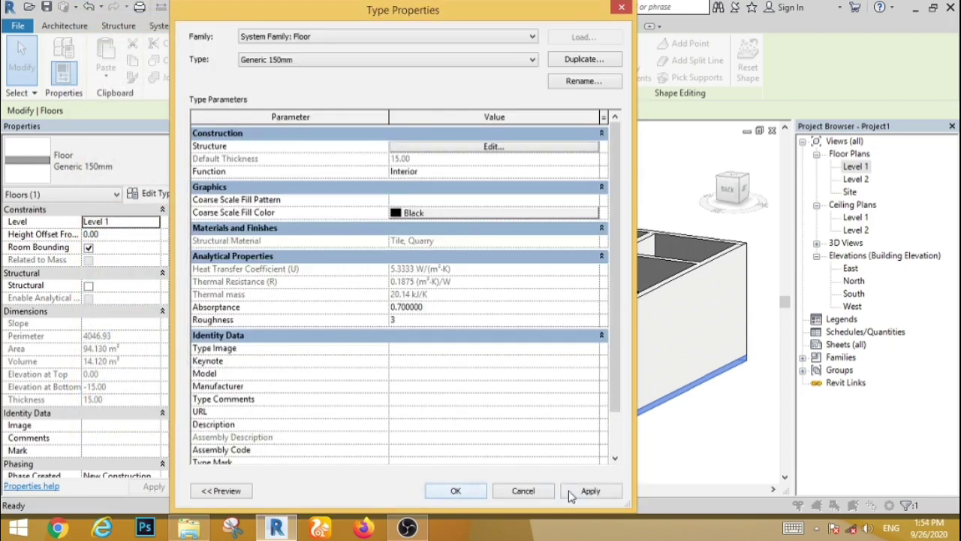
{"action": "left_click", "coordinate": [456, 491]}
{"action": "key", "text": "Escape"}
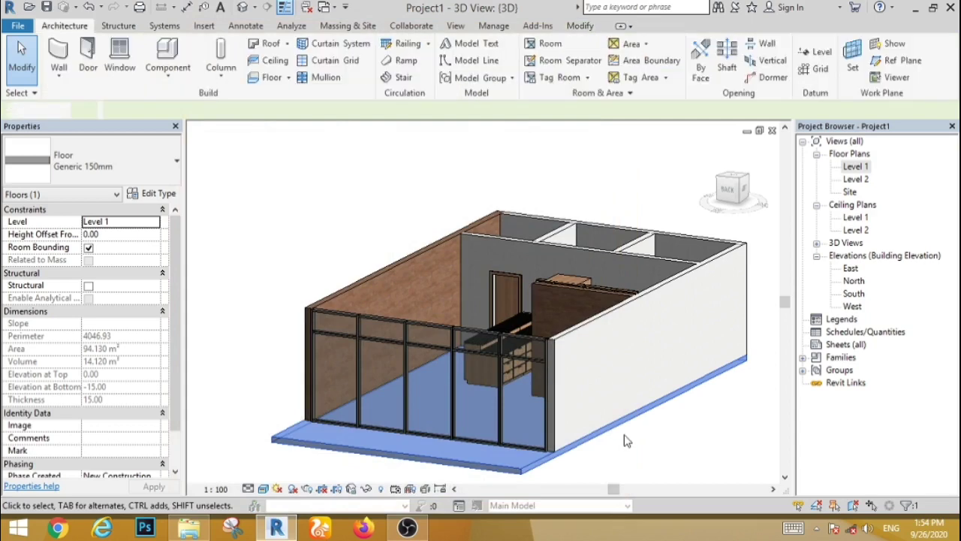
{"action": "left_click", "coordinate": [628, 441]}
Step: Examine the brick walls, tiled floor and kitchen in the 3D view from several angles
{"action": "scroll", "coordinate": [441, 403], "scroll_direction": "down", "scroll_amount": 3}
{"action": "middle_click_drag", "start_coordinate": [441, 403], "coordinate": [446, 455], "text": "shift"}
{"action": "scroll", "coordinate": [429, 363], "scroll_direction": "up", "scroll_amount": 3}
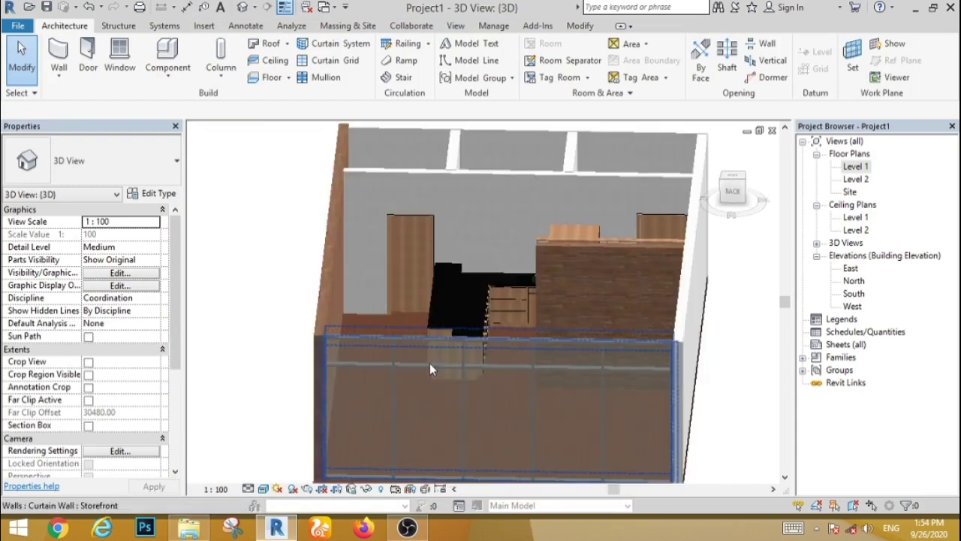
{"action": "scroll", "coordinate": [429, 363], "scroll_direction": "up", "scroll_amount": 2}
{"action": "scroll", "coordinate": [422, 357], "scroll_direction": "down", "scroll_amount": 4}
{"action": "middle_click_drag", "start_coordinate": [437, 397], "coordinate": [424, 308], "text": "shift"}
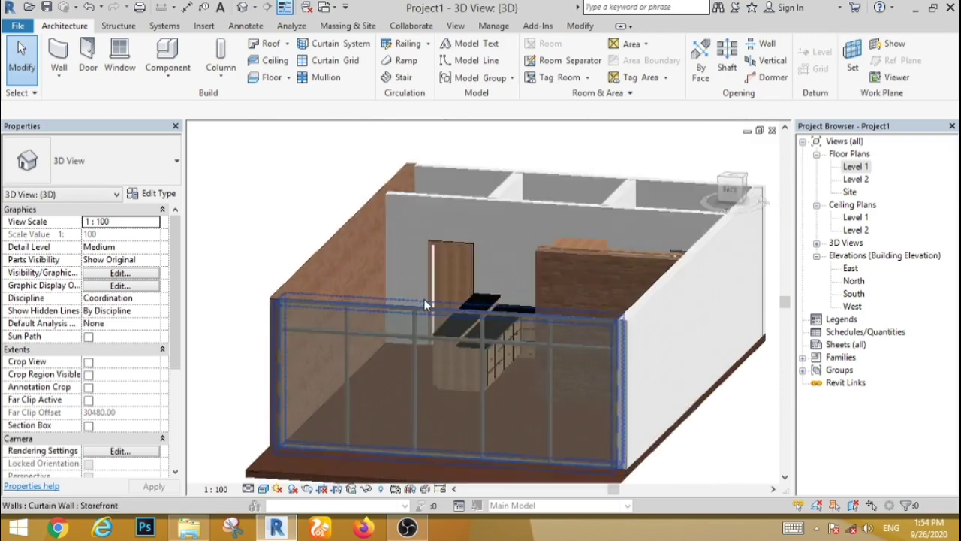
{"action": "scroll", "coordinate": [425, 304], "scroll_direction": "up", "scroll_amount": 3}
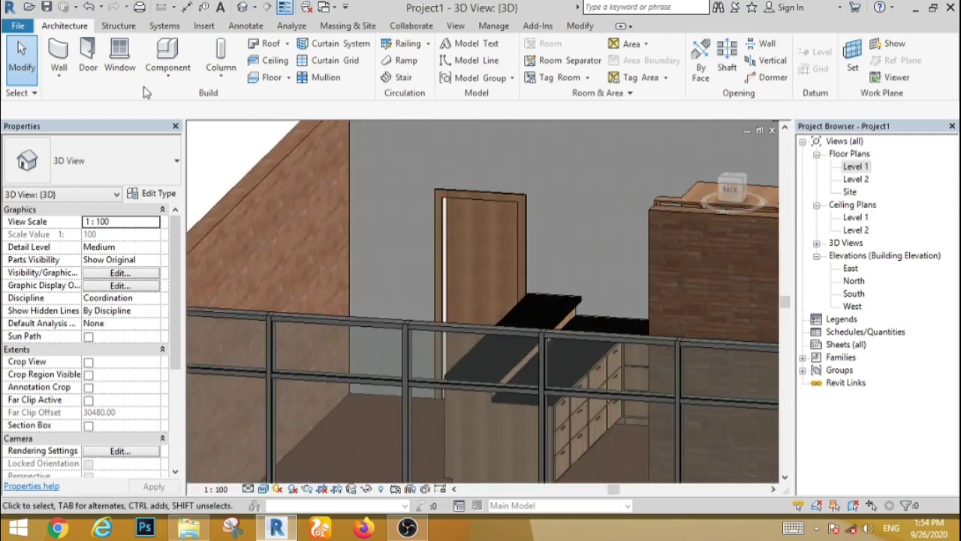
{"action": "left_click", "coordinate": [184, 62]}
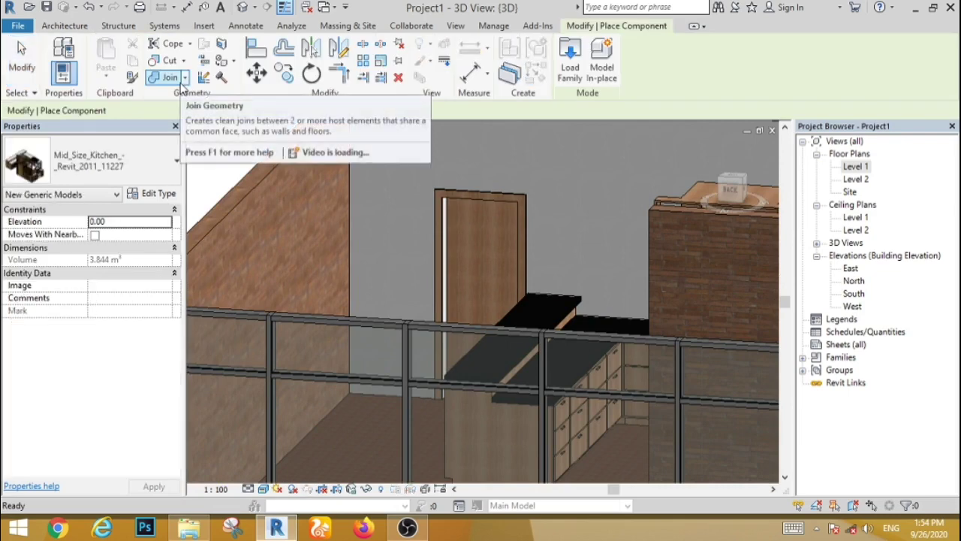
{"action": "left_click", "coordinate": [605, 66]}
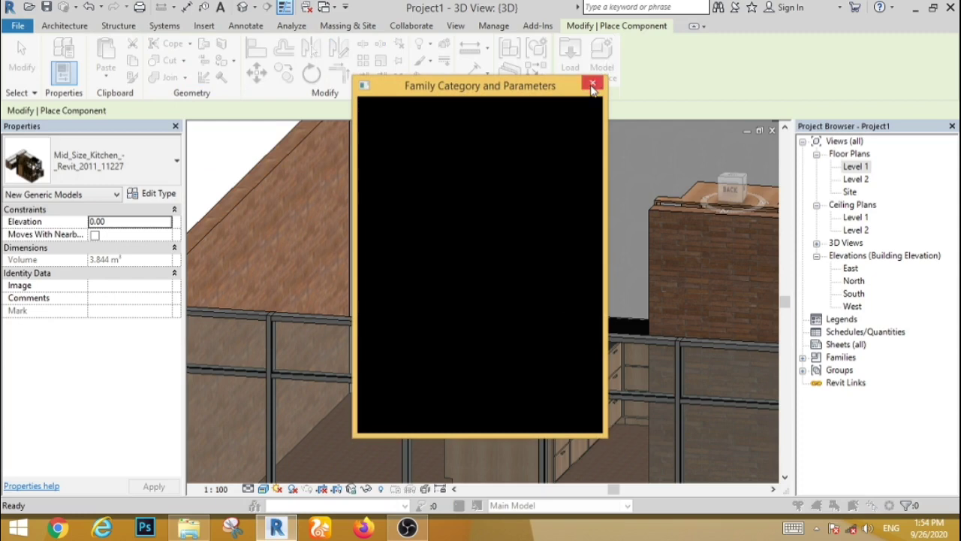
{"action": "left_click", "coordinate": [592, 85]}
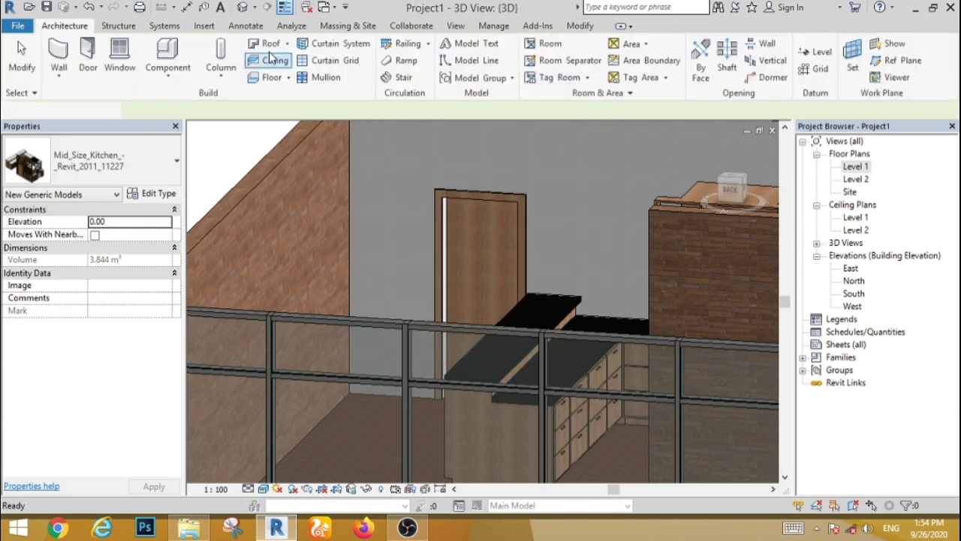
Step: Create an in-place model component in the Furniture category with the name Furniture 1
{"action": "left_click", "coordinate": [170, 74]}
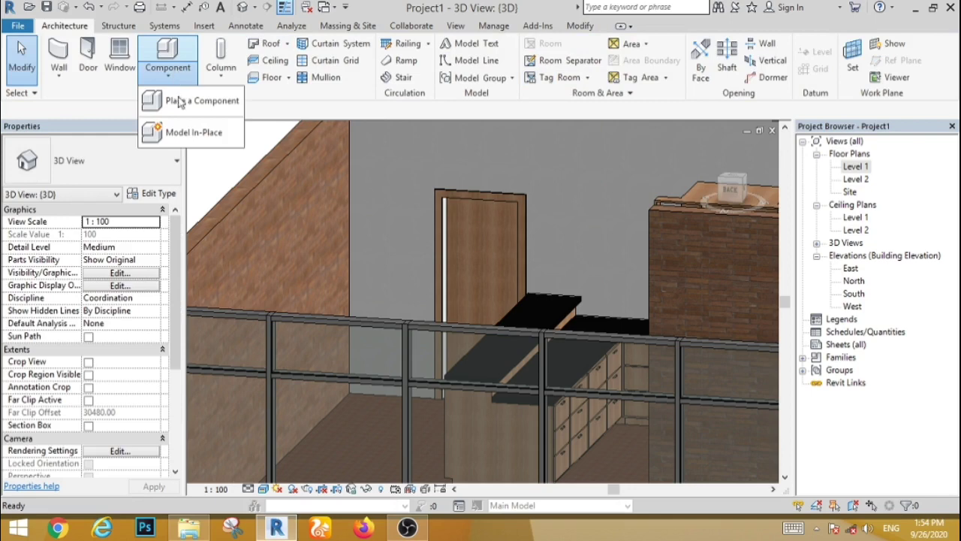
{"action": "left_click", "coordinate": [182, 133]}
{"action": "left_click_drag", "start_coordinate": [581, 179], "coordinate": [410, 252]}
{"action": "left_click", "coordinate": [410, 250]}
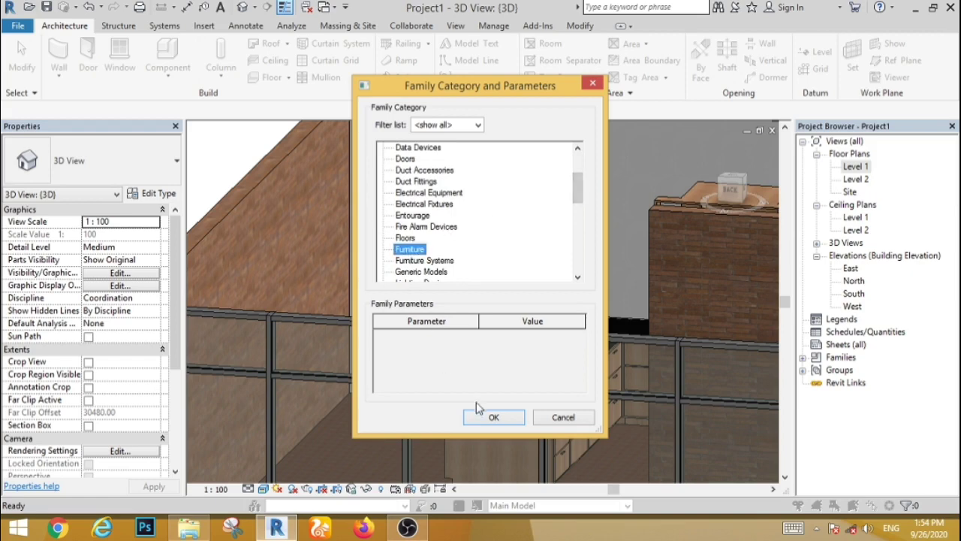
{"action": "left_click", "coordinate": [483, 418]}
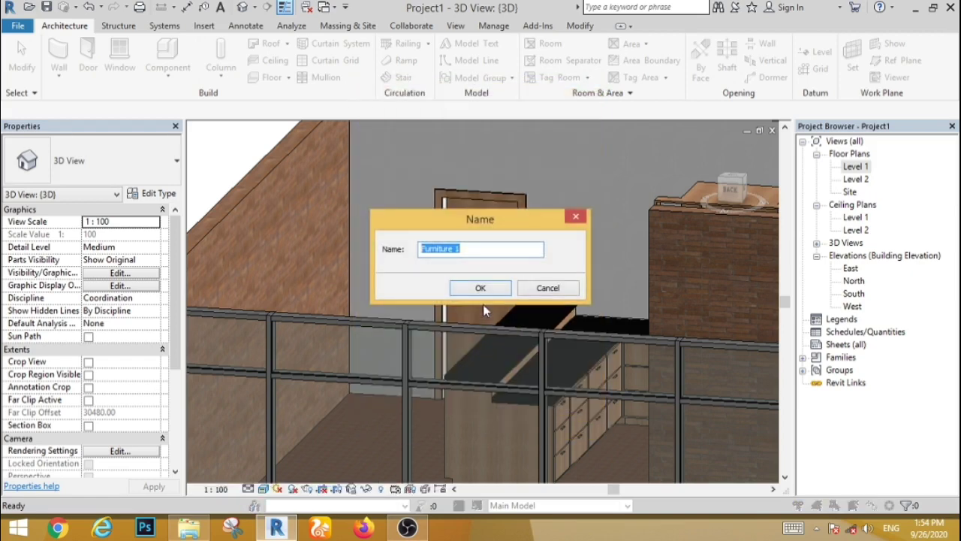
{"action": "left_click", "coordinate": [482, 290]}
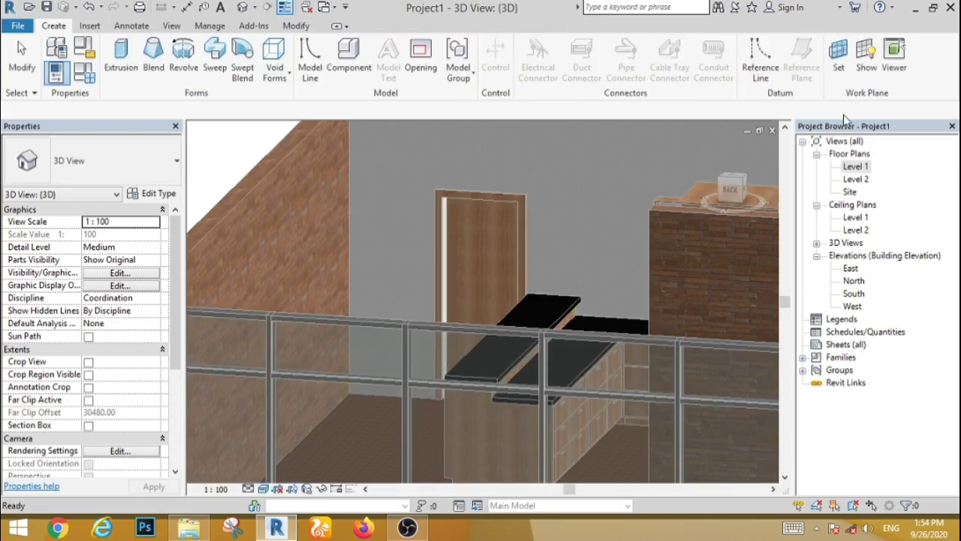
Step: Set the work plane by picking the face of the grey wall behind the kitchen
{"action": "left_click", "coordinate": [810, 60]}
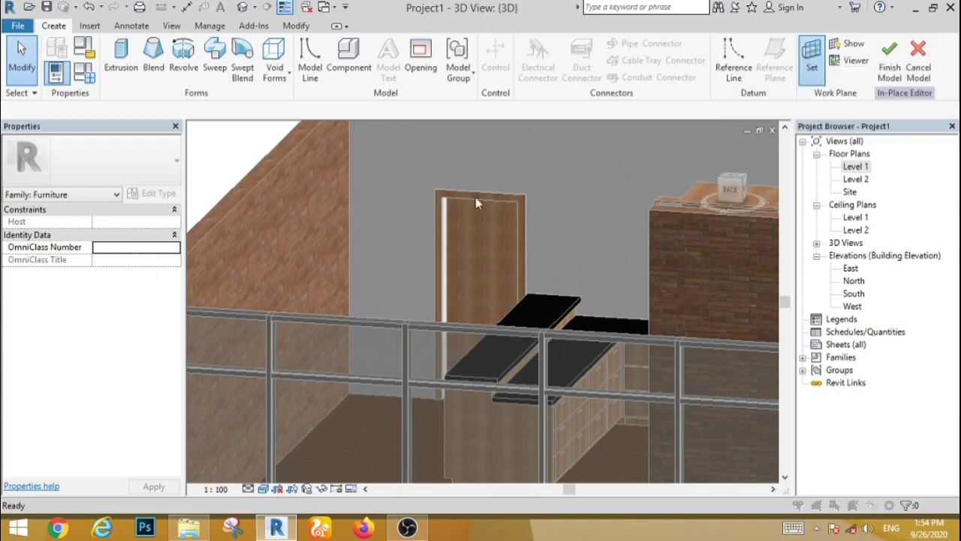
{"action": "left_click", "coordinate": [378, 282]}
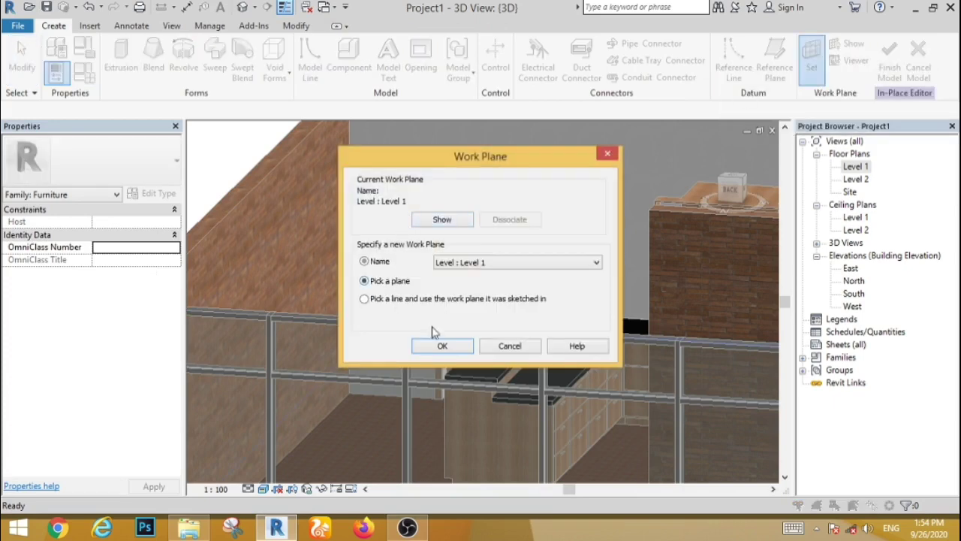
{"action": "left_click", "coordinate": [441, 345]}
{"action": "scroll", "coordinate": [425, 351], "scroll_direction": "down", "scroll_amount": 4}
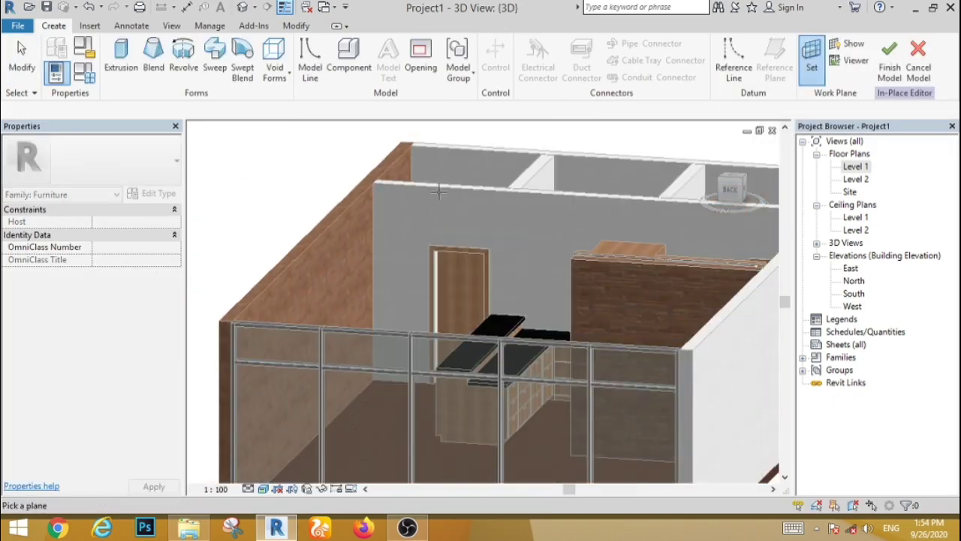
{"action": "left_click", "coordinate": [441, 194]}
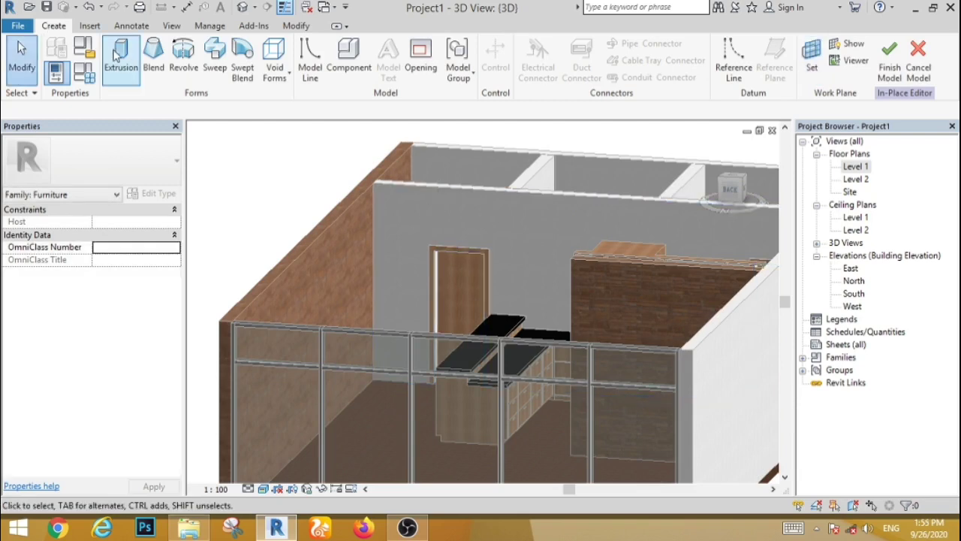
Step: Start an extrusion and sketch a horizontal line 40 long on the grey wall, starting at the brick wall corner
{"action": "left_click", "coordinate": [120, 56]}
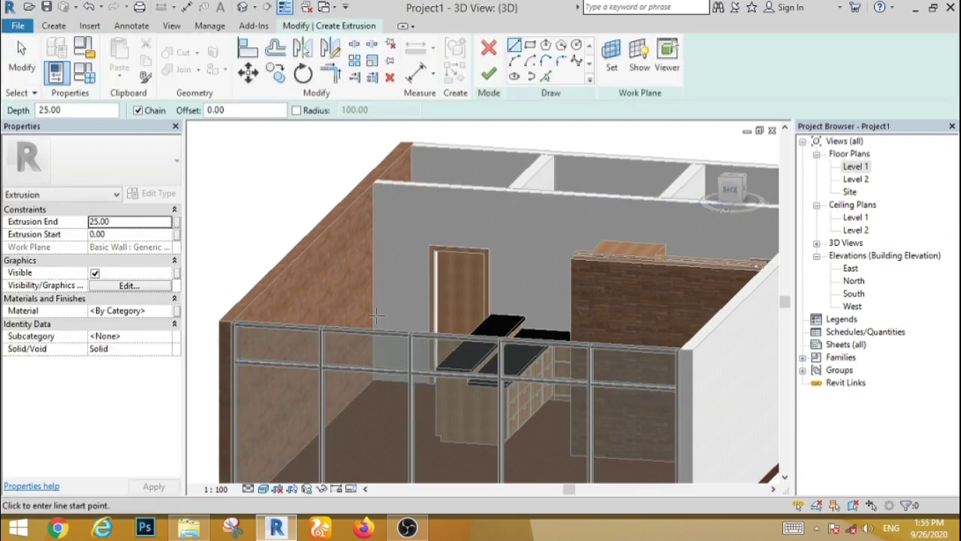
{"action": "scroll", "coordinate": [377, 314], "scroll_direction": "up", "scroll_amount": 5}
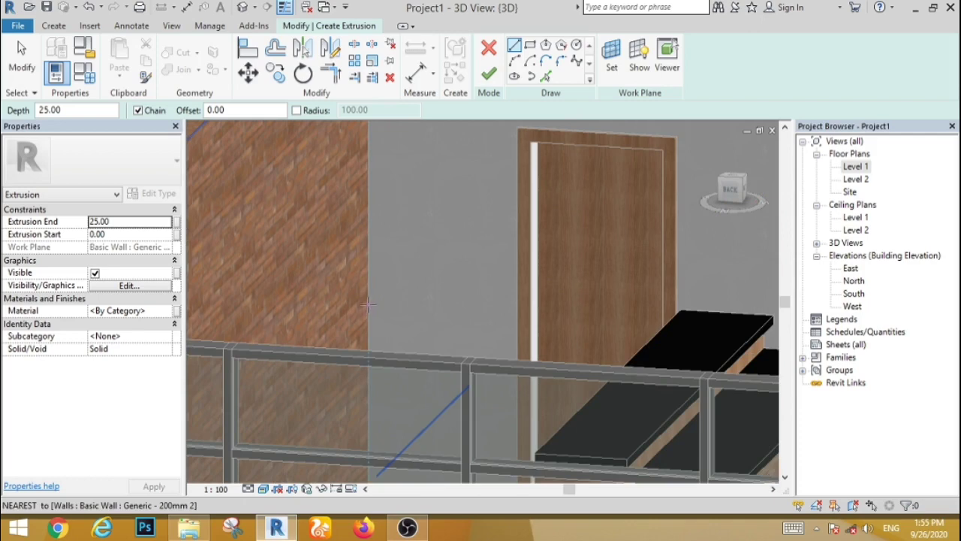
{"action": "left_click", "coordinate": [374, 303]}
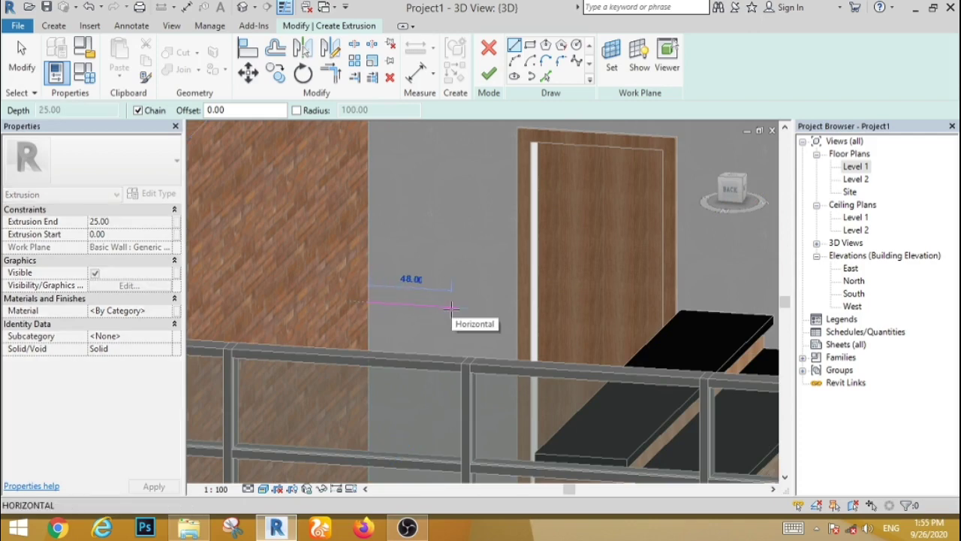
{"action": "type", "text": "40"}
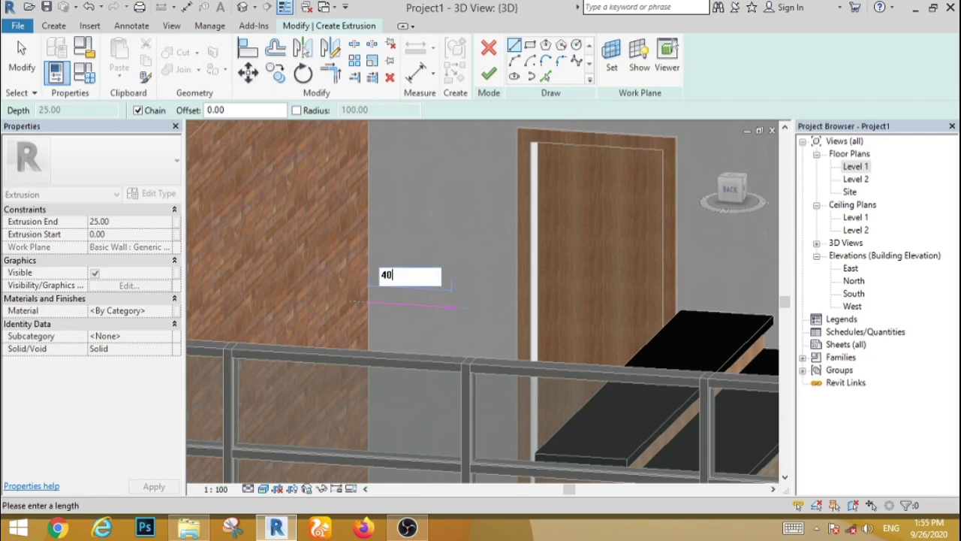
{"action": "key", "text": "Return"}
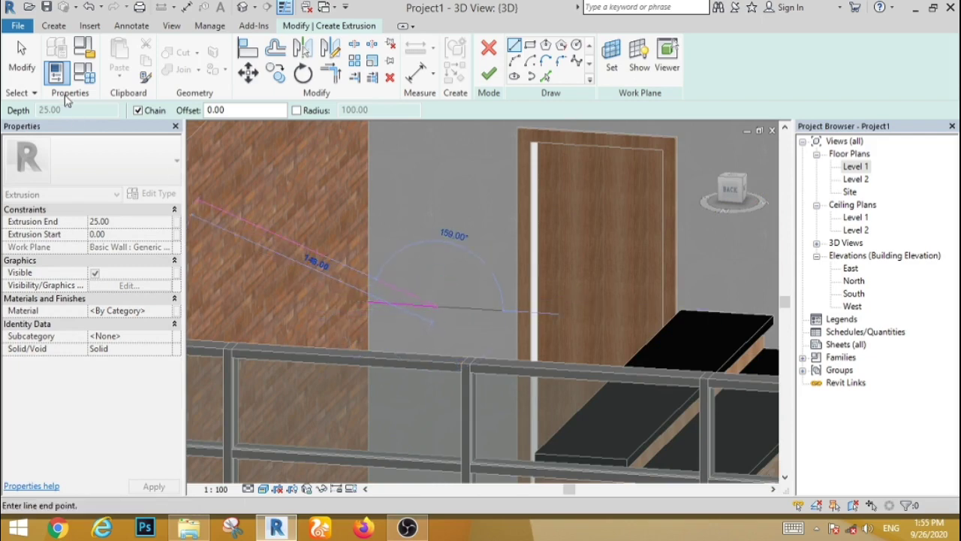
{"action": "left_click", "coordinate": [21, 56]}
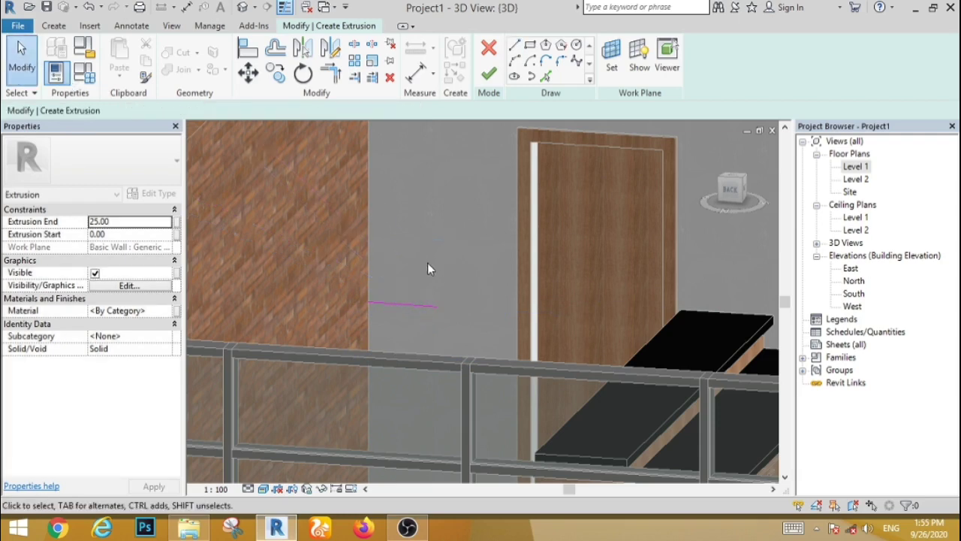
Step: Add an aligned vertical dimension between the floor and the sketched line
{"action": "middle_click_drag", "start_coordinate": [444, 266], "coordinate": [398, 324], "text": "shift"}
{"action": "scroll", "coordinate": [395, 354], "scroll_direction": "up", "scroll_amount": 5}
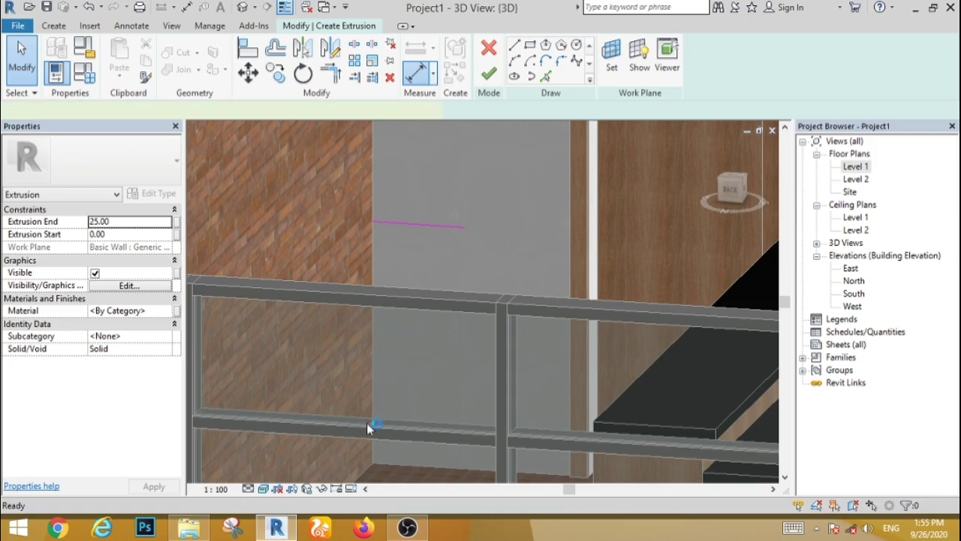
{"action": "key", "text": "d"}
{"action": "key", "text": "i"}
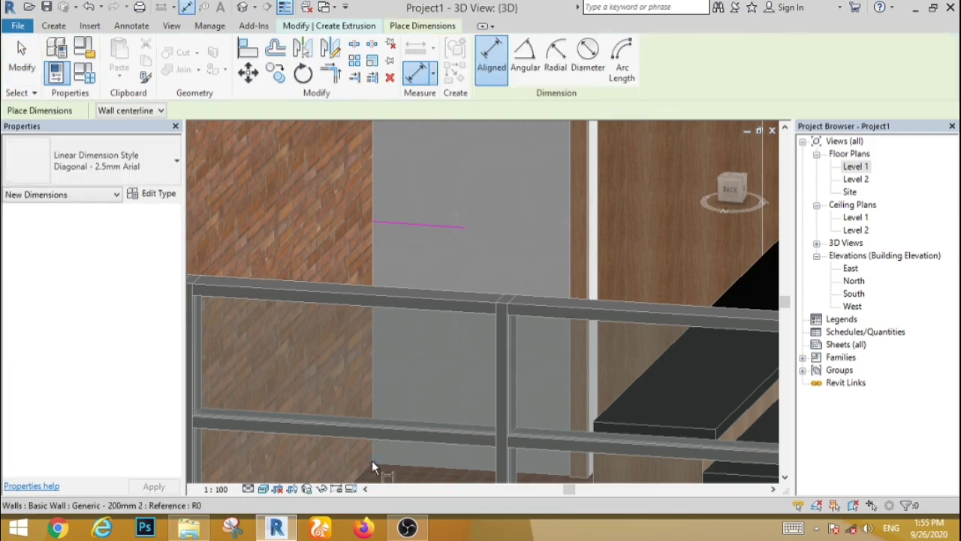
{"action": "left_click", "coordinate": [372, 220]}
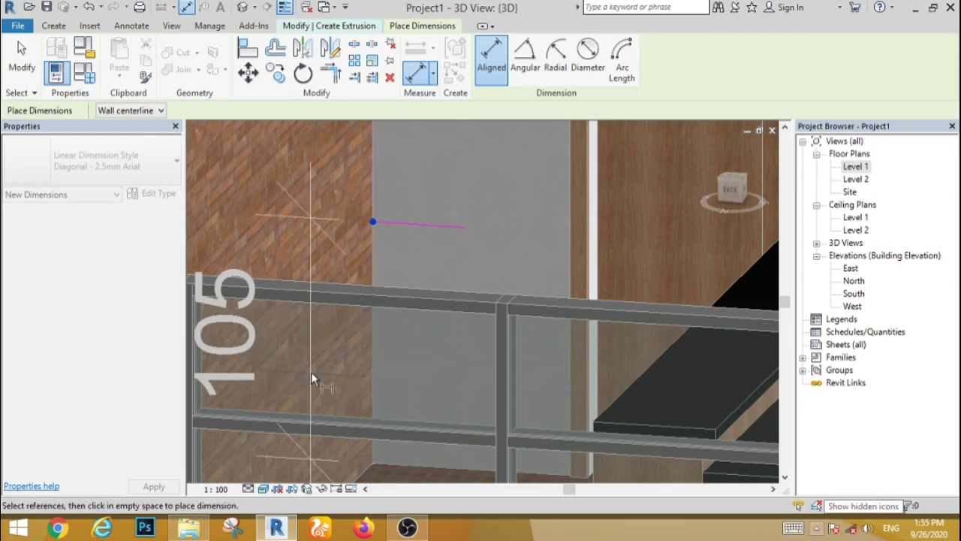
{"action": "middle_click_drag", "start_coordinate": [414, 311], "coordinate": [421, 278], "text": "shift"}
{"action": "key", "text": "Escape"}
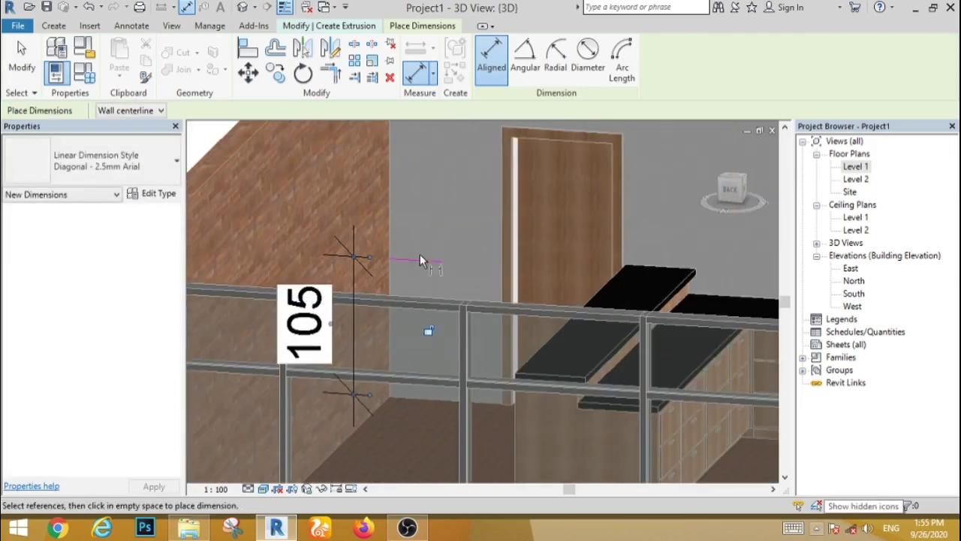
{"action": "key", "text": "Escape"}
{"action": "key", "text": "Escape"}
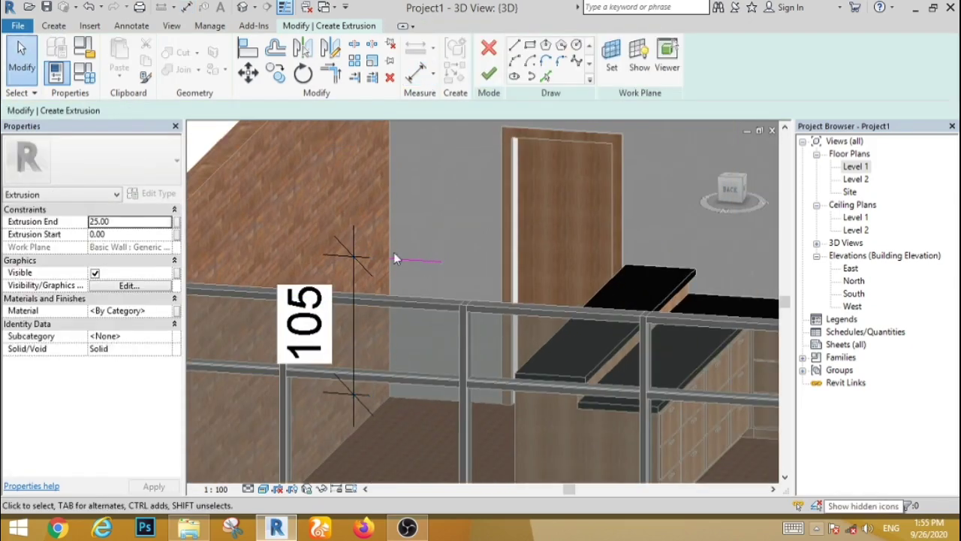
Step: Set the sketched line's height above the floor to 130, and delete the helper dimension
{"action": "left_click", "coordinate": [400, 258]}
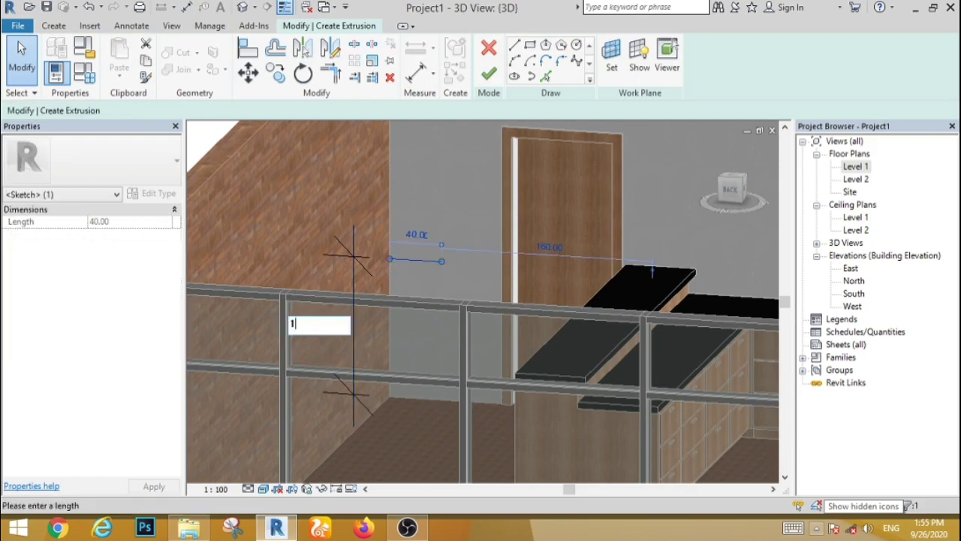
{"action": "key", "text": "Return"}
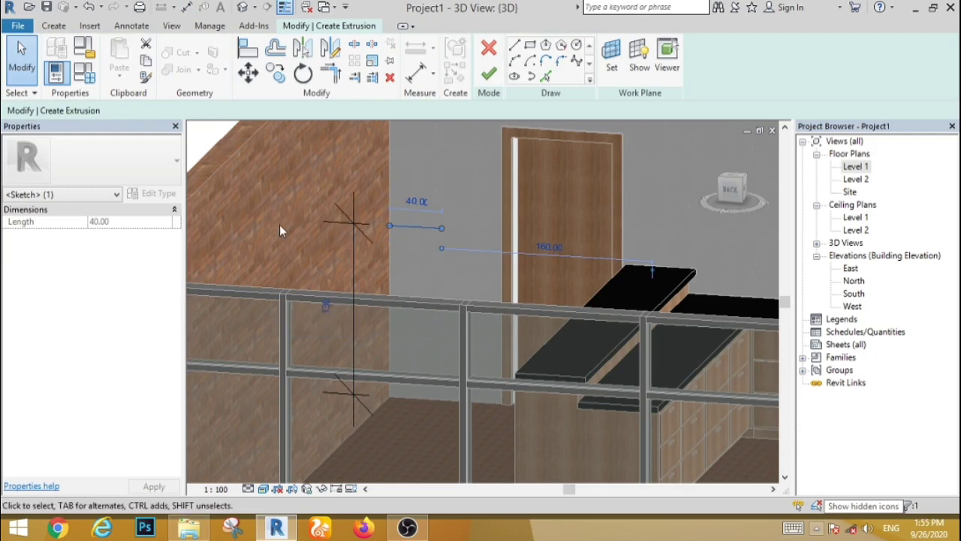
{"action": "left_click", "coordinate": [420, 177]}
{"action": "left_click", "coordinate": [304, 308]}
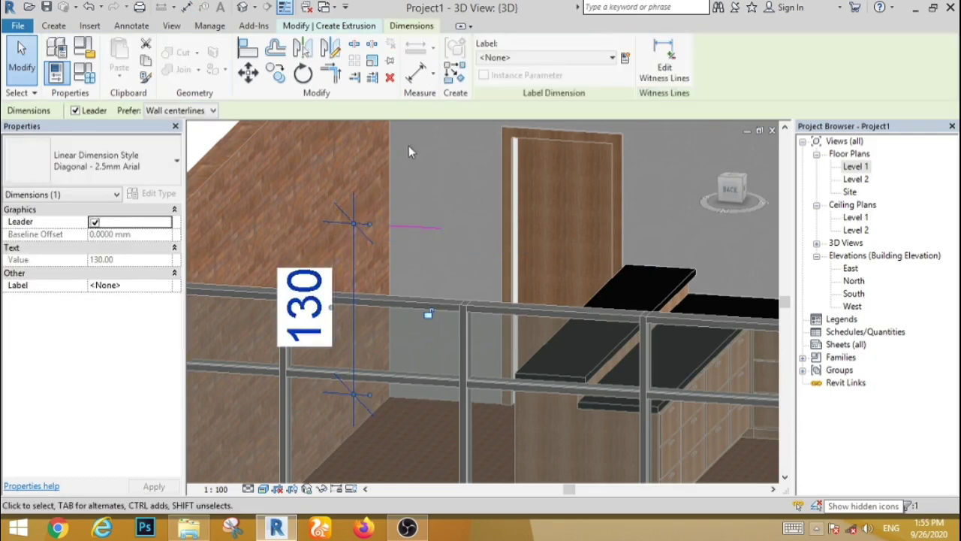
{"action": "left_click", "coordinate": [389, 78]}
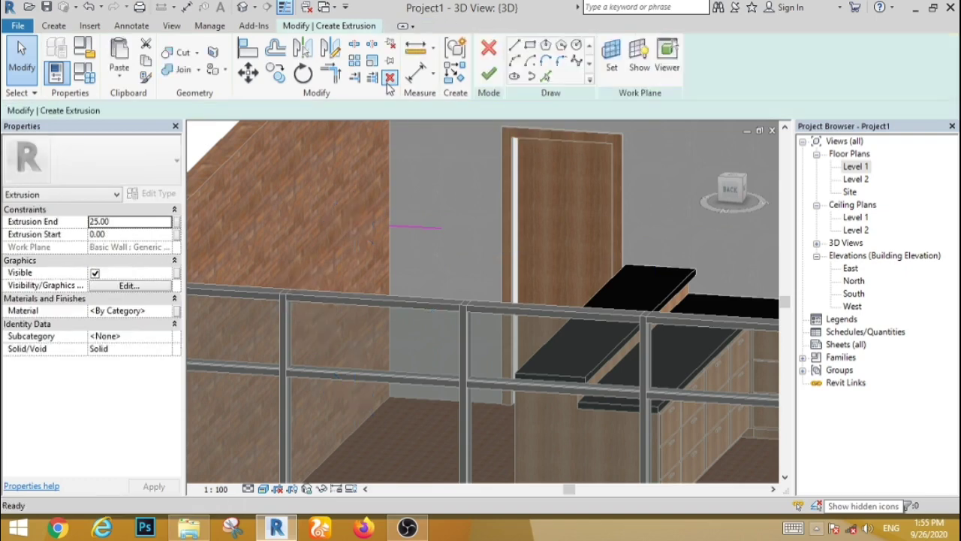
Step: Complete the sketch as a closed rectangle 5 high below the 40 line, and finish the extrusion
{"action": "left_click", "coordinate": [516, 46]}
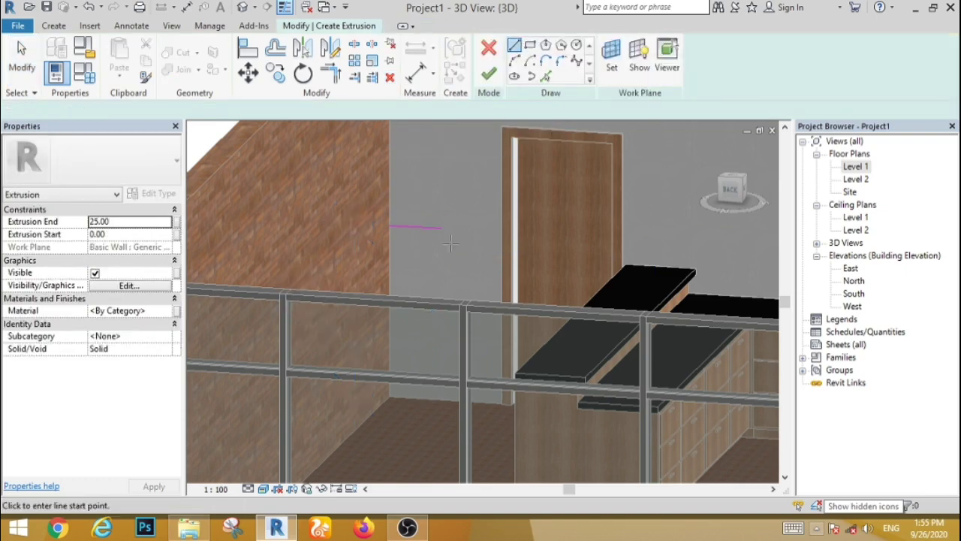
{"action": "scroll", "coordinate": [441, 205], "scroll_direction": "up", "scroll_amount": 3}
{"action": "left_click", "coordinate": [441, 205]}
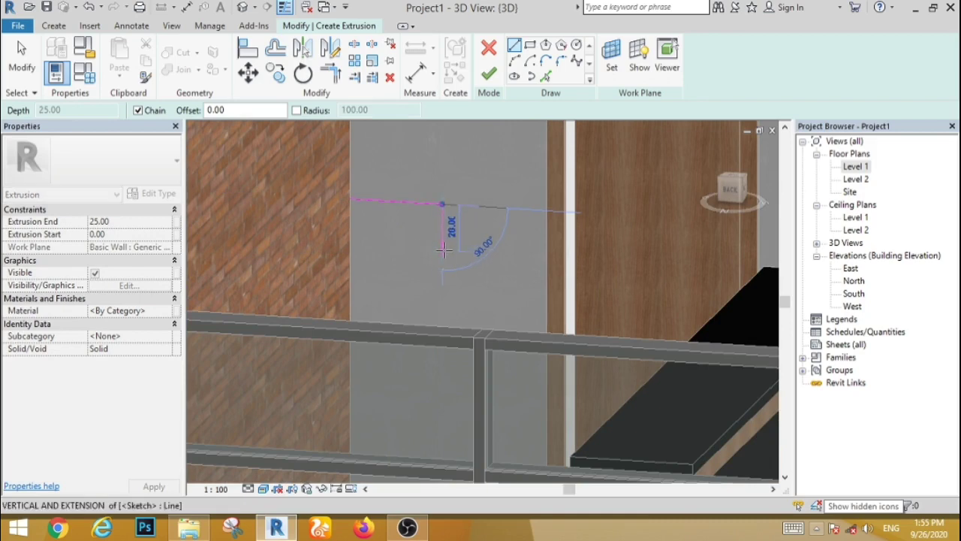
{"action": "type", "text": "5"}
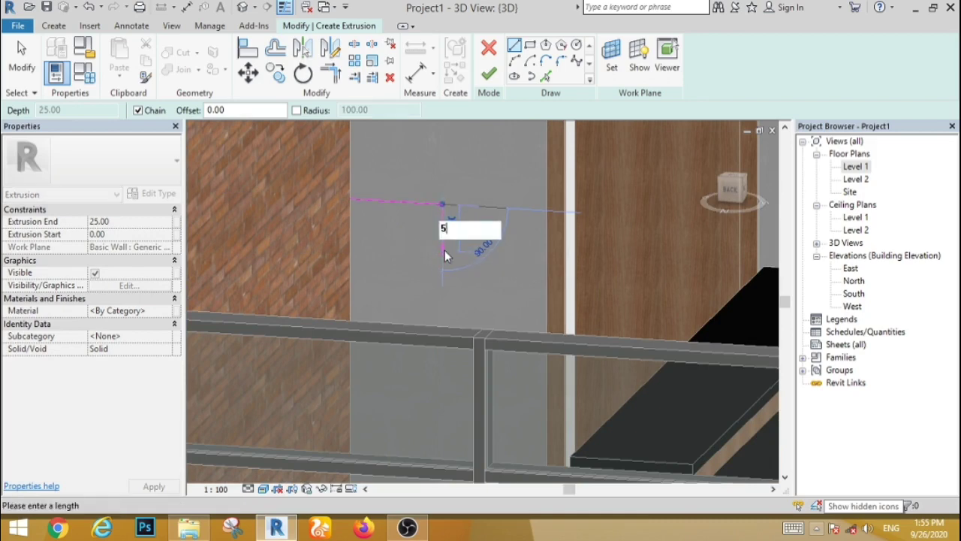
{"action": "key", "text": "Return"}
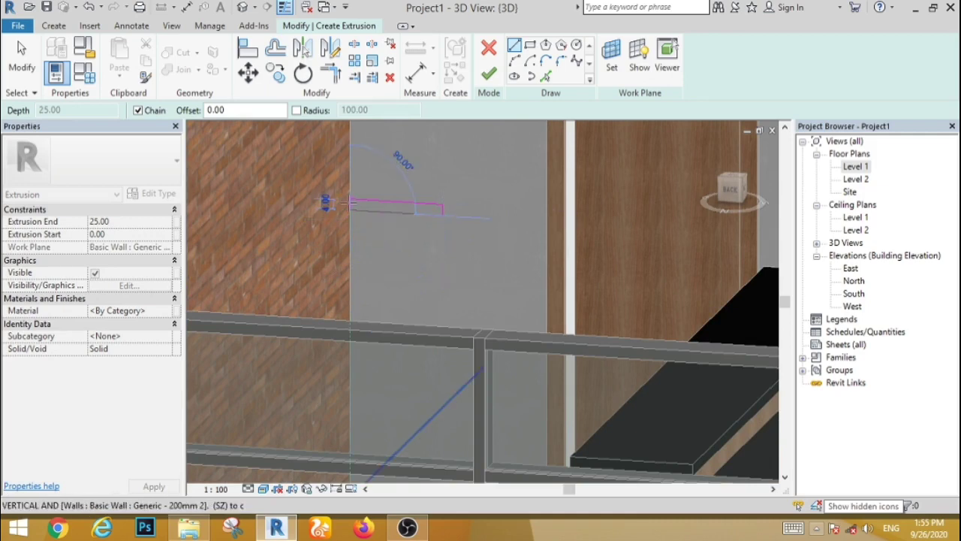
{"action": "left_click", "coordinate": [350, 201]}
{"action": "left_click", "coordinate": [350, 214]}
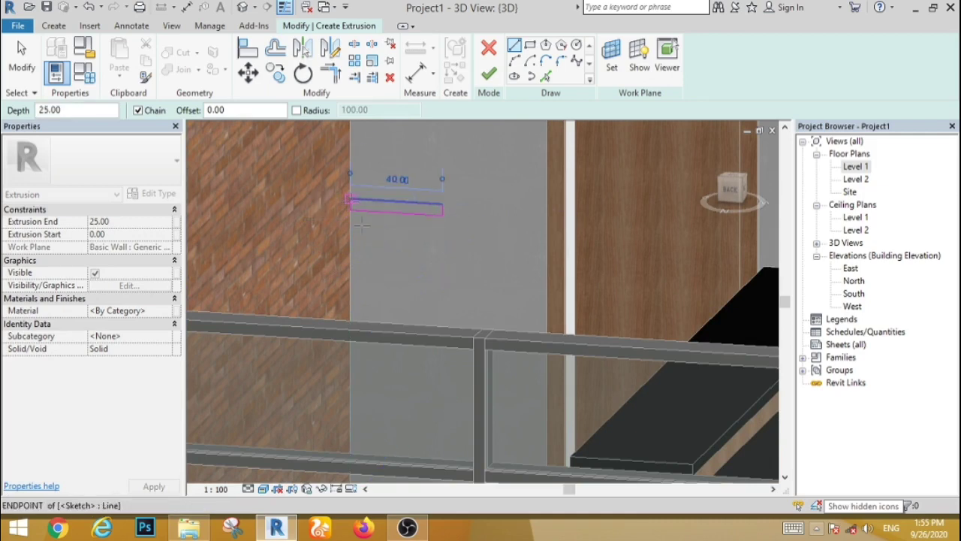
{"action": "left_click", "coordinate": [488, 73]}
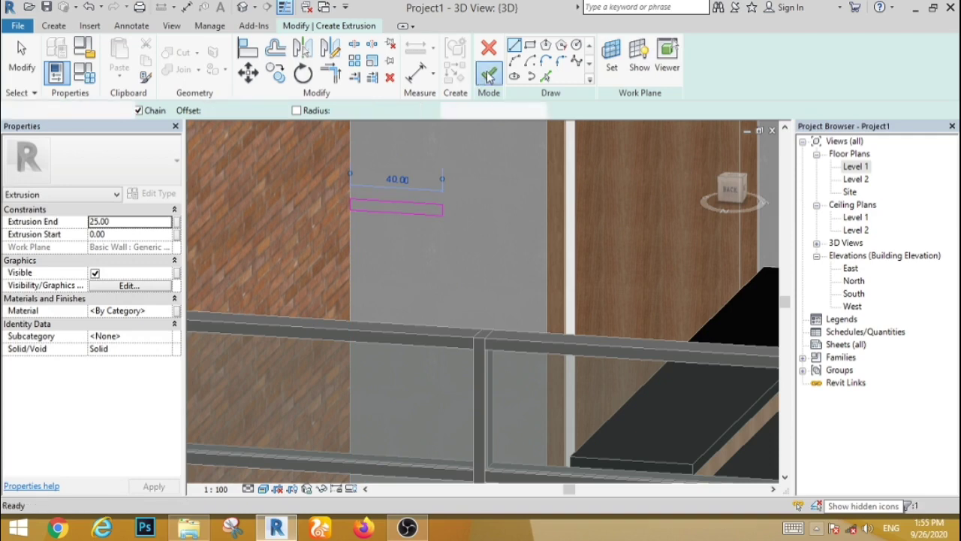
Step: Search the materials for "bir" and assign Birch to the extruded shelf
{"action": "left_click", "coordinate": [165, 311]}
{"action": "left_click", "coordinate": [167, 311]}
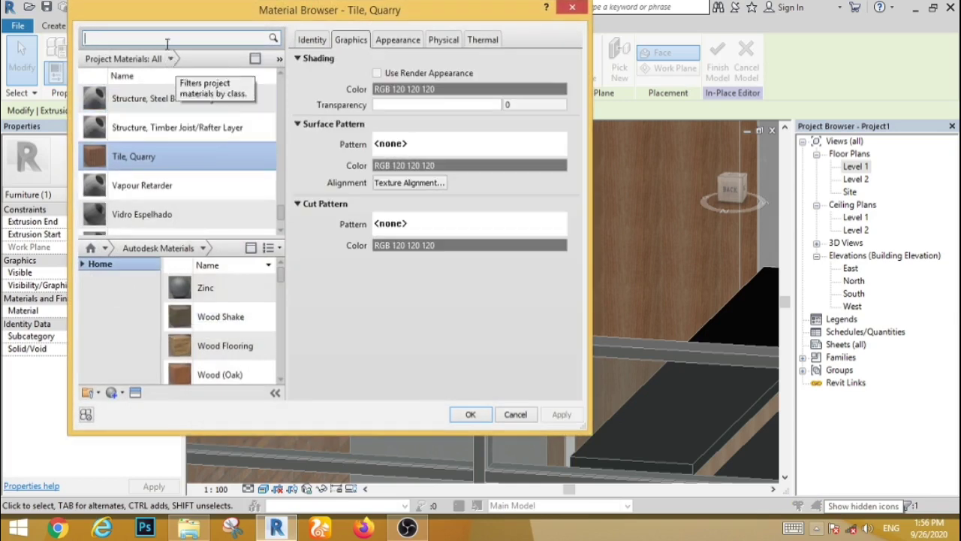
{"action": "left_click", "coordinate": [165, 38]}
{"action": "type", "text": "b"}
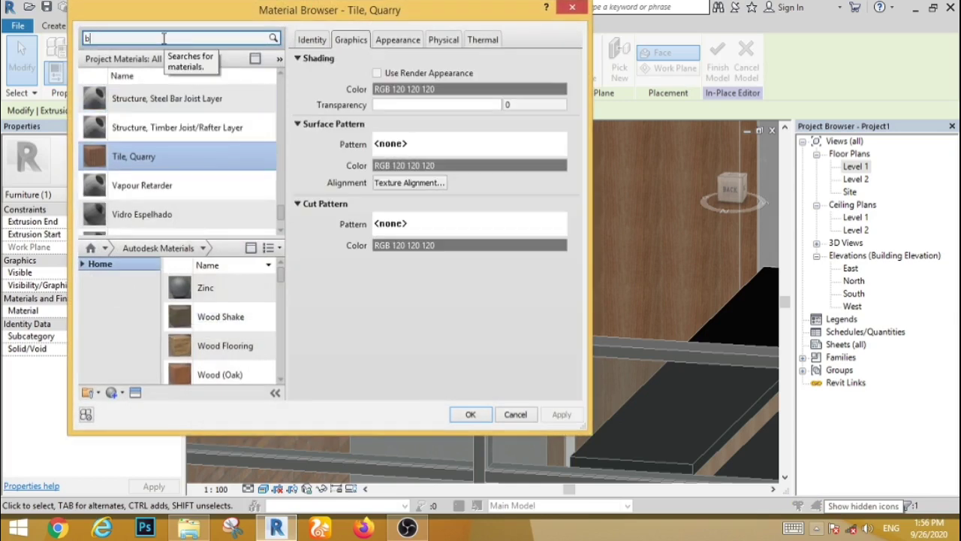
{"action": "type", "text": "ir"}
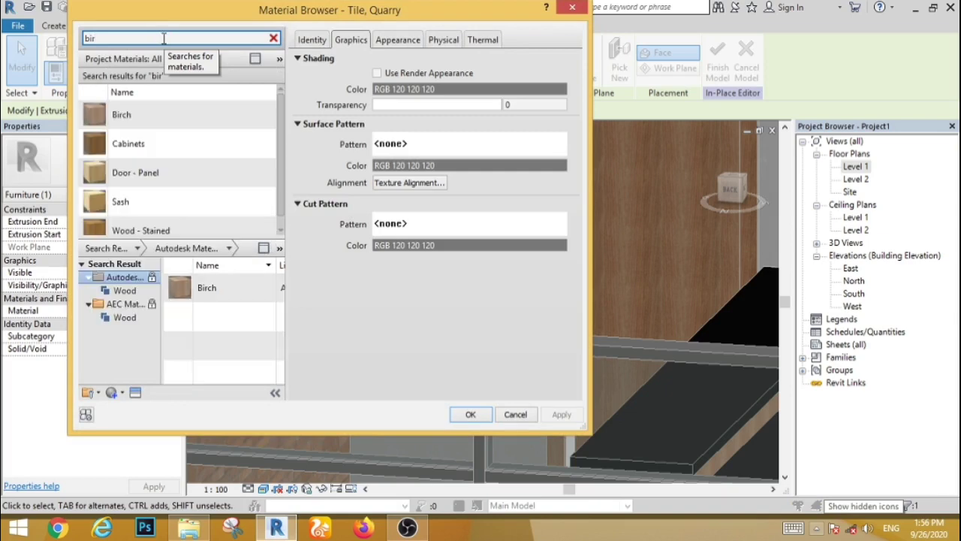
{"action": "left_click", "coordinate": [153, 114]}
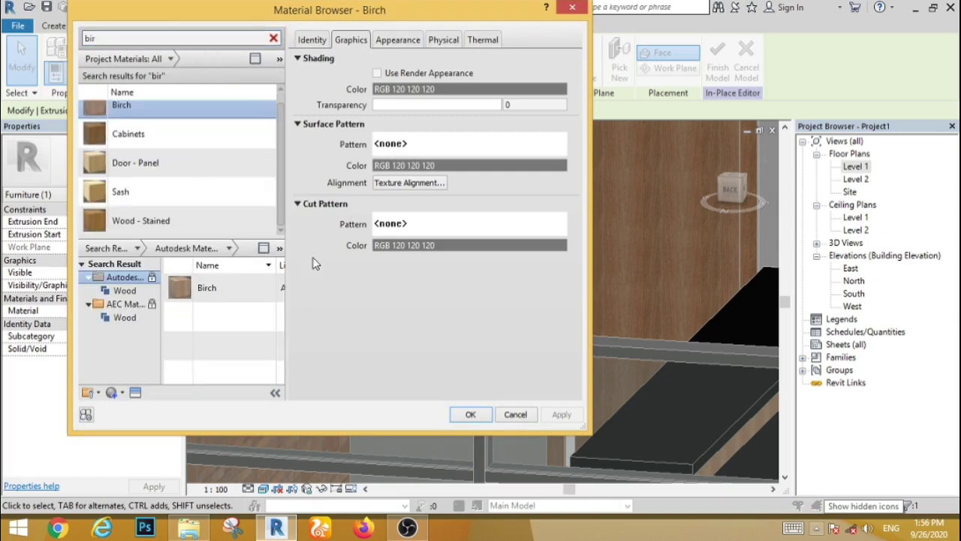
{"action": "left_click", "coordinate": [470, 415]}
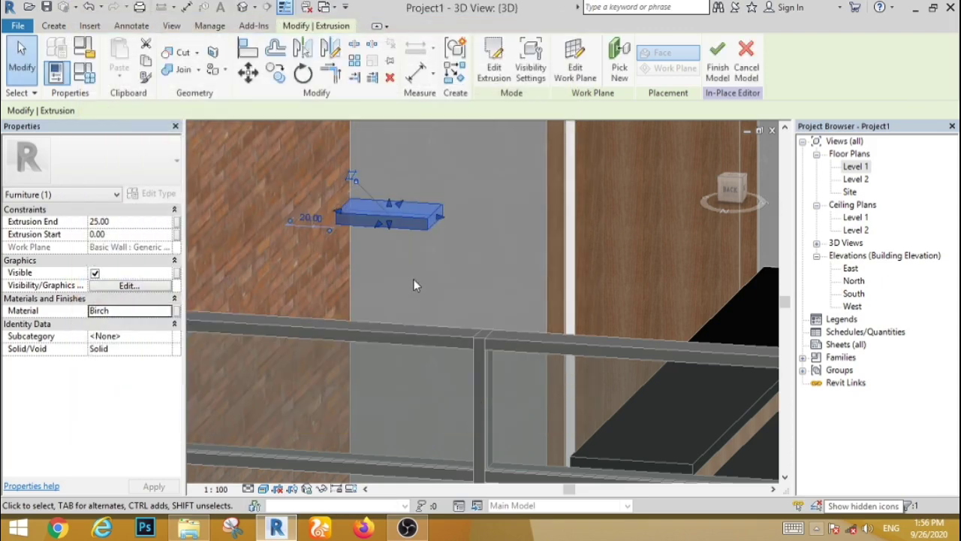
{"action": "left_click", "coordinate": [446, 265]}
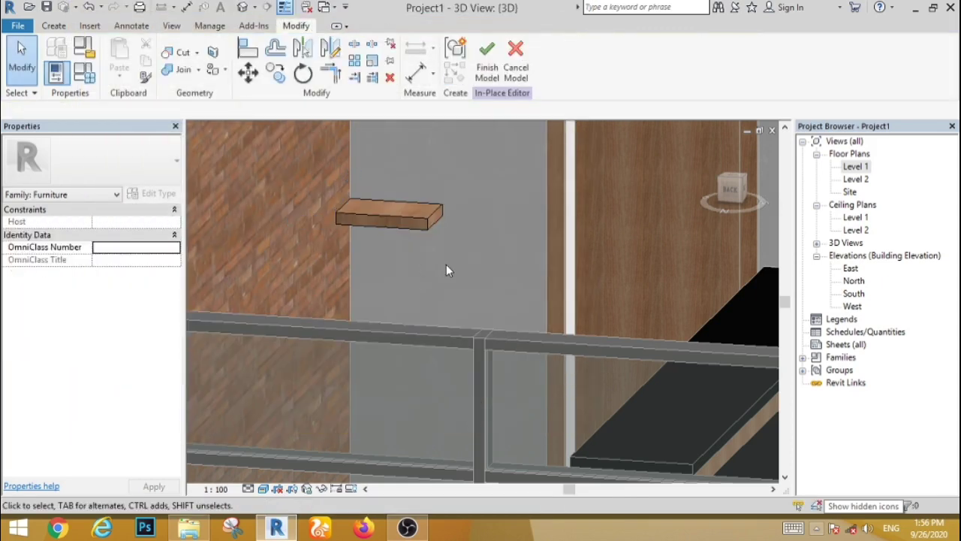
Step: Stretch the Birch shelf along the brick wall to an extrusion end of about 302
{"action": "middle_click_drag", "start_coordinate": [493, 272], "coordinate": [455, 301], "text": "shift"}
{"action": "scroll", "coordinate": [454, 301], "scroll_direction": "down", "scroll_amount": 3}
{"action": "left_click", "coordinate": [587, 197]}
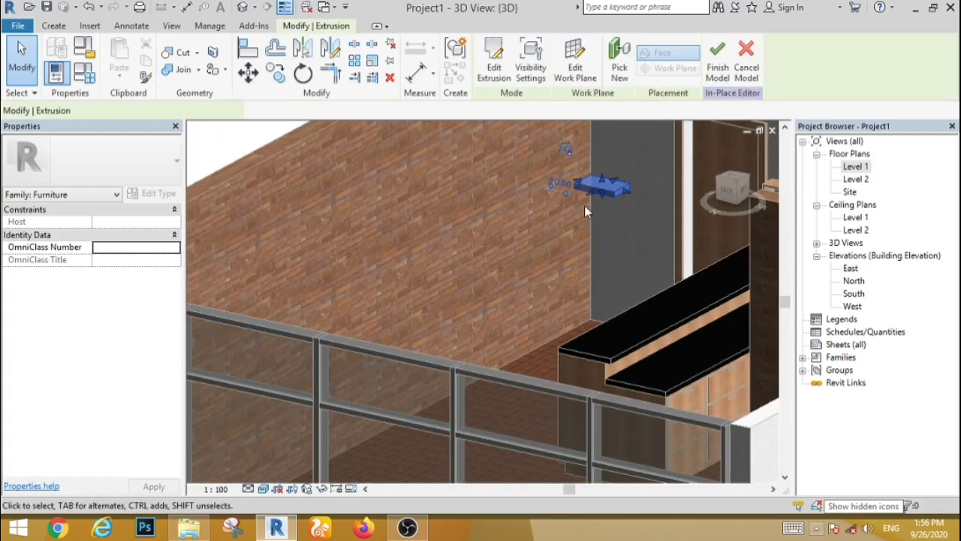
{"action": "left_click_drag", "start_coordinate": [587, 195], "coordinate": [448, 254]}
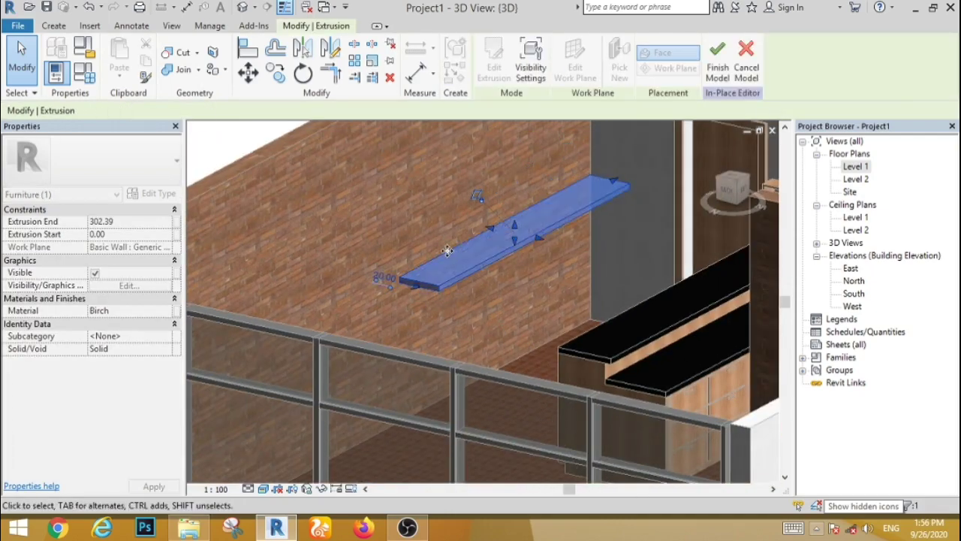
{"action": "middle_click_drag", "start_coordinate": [448, 254], "coordinate": [447, 244], "text": "shift"}
{"action": "scroll", "coordinate": [447, 244], "scroll_direction": "down", "scroll_amount": 3}
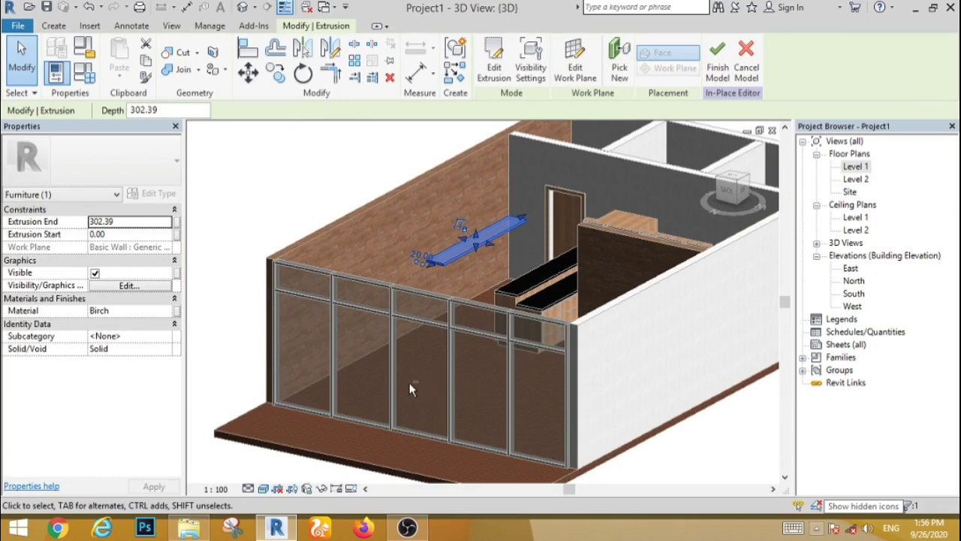
{"action": "middle_click_drag", "start_coordinate": [634, 413], "coordinate": [593, 397], "text": "shift"}
{"action": "scroll", "coordinate": [592, 397], "scroll_direction": "down", "scroll_amount": 4}
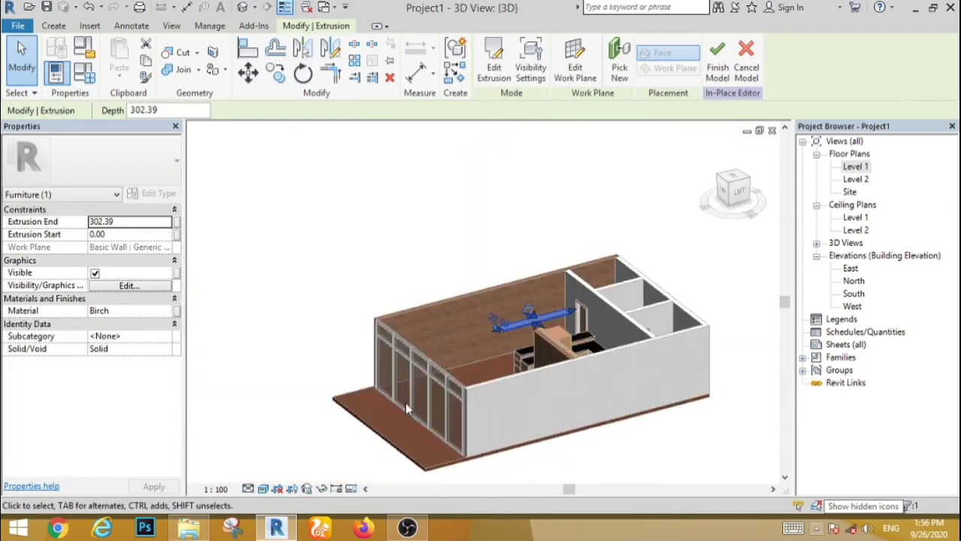
Step: Stretch the Birch shelf along the brick side wall to the glazed front, to an extrusion end of about 851
{"action": "scroll", "coordinate": [555, 302], "scroll_direction": "up", "scroll_amount": 5}
{"action": "left_click_drag", "start_coordinate": [571, 270], "coordinate": [367, 337]}
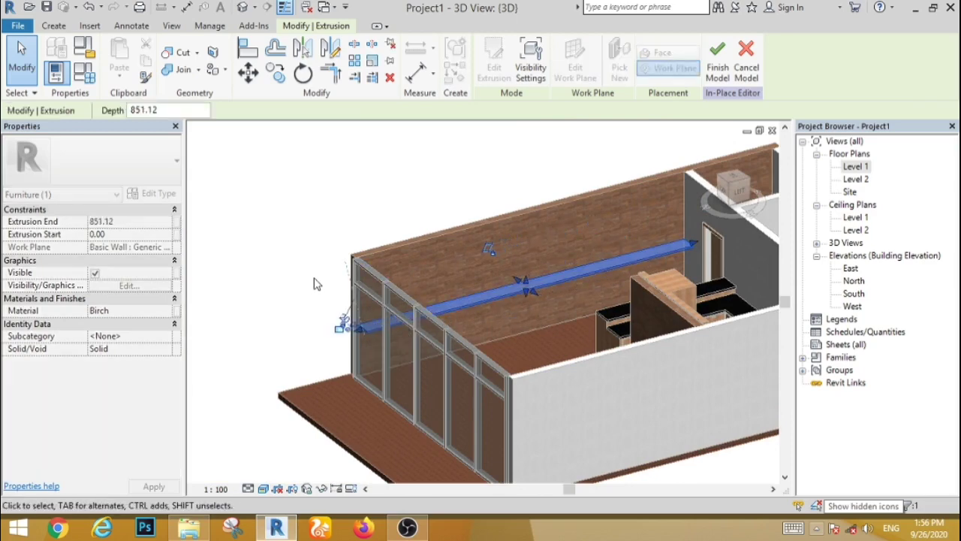
{"action": "left_click", "coordinate": [314, 294]}
Step: Set the work plane by picking the brick face of the partition wall that faces the glazed front
{"action": "scroll", "coordinate": [313, 293], "scroll_direction": "down", "scroll_amount": 3}
{"action": "middle_click_drag", "start_coordinate": [311, 289], "coordinate": [333, 337], "text": "shift"}
{"action": "scroll", "coordinate": [334, 333], "scroll_direction": "down", "scroll_amount": 3}
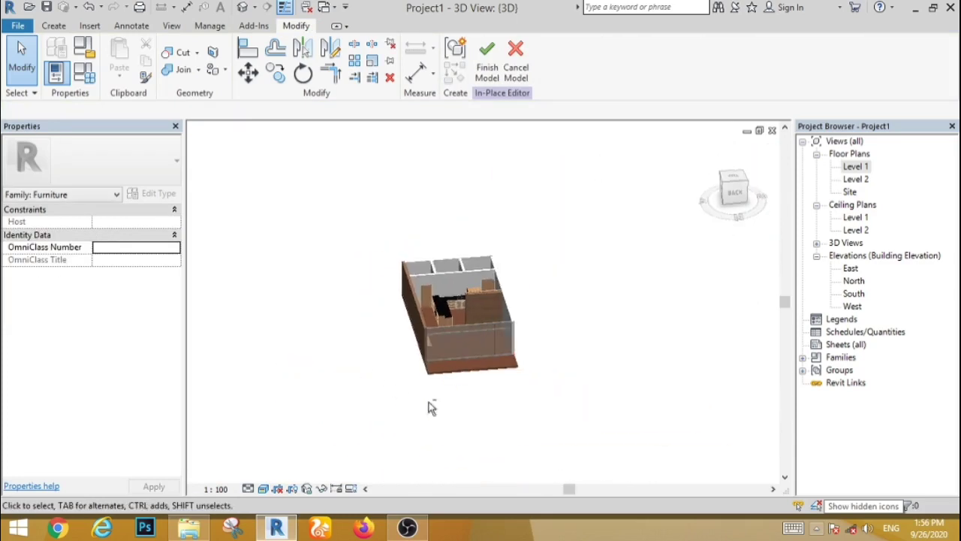
{"action": "middle_click_drag", "start_coordinate": [429, 406], "coordinate": [502, 391], "text": "shift"}
{"action": "scroll", "coordinate": [511, 402], "scroll_direction": "up", "scroll_amount": 5}
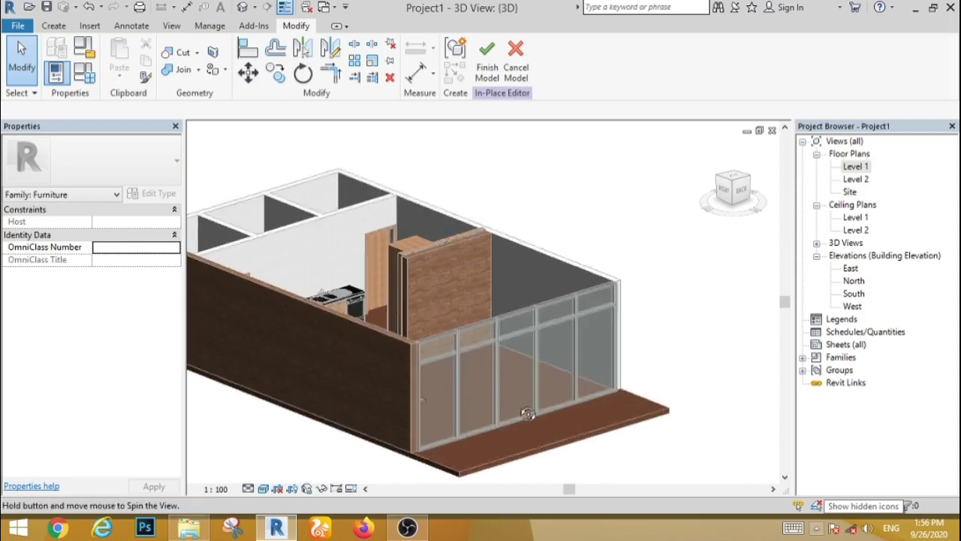
{"action": "middle_click_drag", "start_coordinate": [529, 426], "coordinate": [511, 406], "text": "shift"}
{"action": "scroll", "coordinate": [489, 333], "scroll_direction": "up", "scroll_amount": 5}
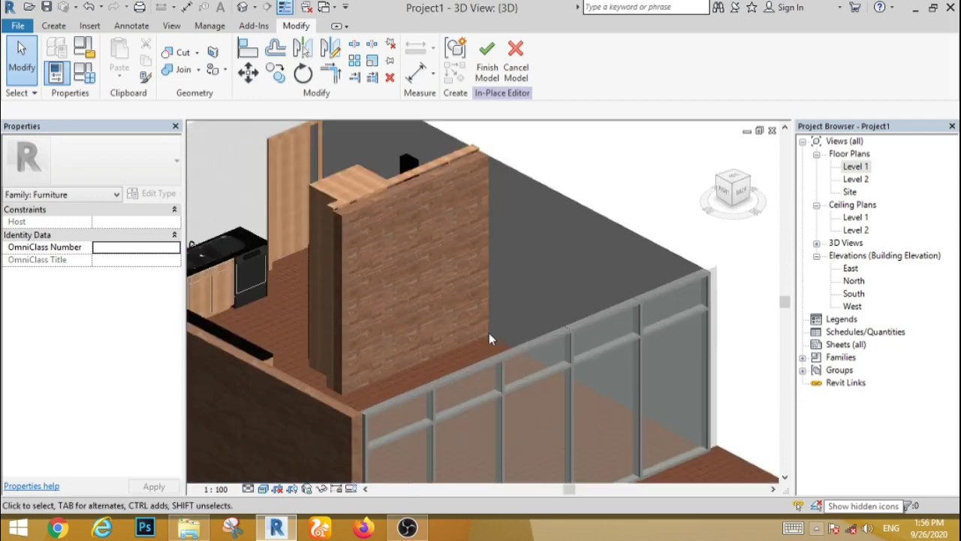
{"action": "left_click", "coordinate": [55, 29]}
{"action": "left_click", "coordinate": [812, 56]}
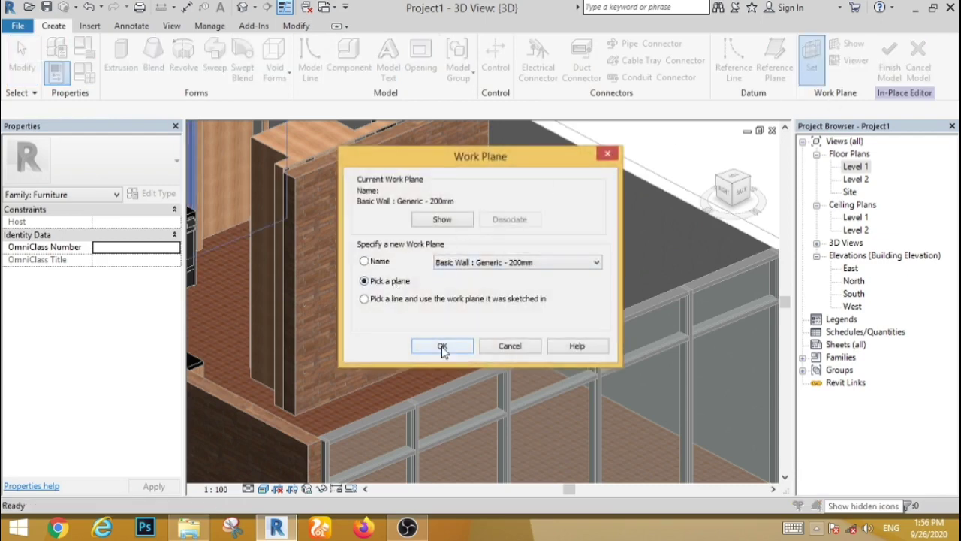
{"action": "left_click", "coordinate": [442, 346]}
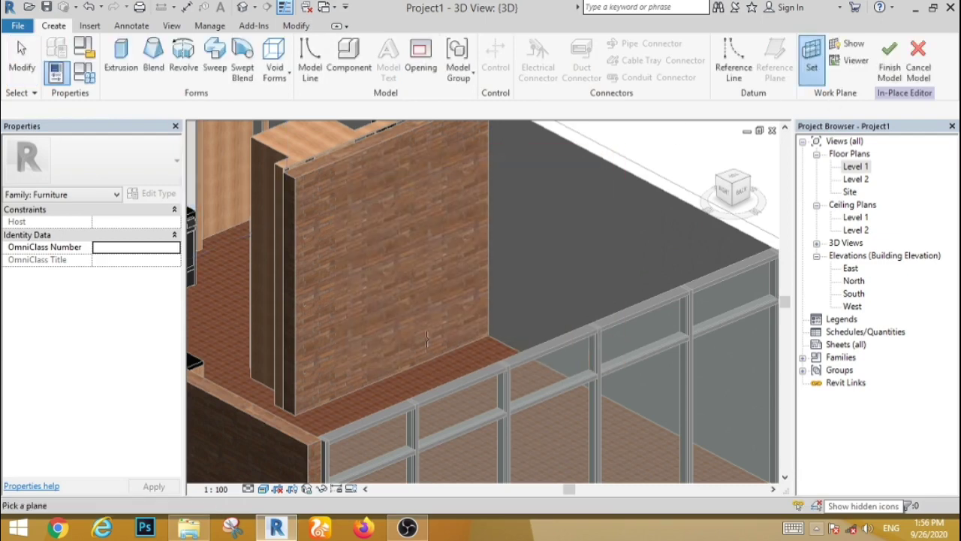
{"action": "left_click", "coordinate": [311, 173]}
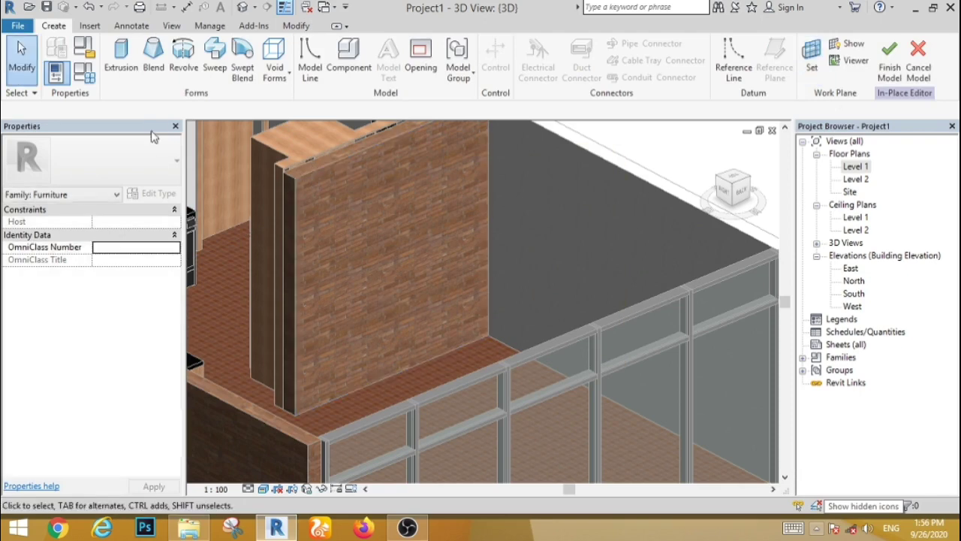
Step: Start a new extrusion and sketch a horizontal line 40 long on the brick partition, near its corner with the side wall
{"action": "left_click", "coordinate": [121, 57]}
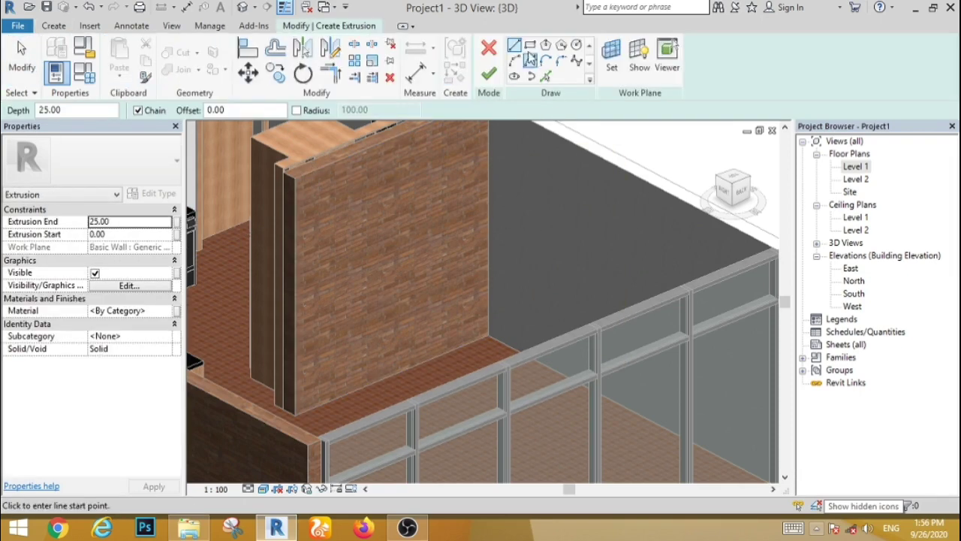
{"action": "left_click", "coordinate": [488, 249]}
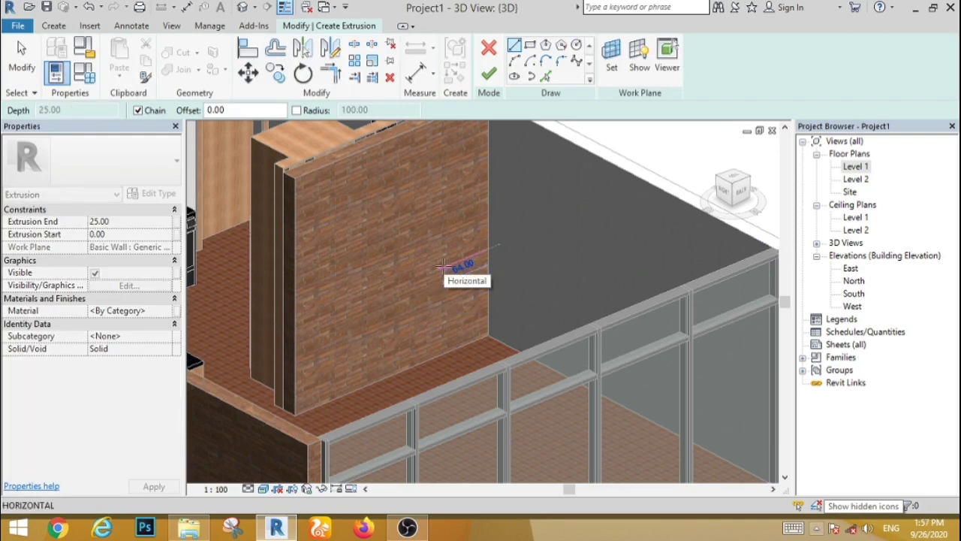
{"action": "type", "text": "40"}
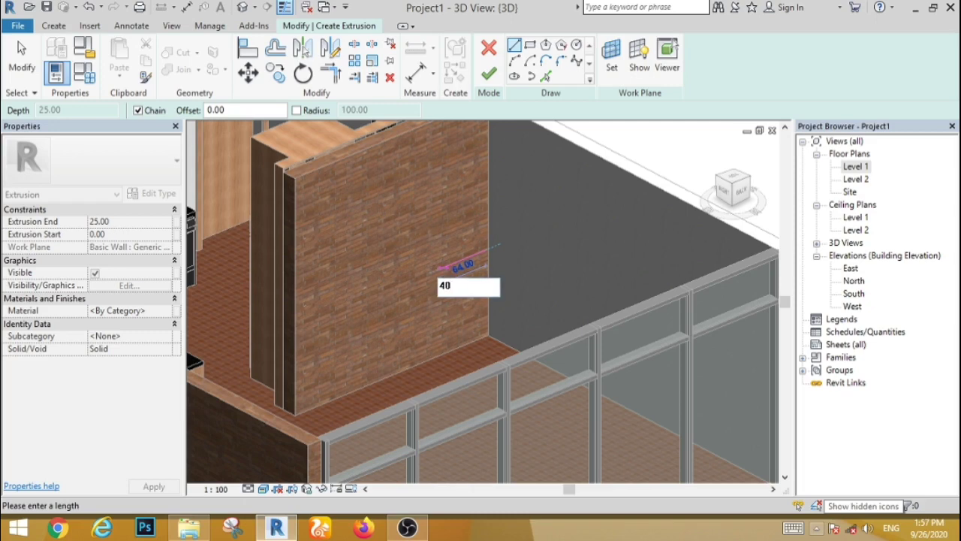
{"action": "key", "text": "Return"}
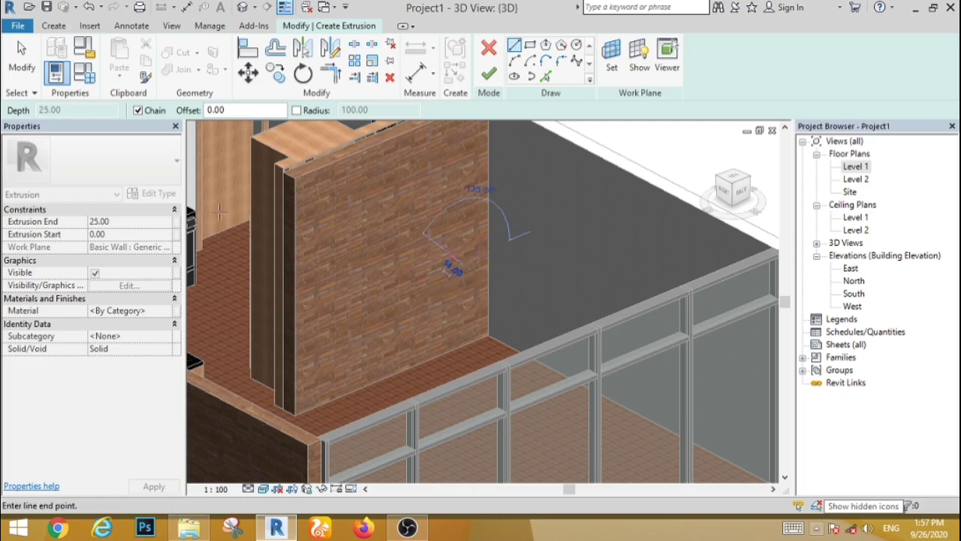
{"action": "left_click", "coordinate": [22, 59]}
Step: Add an aligned dimension between the sketched line and the base of the brick partition
{"action": "left_click", "coordinate": [415, 73]}
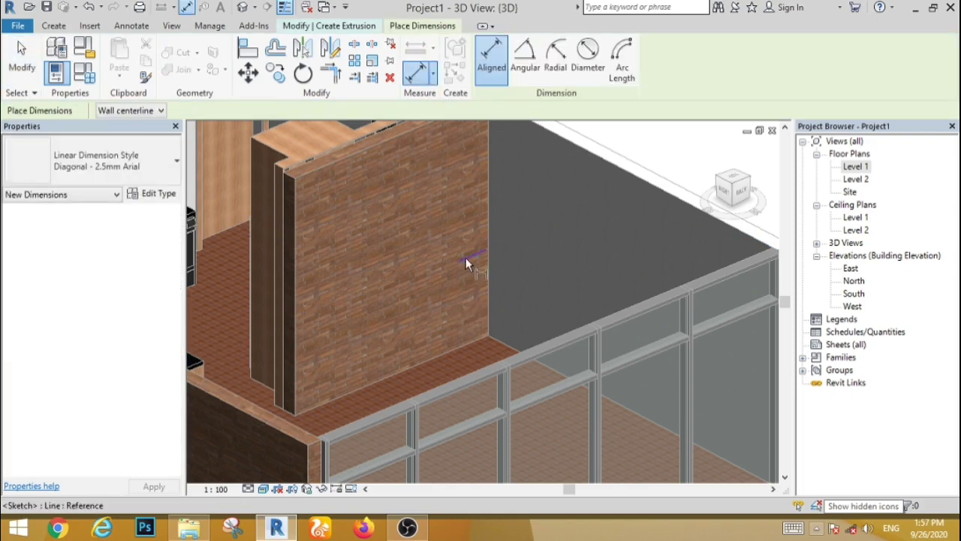
{"action": "left_click", "coordinate": [465, 257]}
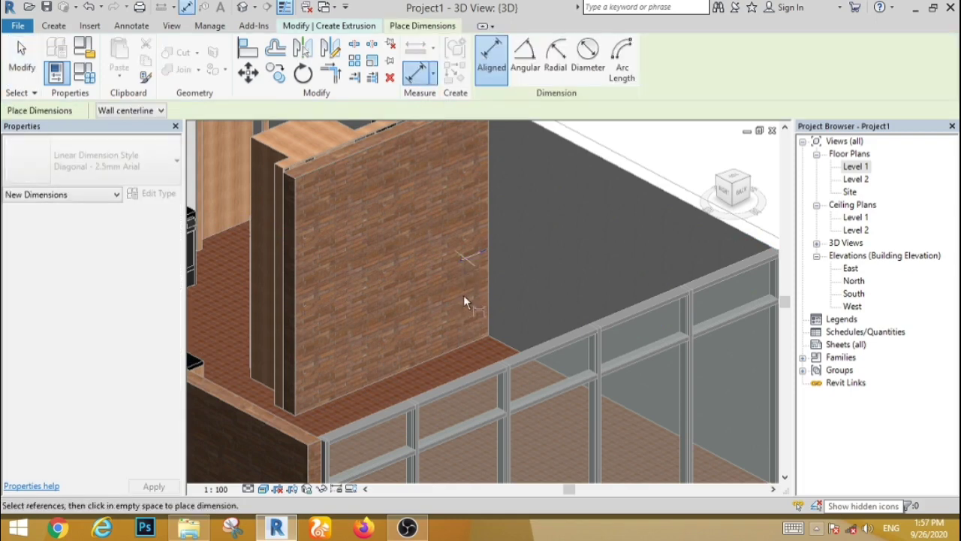
{"action": "left_click", "coordinate": [466, 343]}
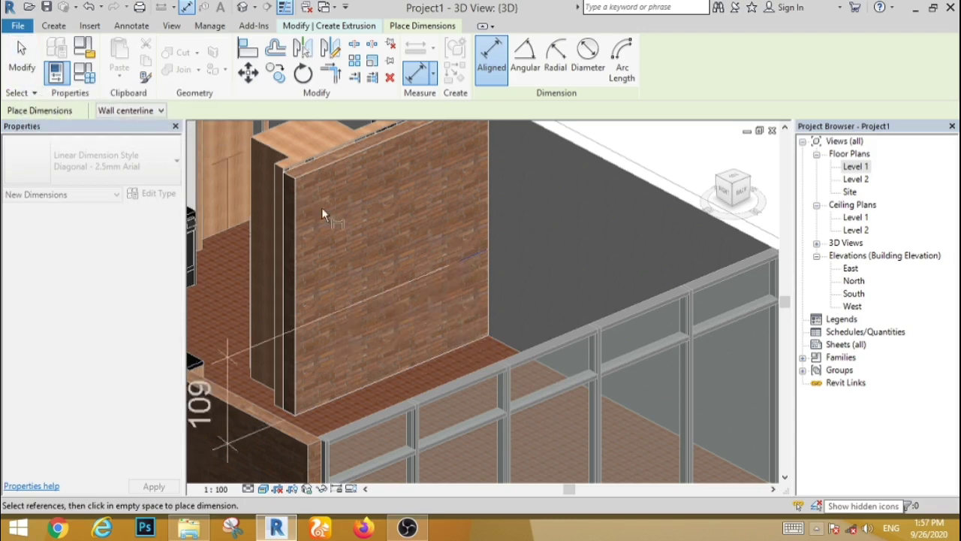
{"action": "left_click", "coordinate": [448, 300]}
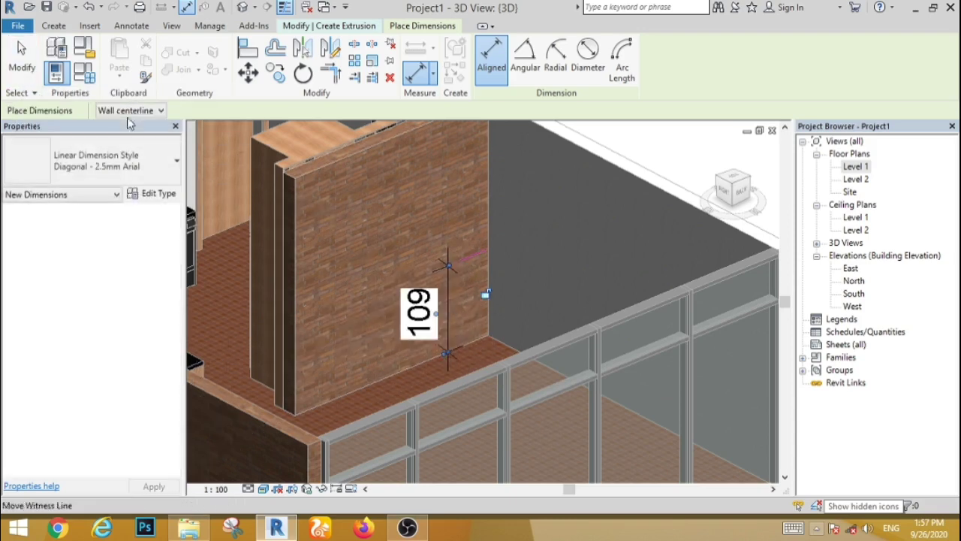
{"action": "key", "text": "Escape"}
{"action": "key", "text": "Escape"}
Step: Set the line's height above the floor to 130, and delete the helper dimension
{"action": "scroll", "coordinate": [469, 275], "scroll_direction": "up", "scroll_amount": 2}
{"action": "left_click", "coordinate": [478, 242]}
{"action": "left_click", "coordinate": [415, 332]}
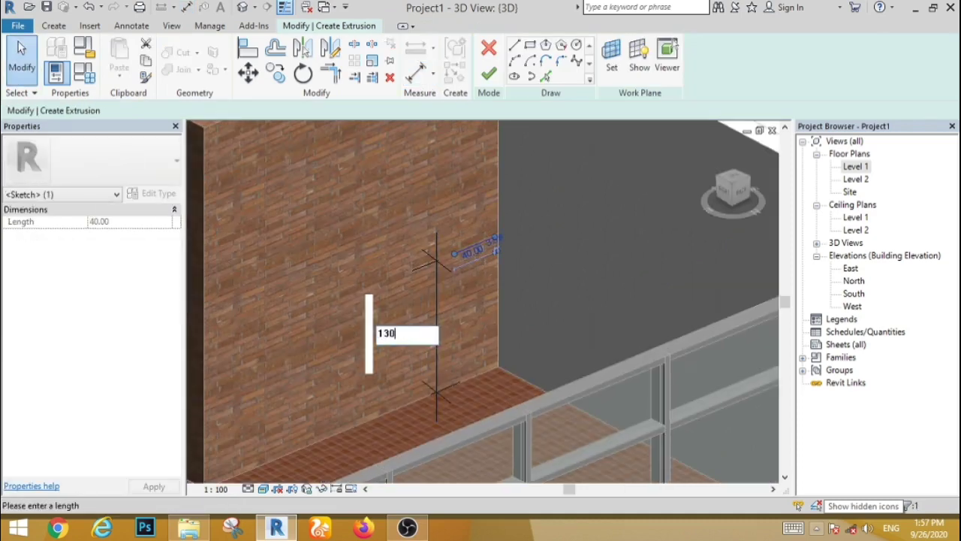
{"action": "key", "text": "Return"}
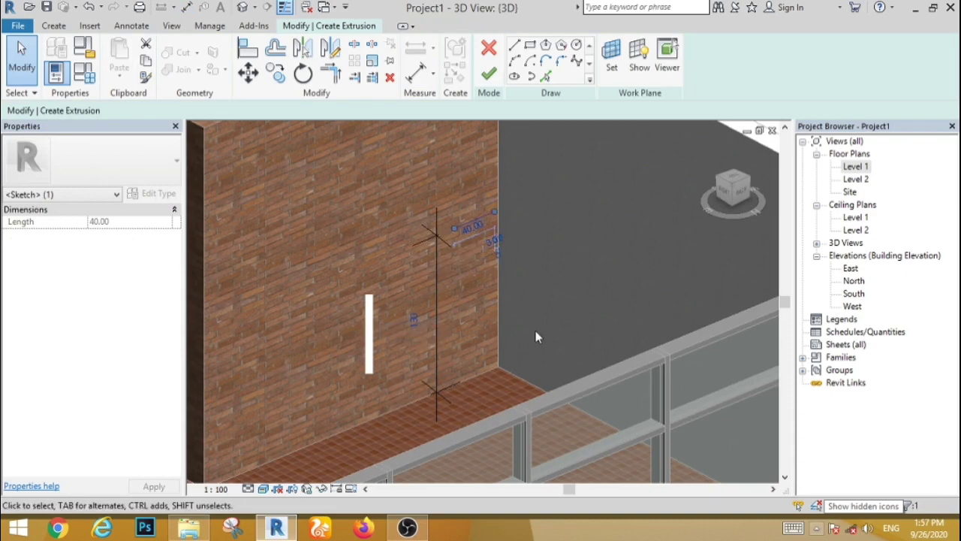
{"action": "left_click", "coordinate": [435, 286]}
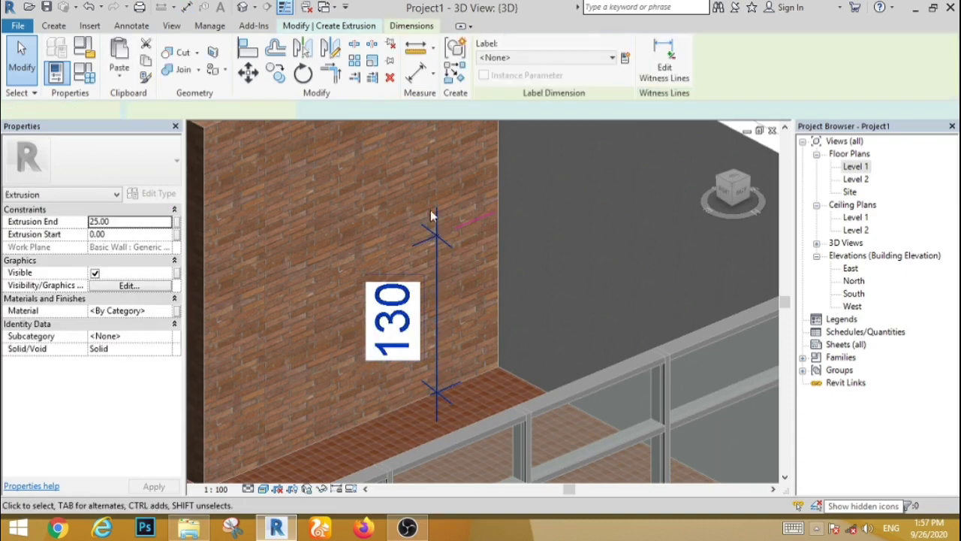
{"action": "left_click", "coordinate": [390, 78]}
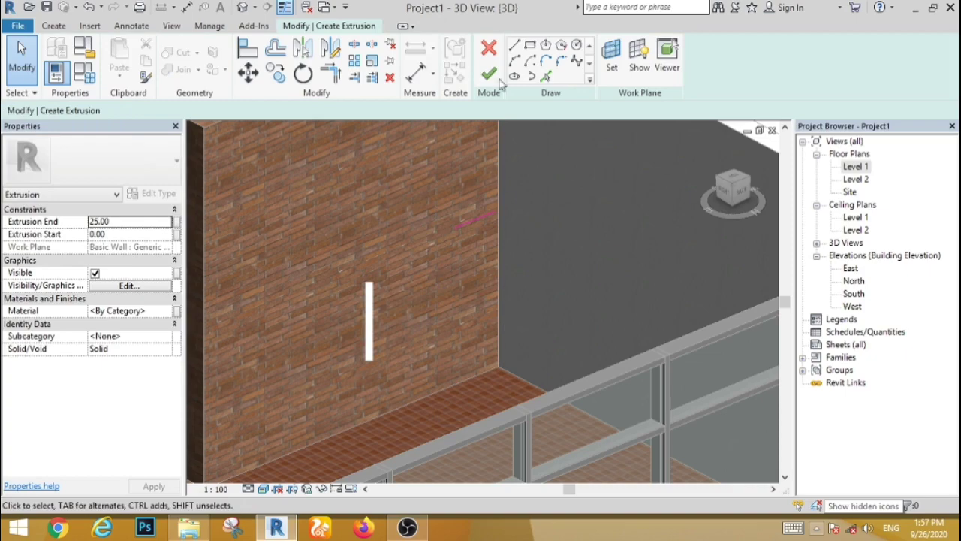
Step: Complete the sketch on the brick partition as a closed rectangle 40 long and 5 high below the line
{"action": "left_click", "coordinate": [514, 45]}
{"action": "scroll", "coordinate": [457, 216], "scroll_direction": "up", "scroll_amount": 4}
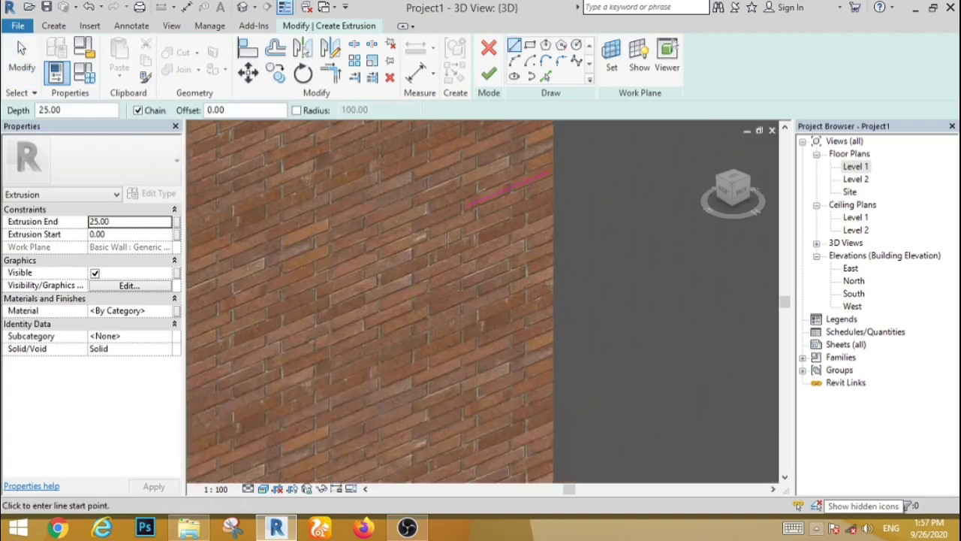
{"action": "left_click", "coordinate": [467, 194]}
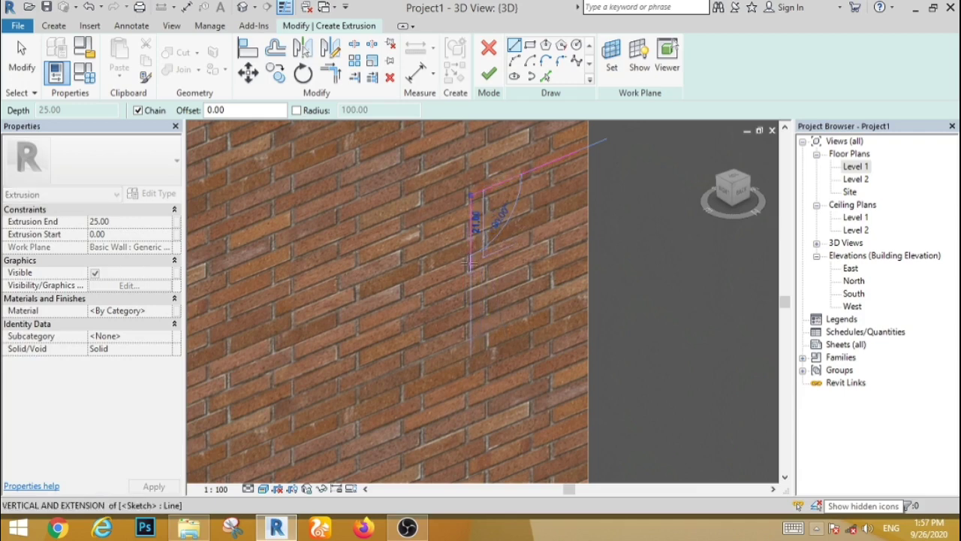
{"action": "type", "text": "5"}
{"action": "key", "text": "Return"}
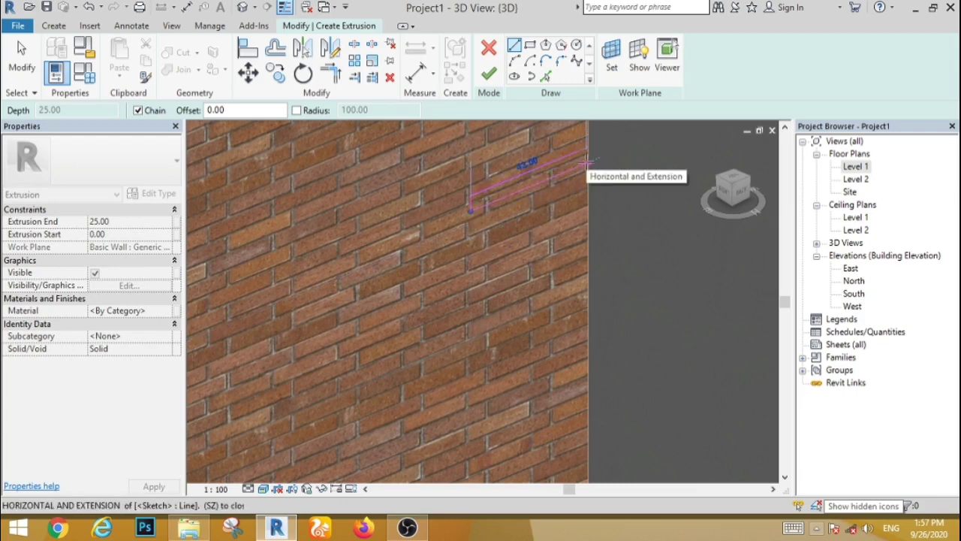
{"action": "type", "text": "5"}
{"action": "key", "text": "Return"}
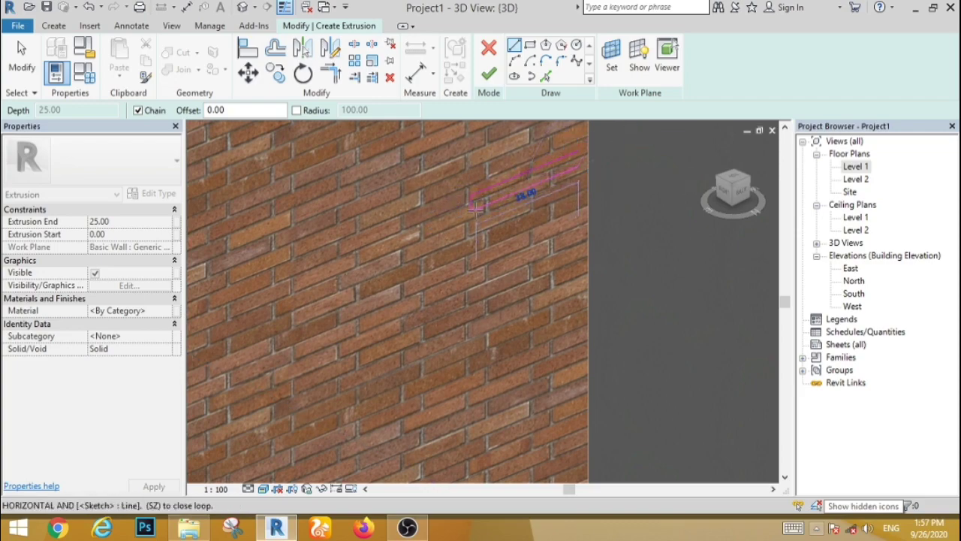
{"action": "scroll", "coordinate": [476, 208], "scroll_direction": "up", "scroll_amount": 5}
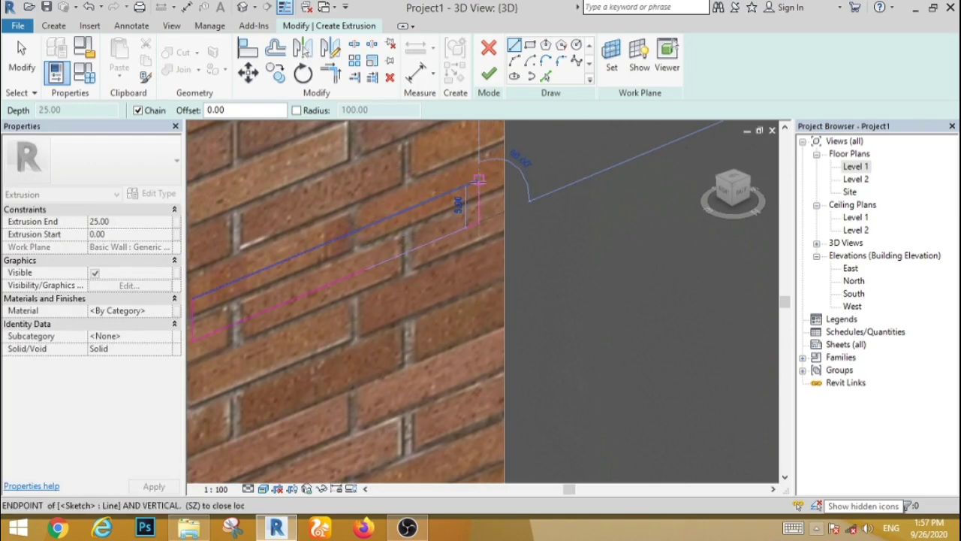
{"action": "left_click", "coordinate": [479, 180]}
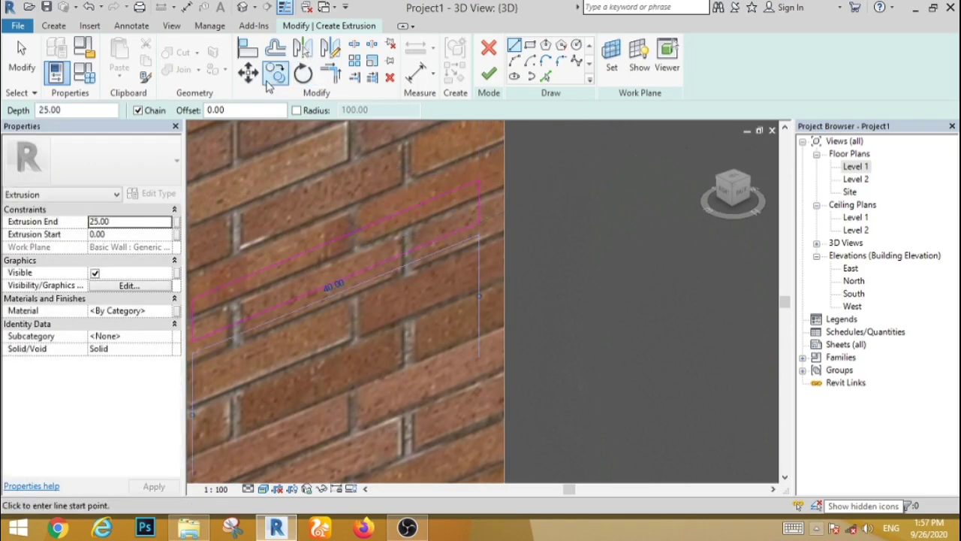
{"action": "left_click", "coordinate": [22, 56]}
Step: Nudge the whole rectangle sideways until it meets the side wall, and finish the extrusion
{"action": "scroll", "coordinate": [453, 286], "scroll_direction": "down", "scroll_amount": 4}
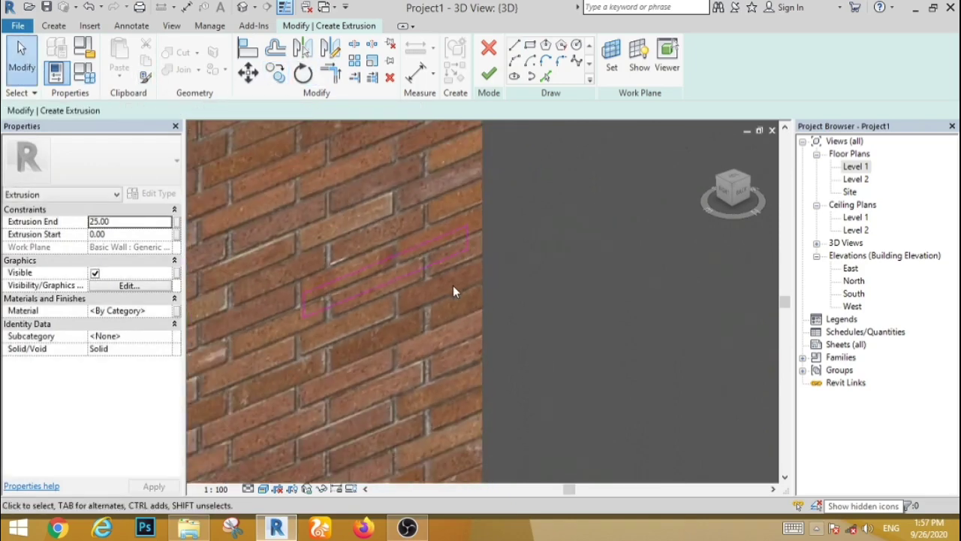
{"action": "left_click_drag", "start_coordinate": [334, 229], "coordinate": [564, 325]}
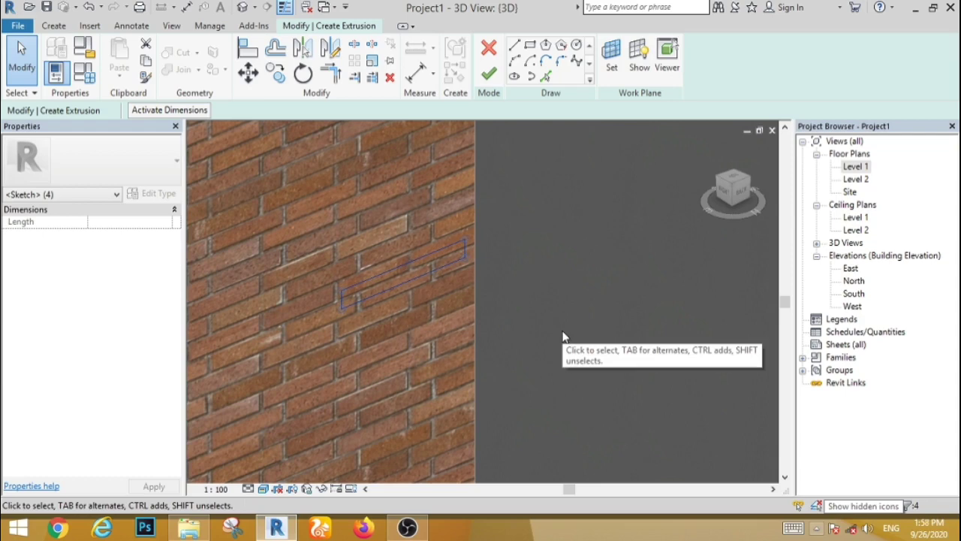
{"action": "key", "text": "Right"}
{"action": "key", "text": "Right"}
{"action": "key", "text": "Right"}
{"action": "key", "text": "Right"}
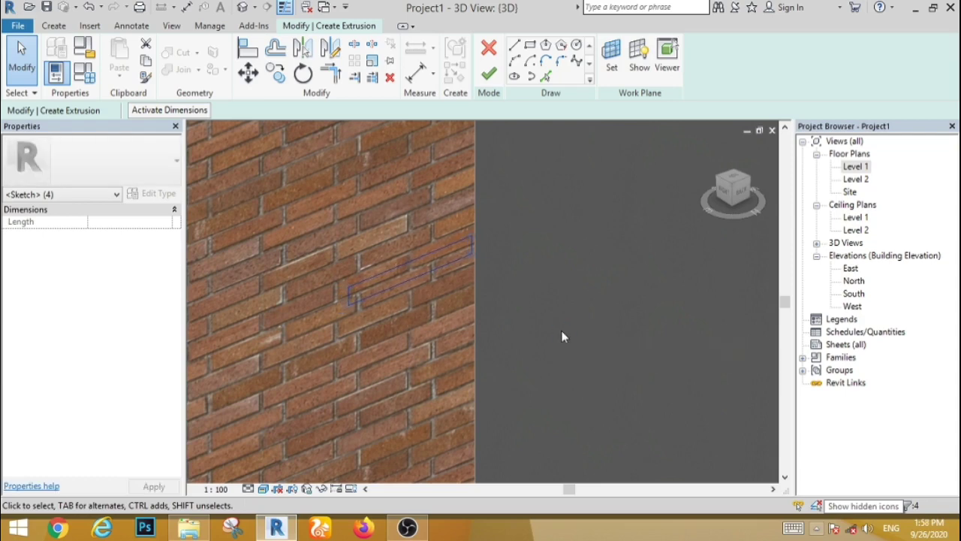
{"action": "key", "text": "Right"}
{"action": "left_click", "coordinate": [456, 359]}
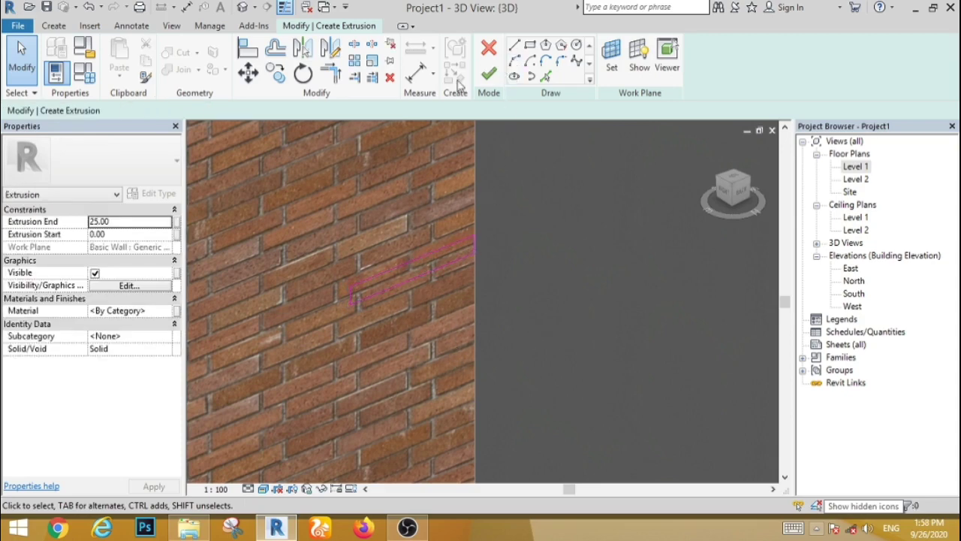
{"action": "left_click", "coordinate": [489, 73]}
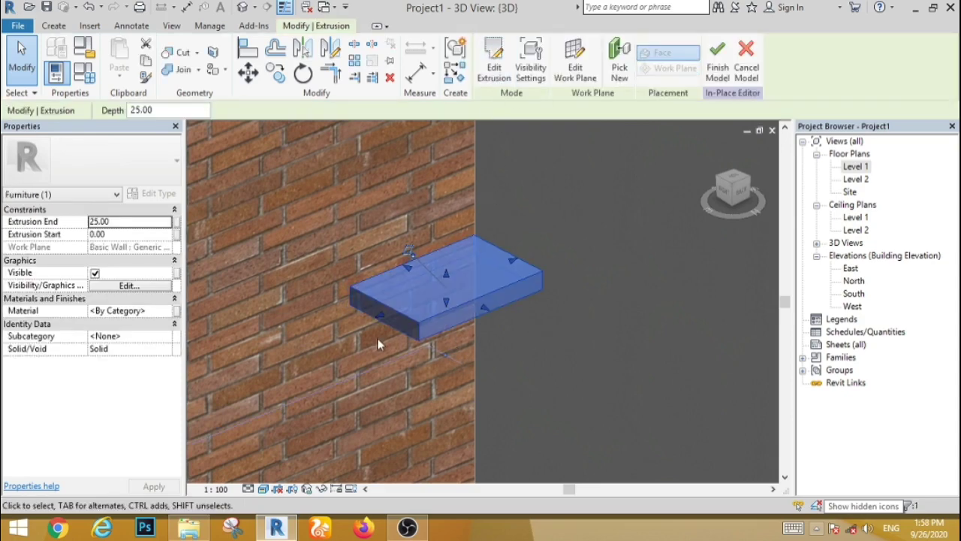
Step: Stretch the new shelf from the partition along the side wall to the glazed front, to an extrusion end of about 481
{"action": "scroll", "coordinate": [304, 279], "scroll_direction": "down", "scroll_amount": 5}
{"action": "scroll", "coordinate": [305, 294], "scroll_direction": "down", "scroll_amount": 1}
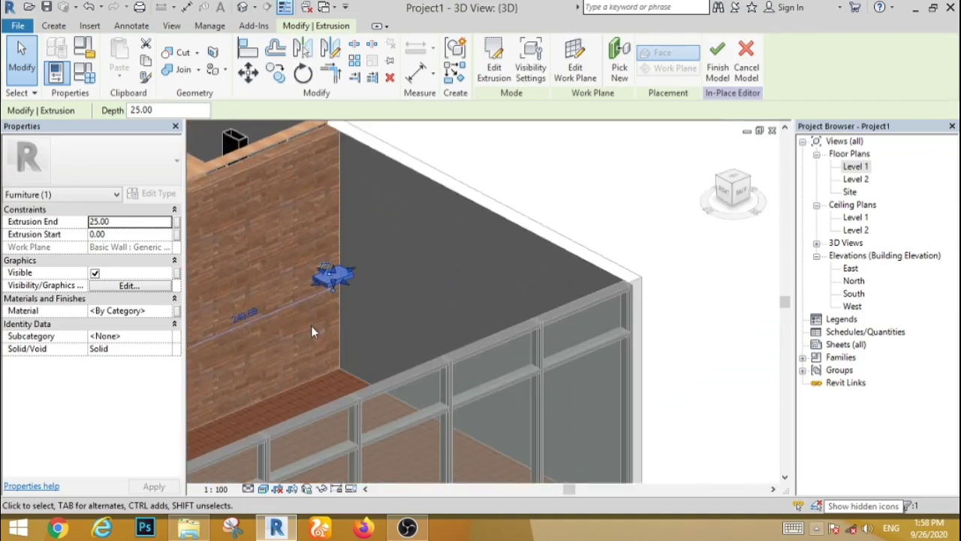
{"action": "middle_click_drag", "start_coordinate": [308, 332], "coordinate": [339, 281], "text": "shift"}
{"action": "left_click_drag", "start_coordinate": [349, 277], "coordinate": [676, 303]}
{"action": "left_click", "coordinate": [558, 349]}
{"action": "middle_click_drag", "start_coordinate": [489, 326], "coordinate": [575, 268], "text": "shift"}
{"action": "left_click", "coordinate": [578, 263]}
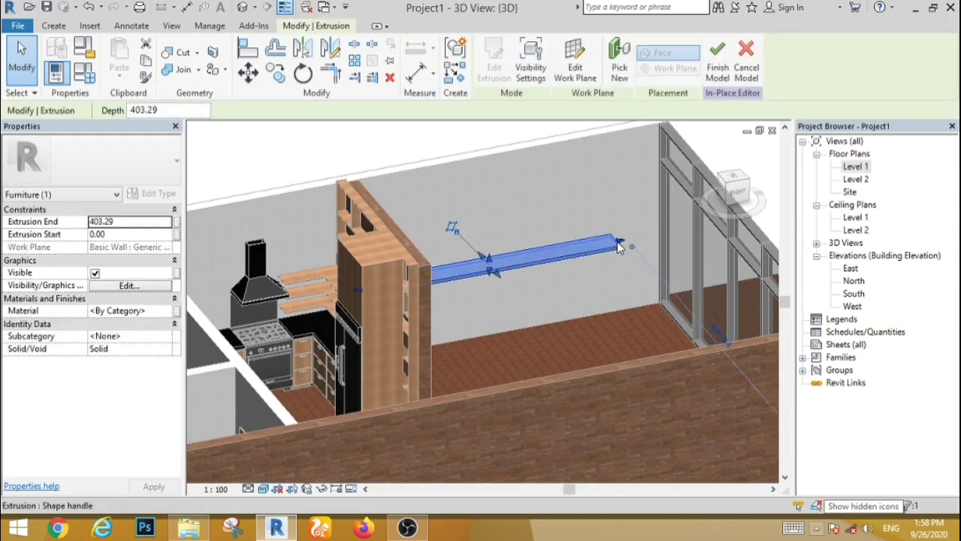
{"action": "left_click_drag", "start_coordinate": [620, 246], "coordinate": [669, 236]}
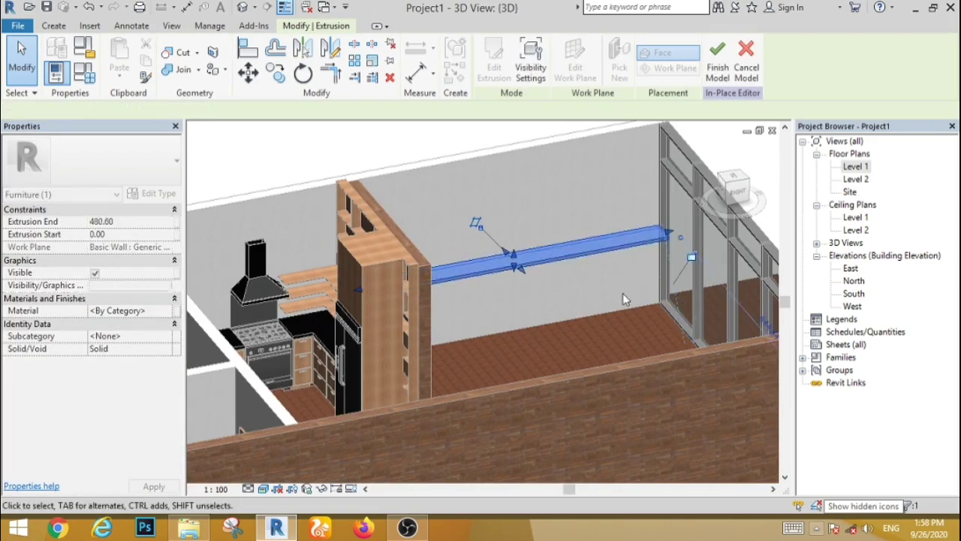
{"action": "left_click", "coordinate": [575, 270]}
Step: Assign the Birch material to the new shelf
{"action": "left_click", "coordinate": [564, 260]}
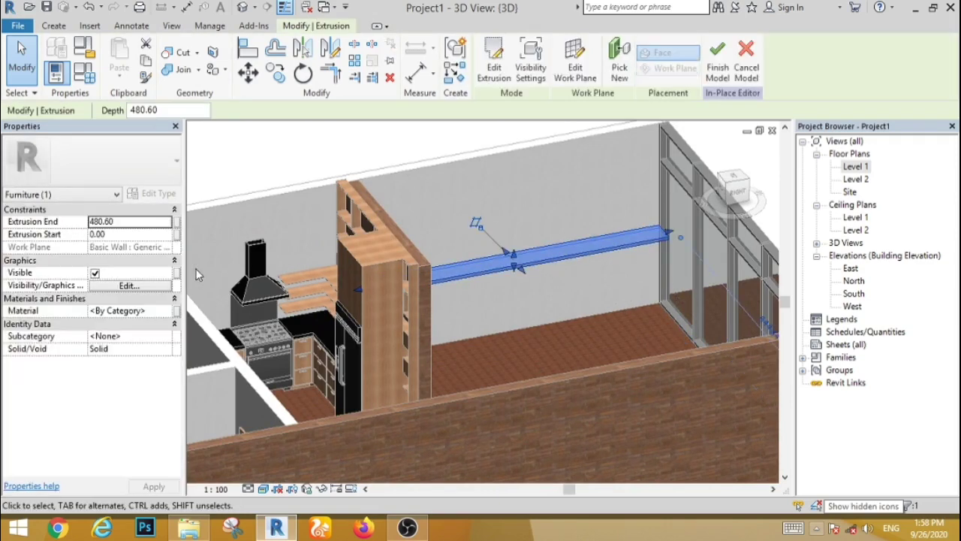
{"action": "left_click", "coordinate": [168, 310]}
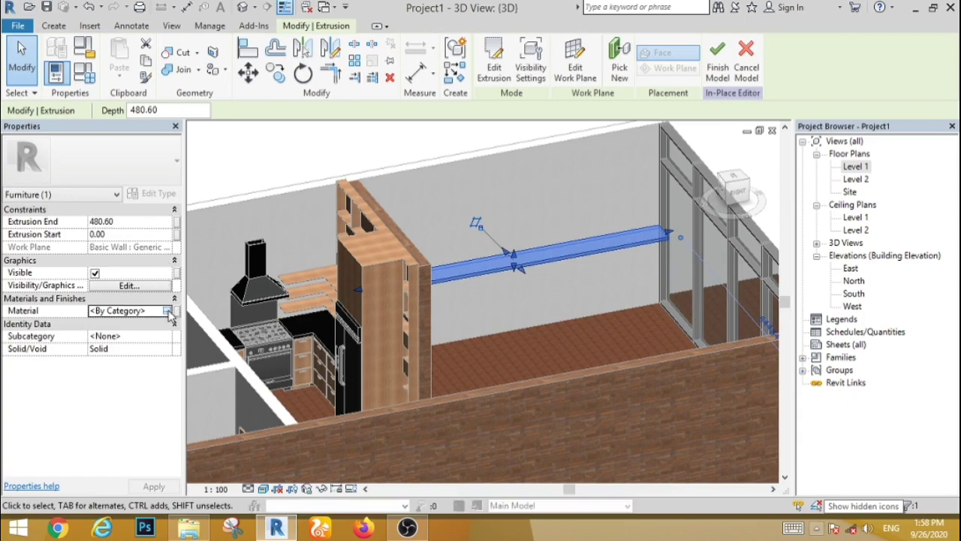
{"action": "left_click", "coordinate": [168, 311]}
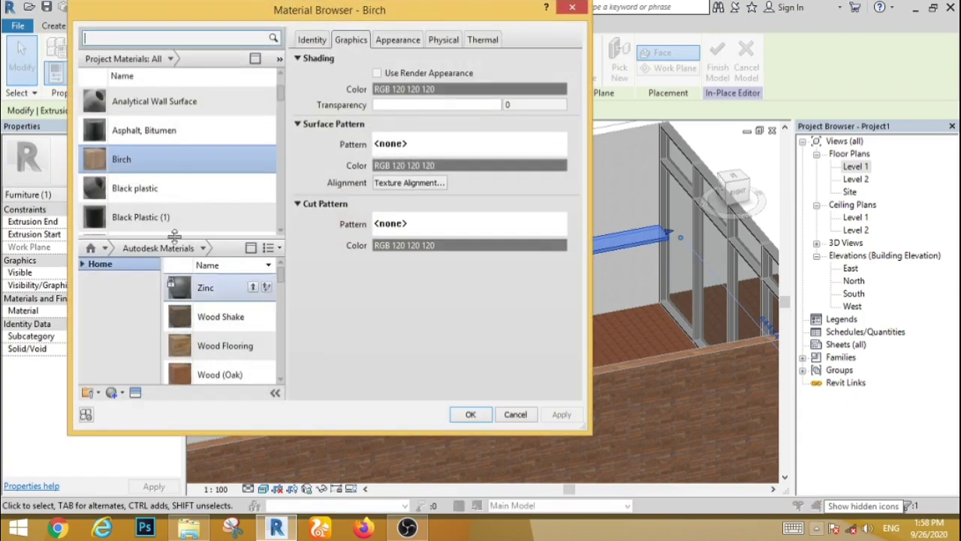
{"action": "left_click", "coordinate": [471, 415]}
{"action": "left_click", "coordinate": [569, 316]}
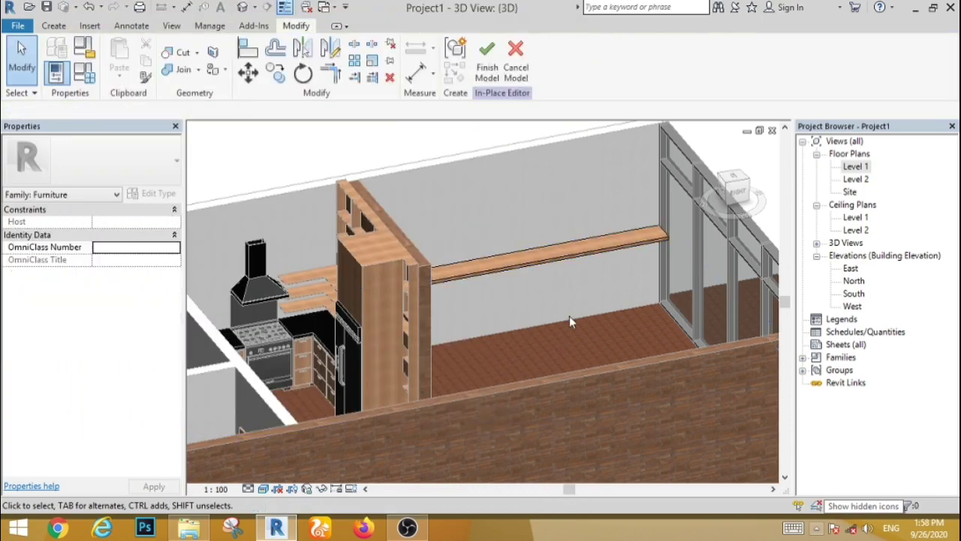
Step: Examine both wall shelves from around and above the house
{"action": "middle_click_drag", "start_coordinate": [570, 316], "coordinate": [555, 287], "text": "shift"}
{"action": "middle_click_drag", "start_coordinate": [579, 323], "coordinate": [525, 330], "text": "shift"}
{"action": "scroll", "coordinate": [488, 352], "scroll_direction": "down", "scroll_amount": 6}
{"action": "middle_click_drag", "start_coordinate": [526, 374], "coordinate": [417, 431], "text": "shift"}
{"action": "middle_click_drag", "start_coordinate": [386, 425], "coordinate": [341, 239], "text": "shift"}
{"action": "scroll", "coordinate": [341, 239], "scroll_direction": "up", "scroll_amount": 3}
{"action": "scroll", "coordinate": [338, 270], "scroll_direction": "down", "scroll_amount": 1}
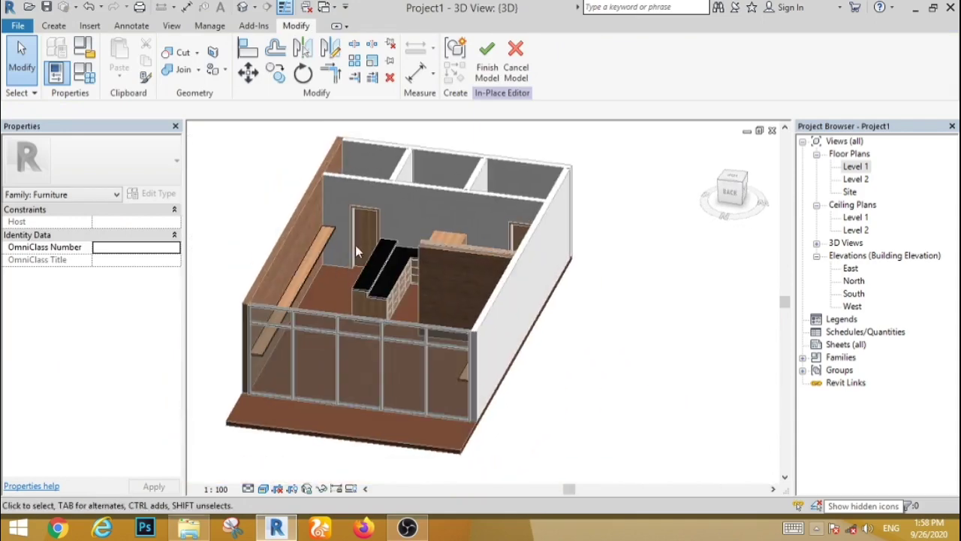
Step: Shrink the Revit window to expose the desktop, and select the plant family file there
{"action": "left_click", "coordinate": [933, 8]}
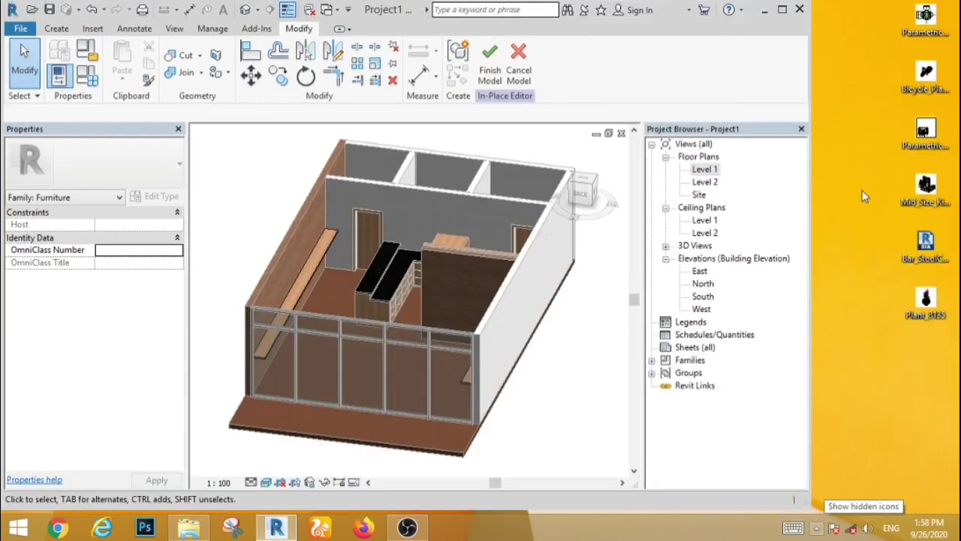
{"action": "left_click", "coordinate": [926, 300]}
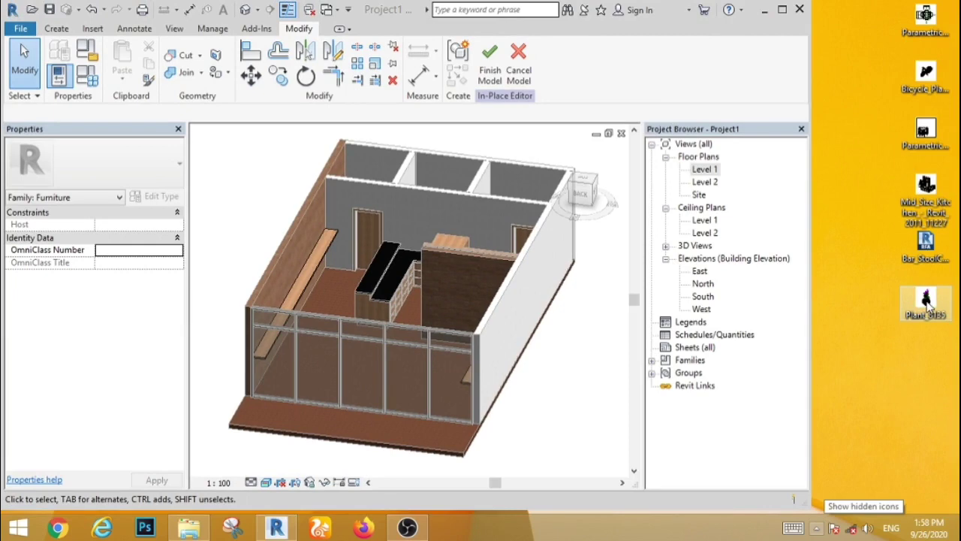